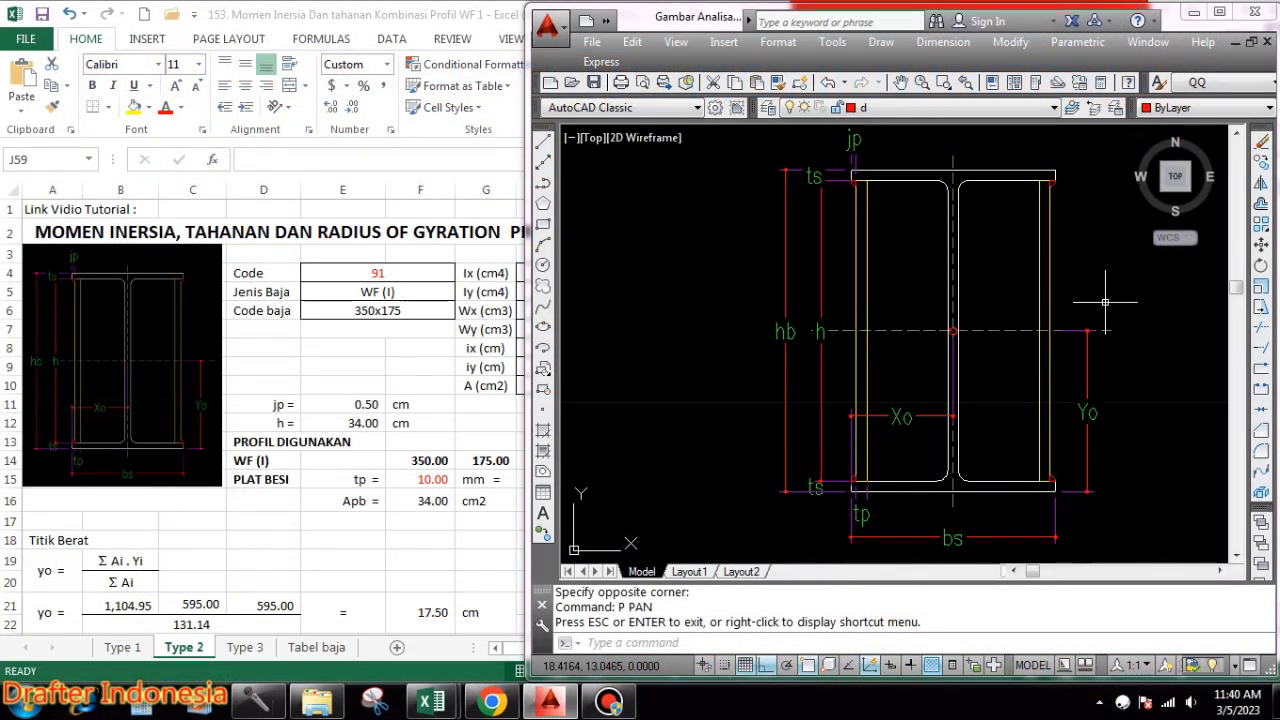
click(329, 378)
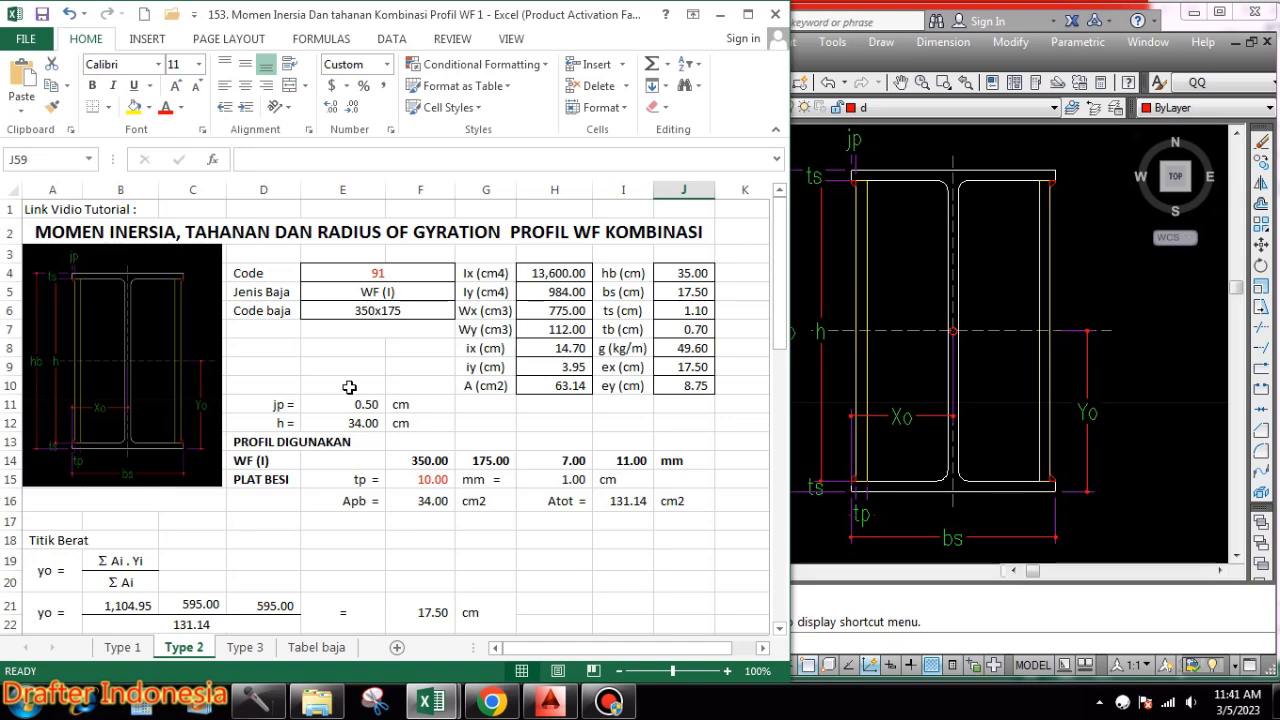
click(929, 346)
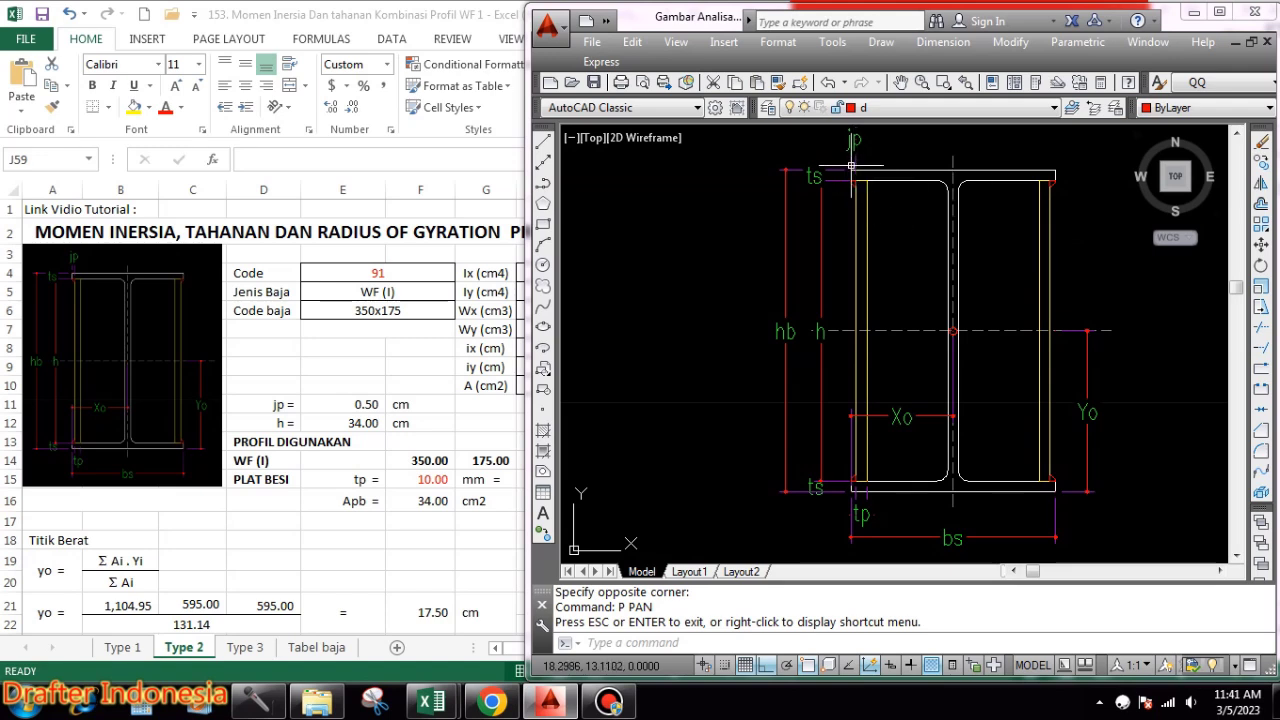
scroll(850, 172, up, 8)
scroll(863, 178, up, 4)
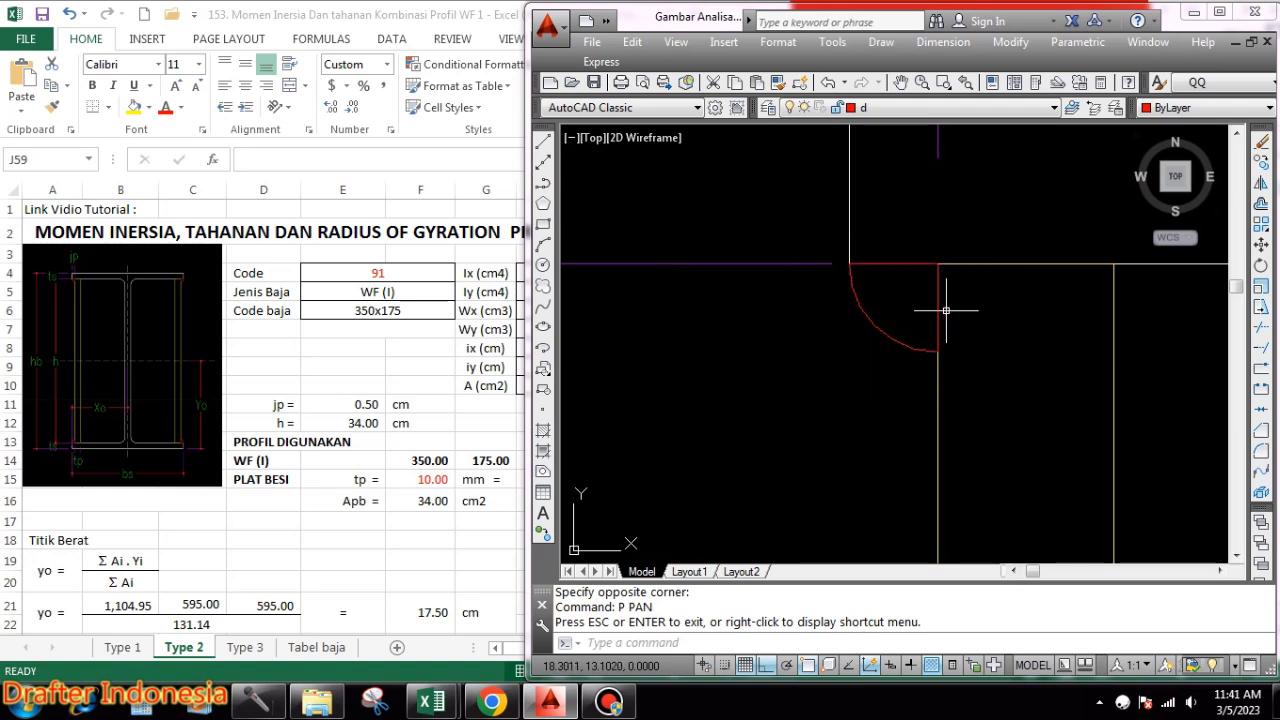
drag(945, 307, 903, 398)
text(m)
key(Return)
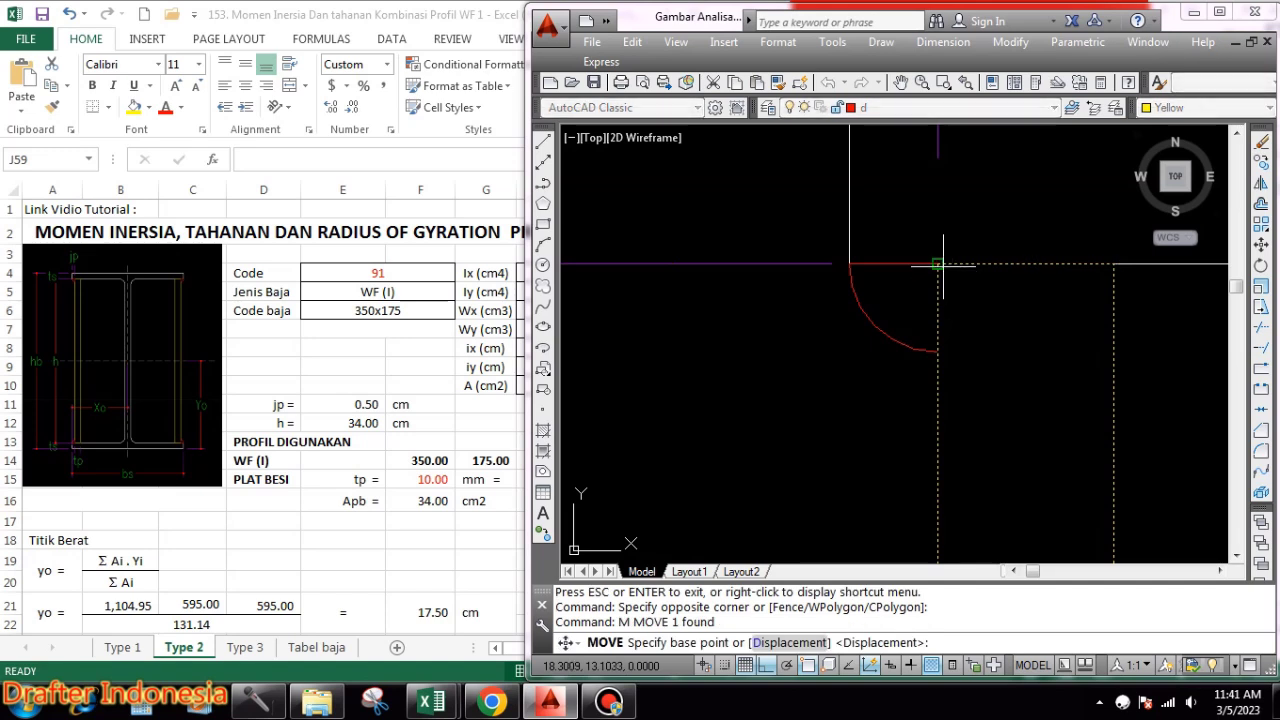
click(874, 265)
click(849, 265)
key(Escape)
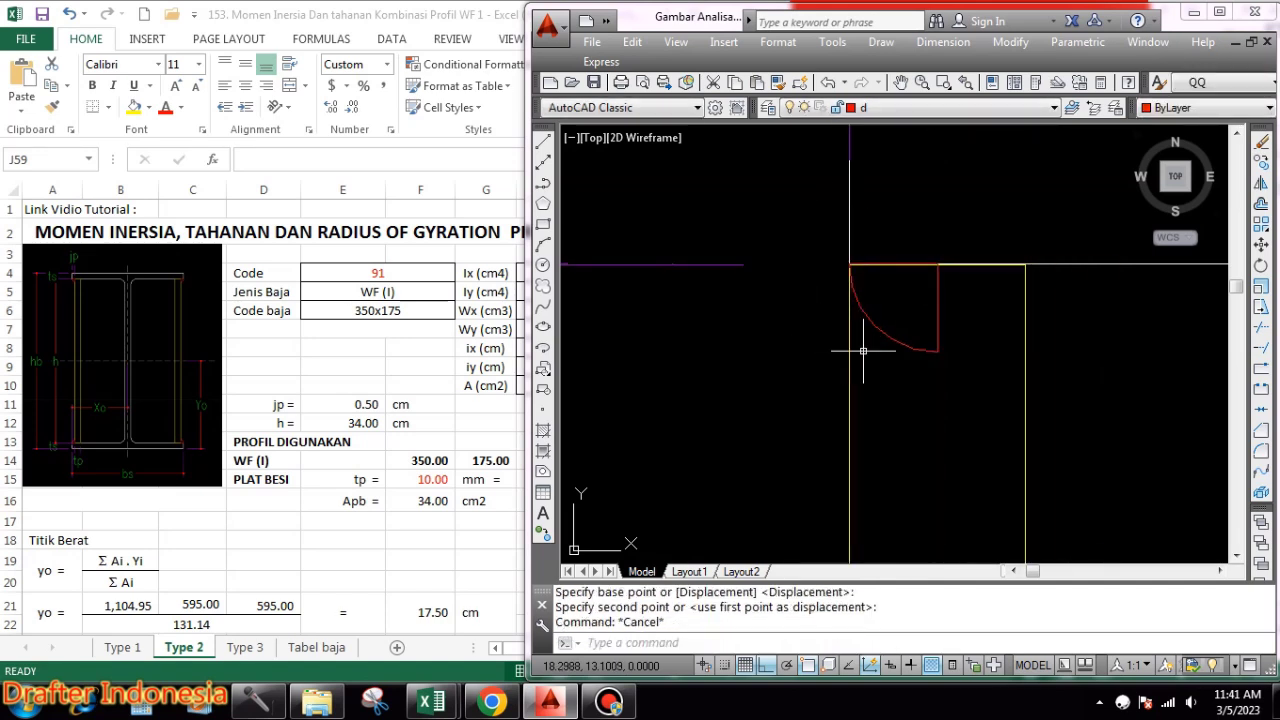
text(u)
key(Return)
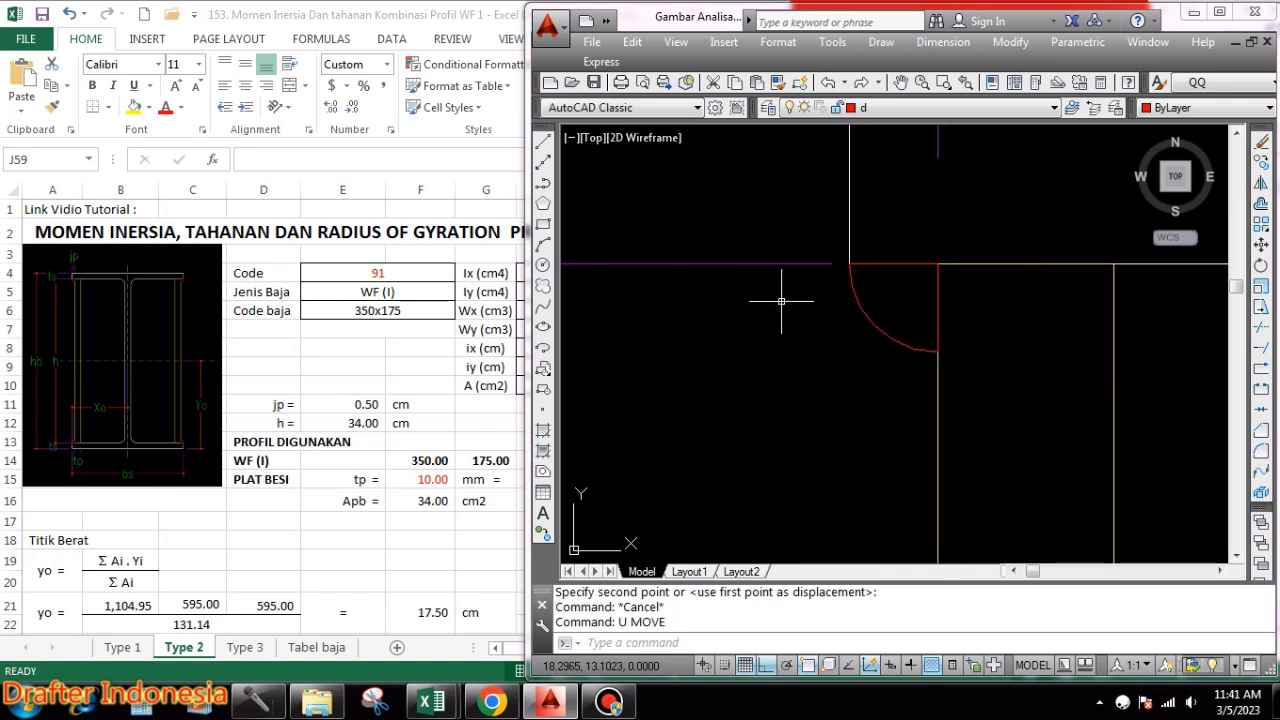
scroll(780, 303, down, 4)
scroll(857, 271, down, 3)
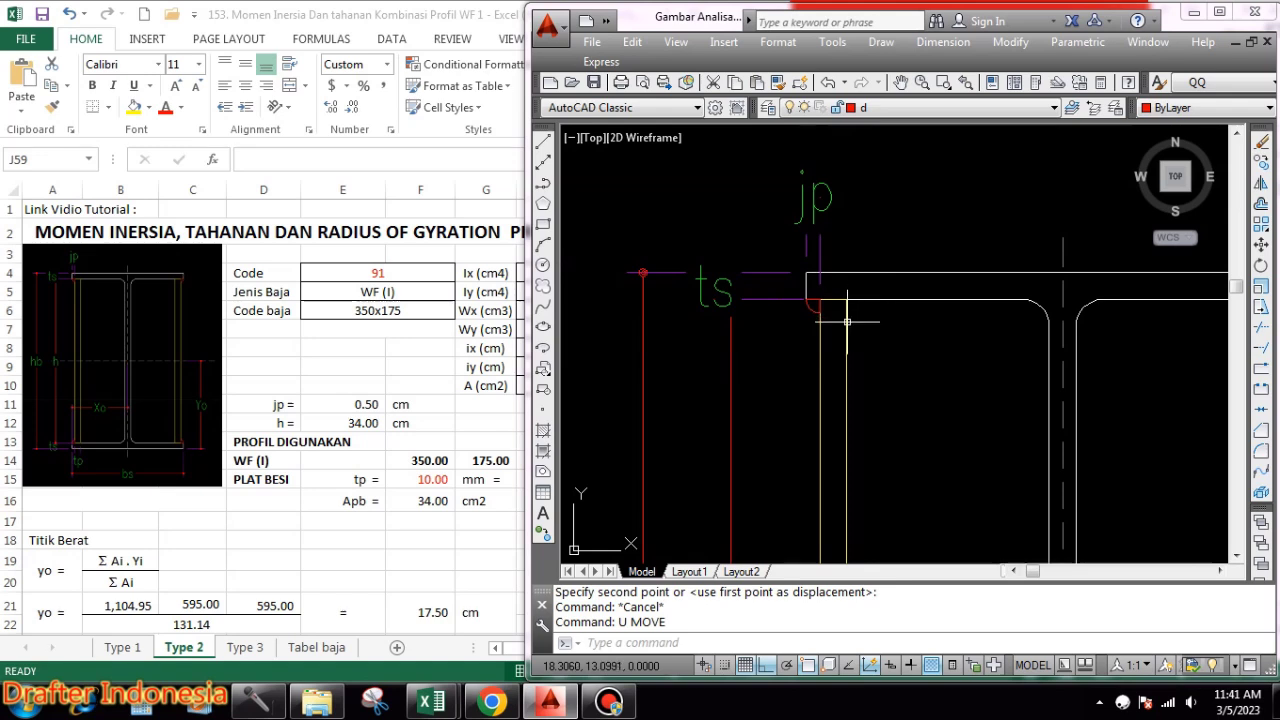
scroll(849, 320, up, 2)
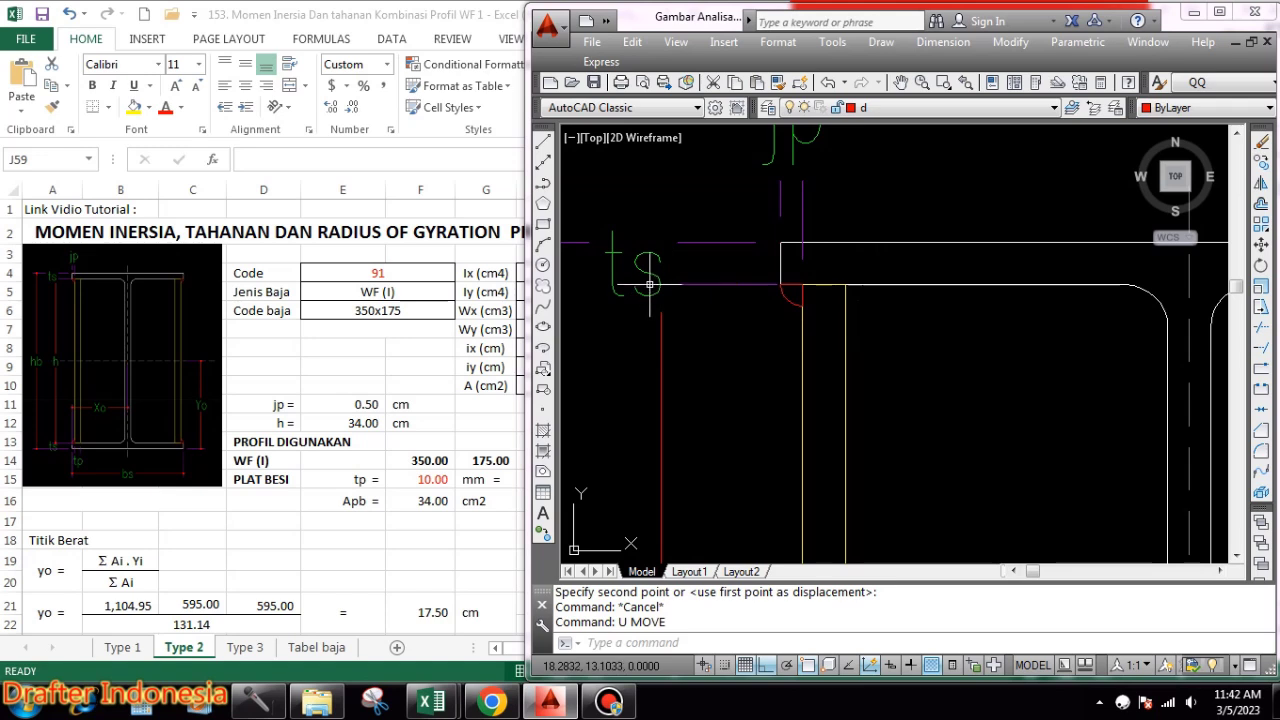
scroll(853, 256, down, 6)
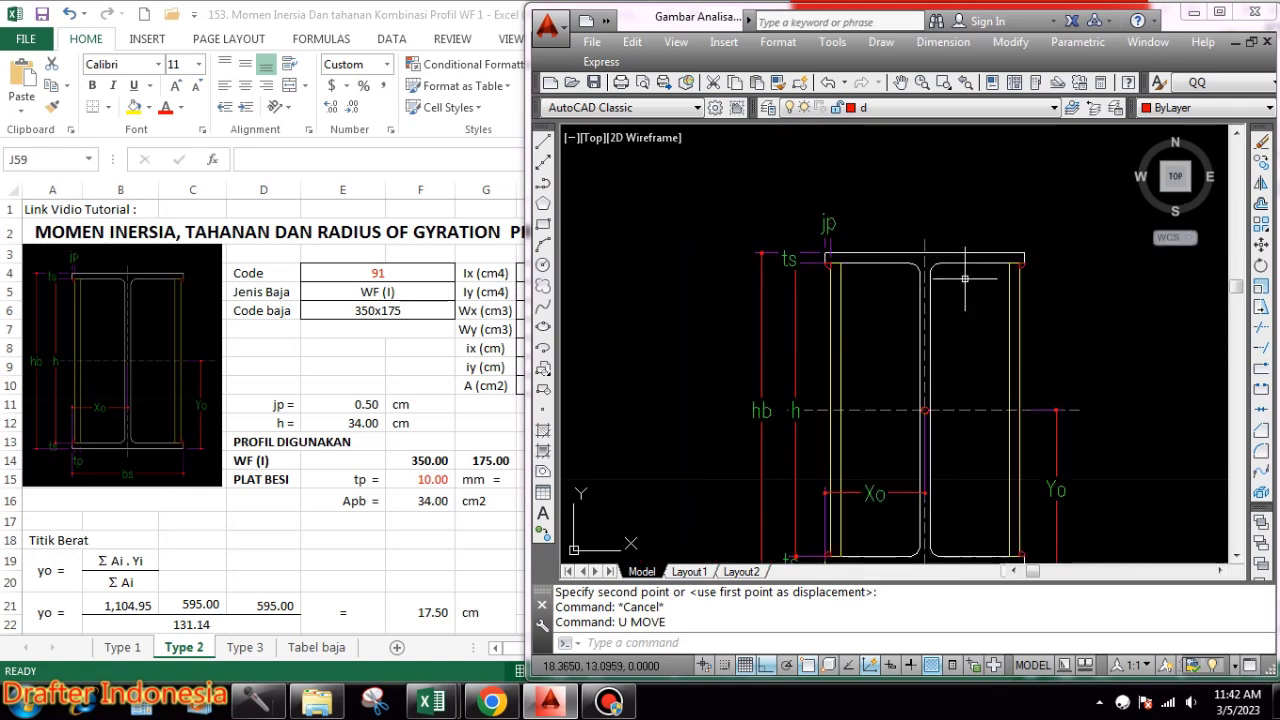
scroll(965, 279, down, 2)
text(z)
key(Return)
click(1040, 230)
click(796, 498)
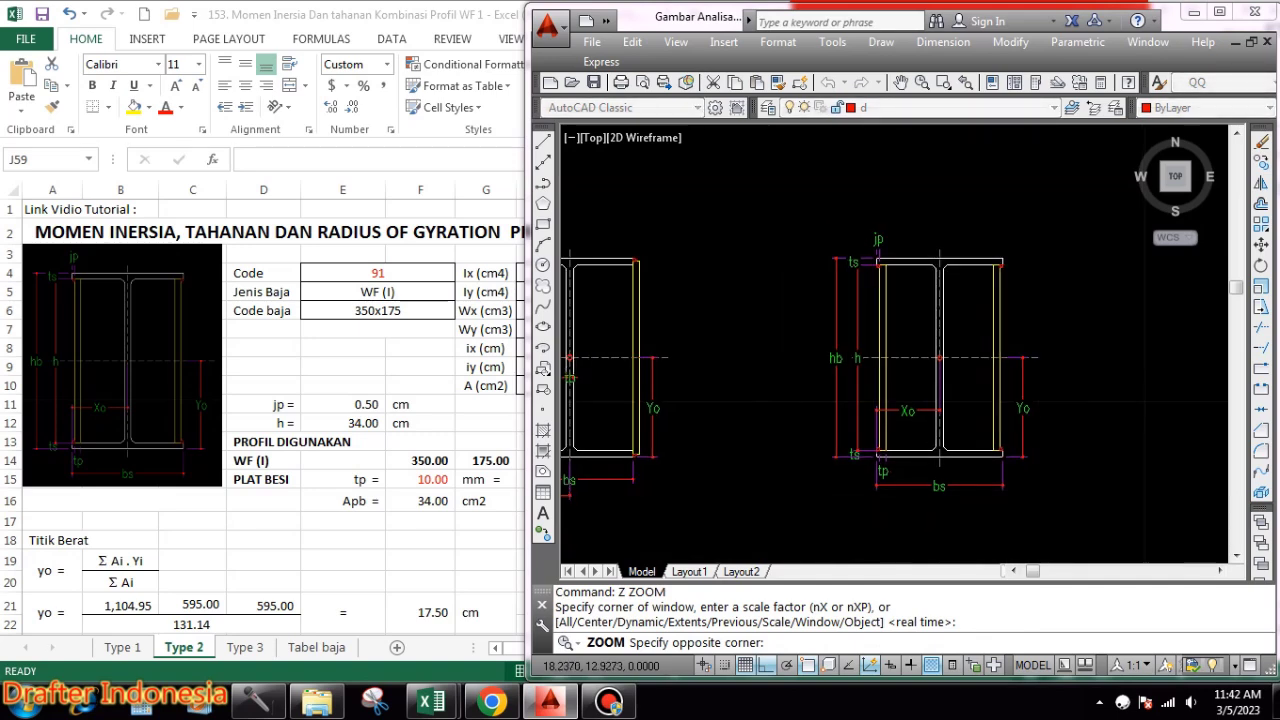
- Bring the Excel sheet forward and find the code 100 row in the Tabel baja steel table
click(396, 368)
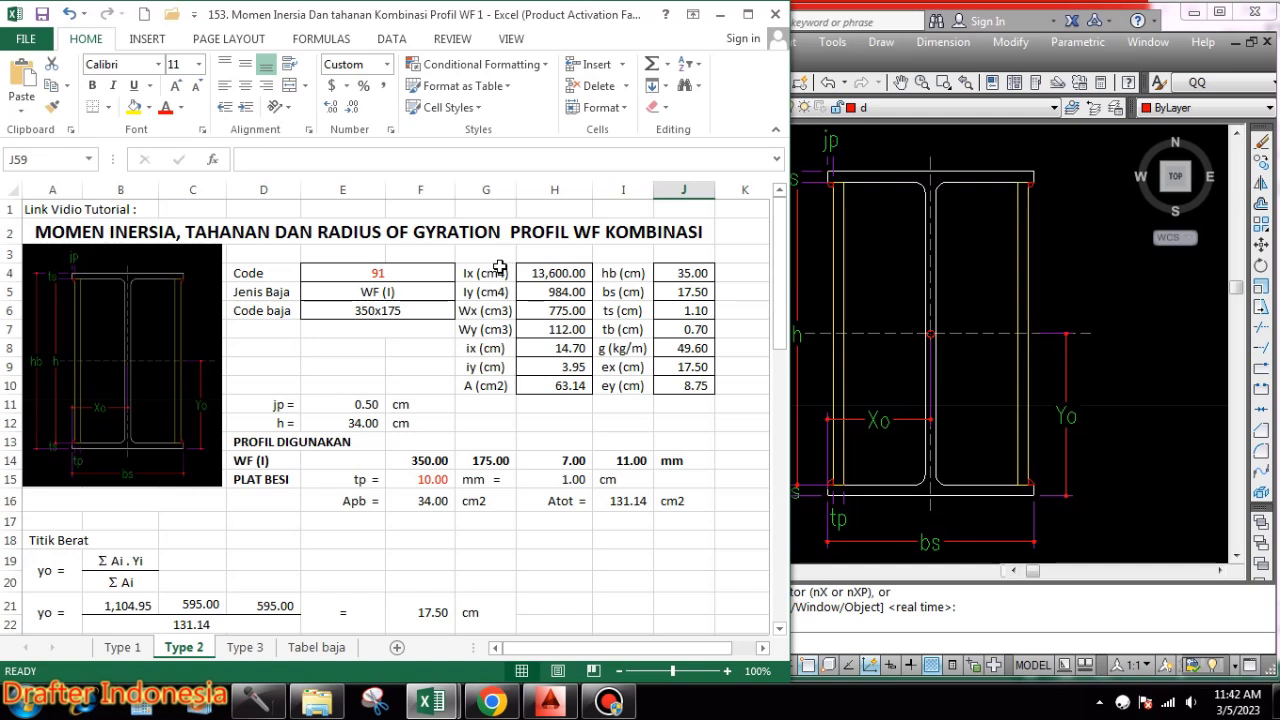
click(436, 386)
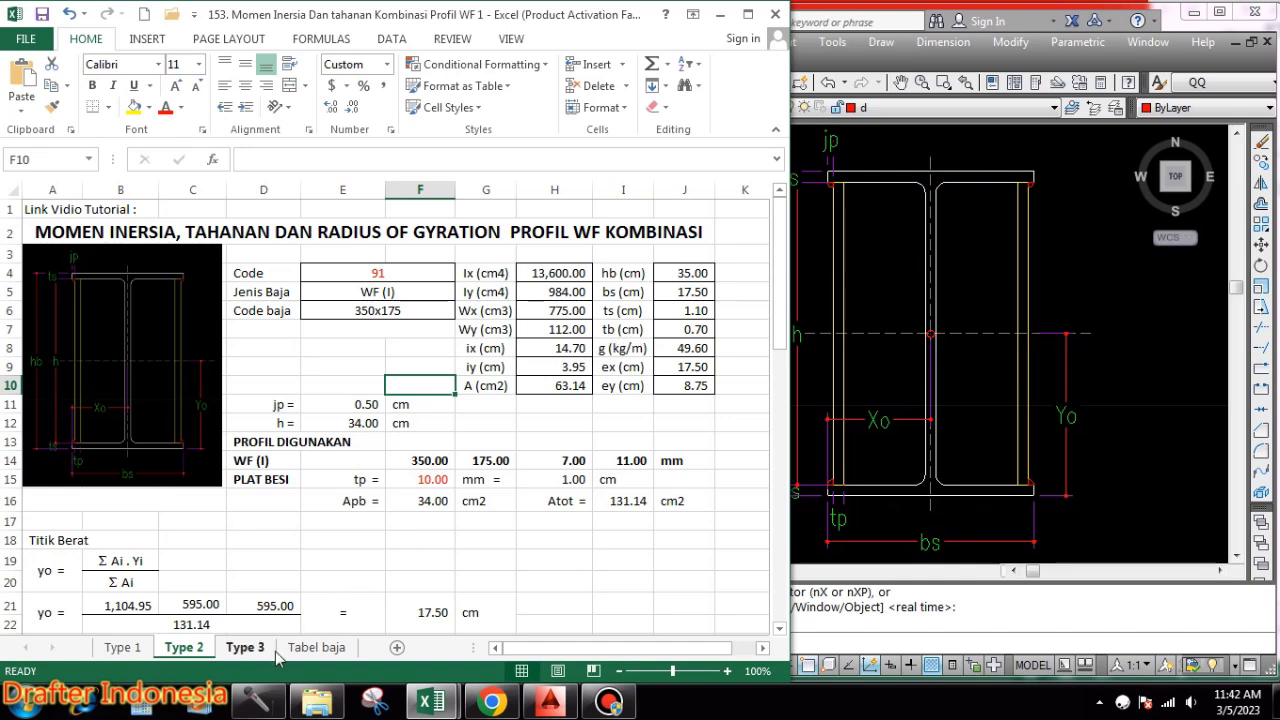
click(322, 650)
scroll(502, 530, down, 1)
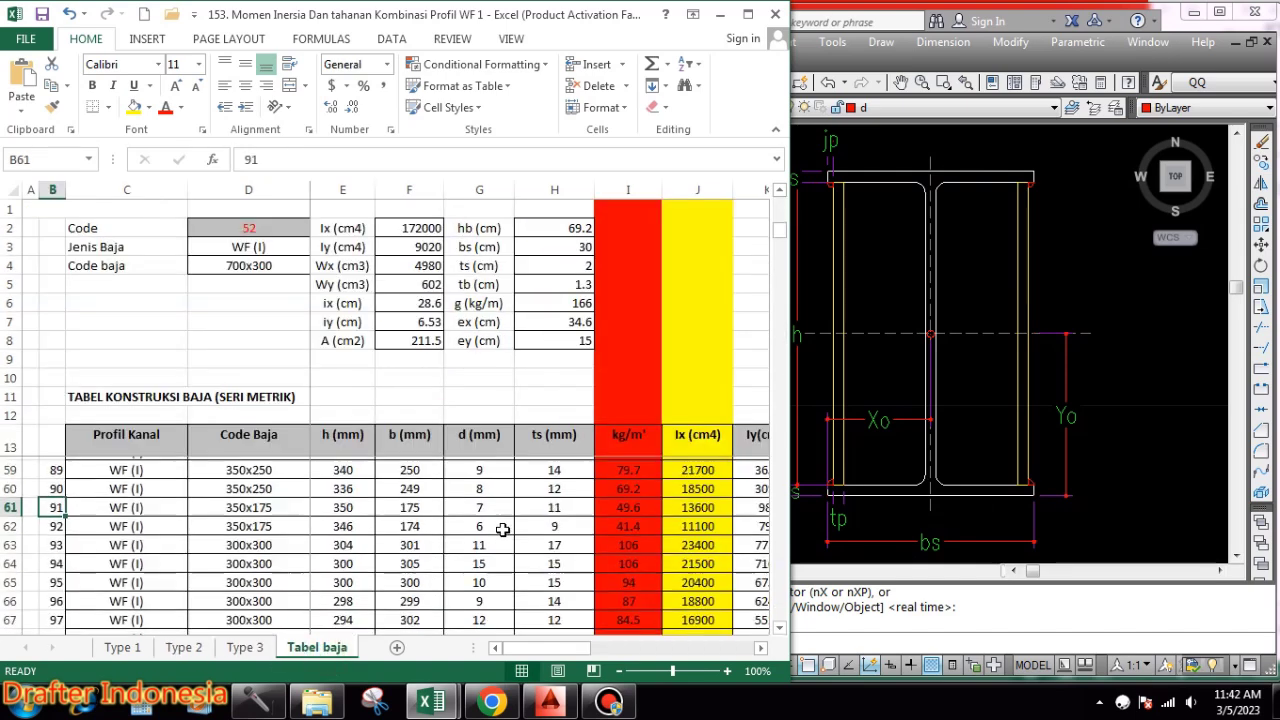
scroll(450, 550, down, 1)
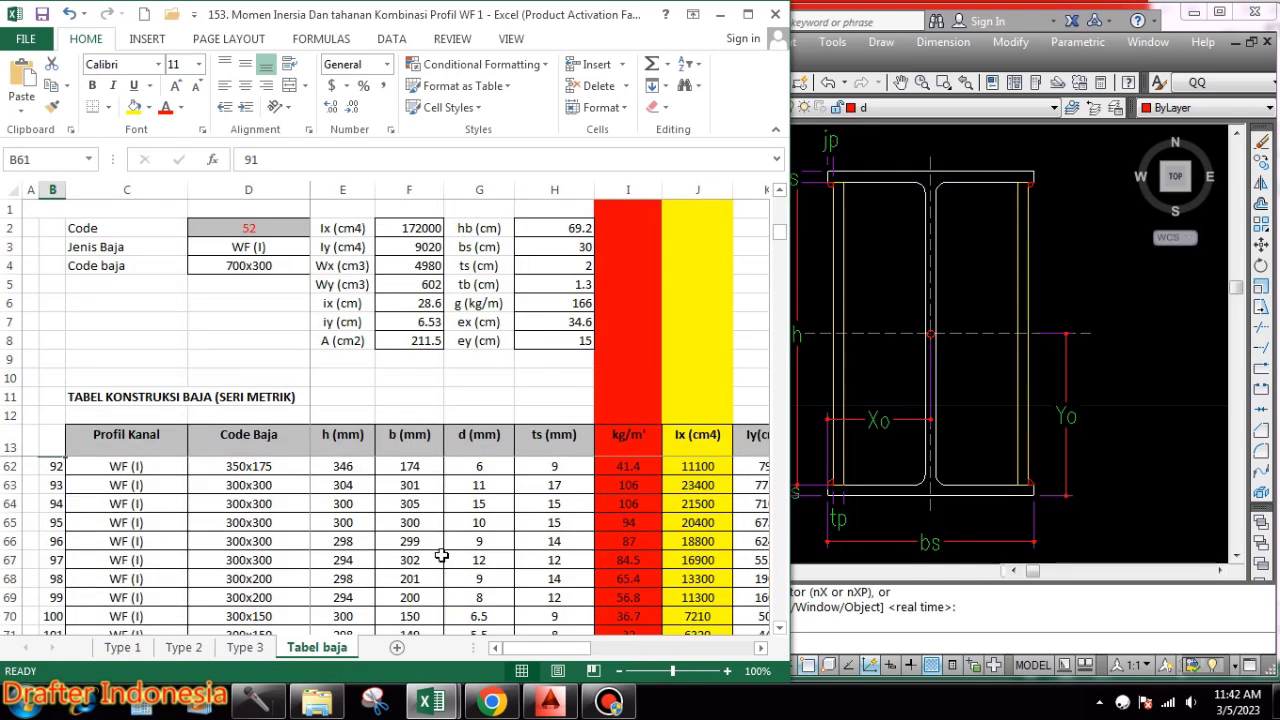
scroll(444, 556, down, 1)
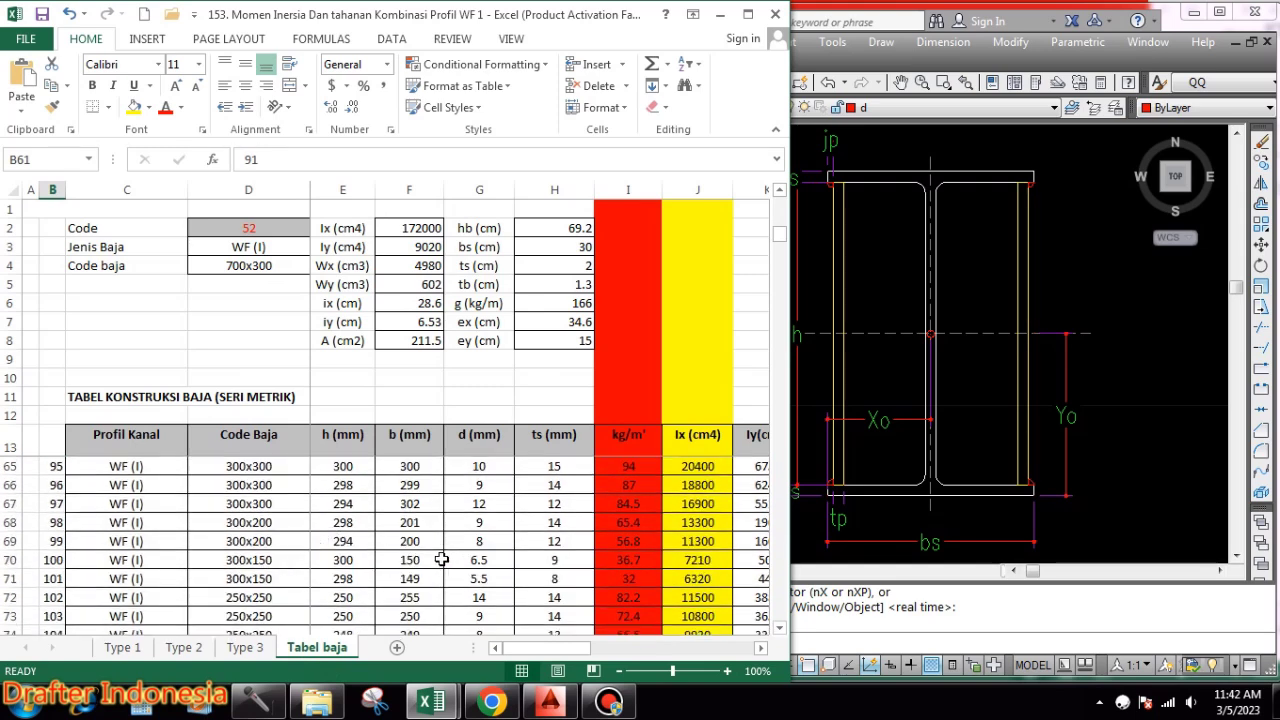
click(48, 561)
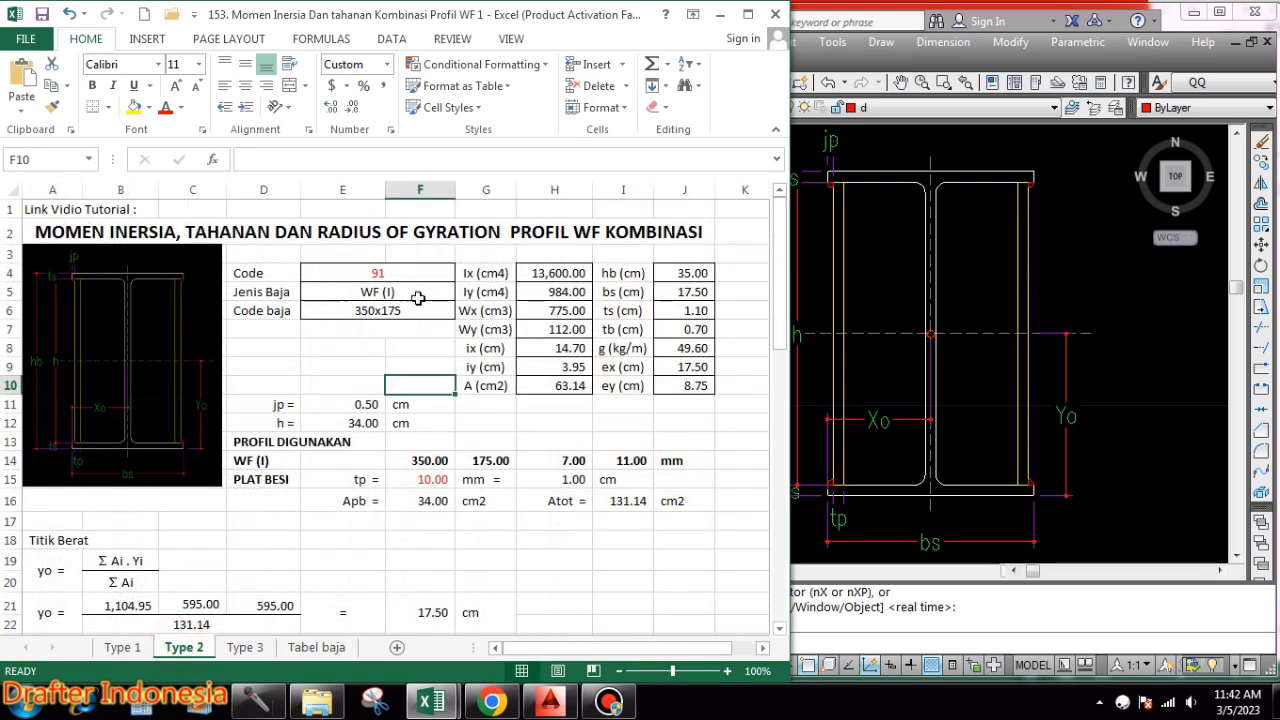
- Enter profile code 100 in E4 and review the column H lookups down to H10
click(416, 273)
text(10)
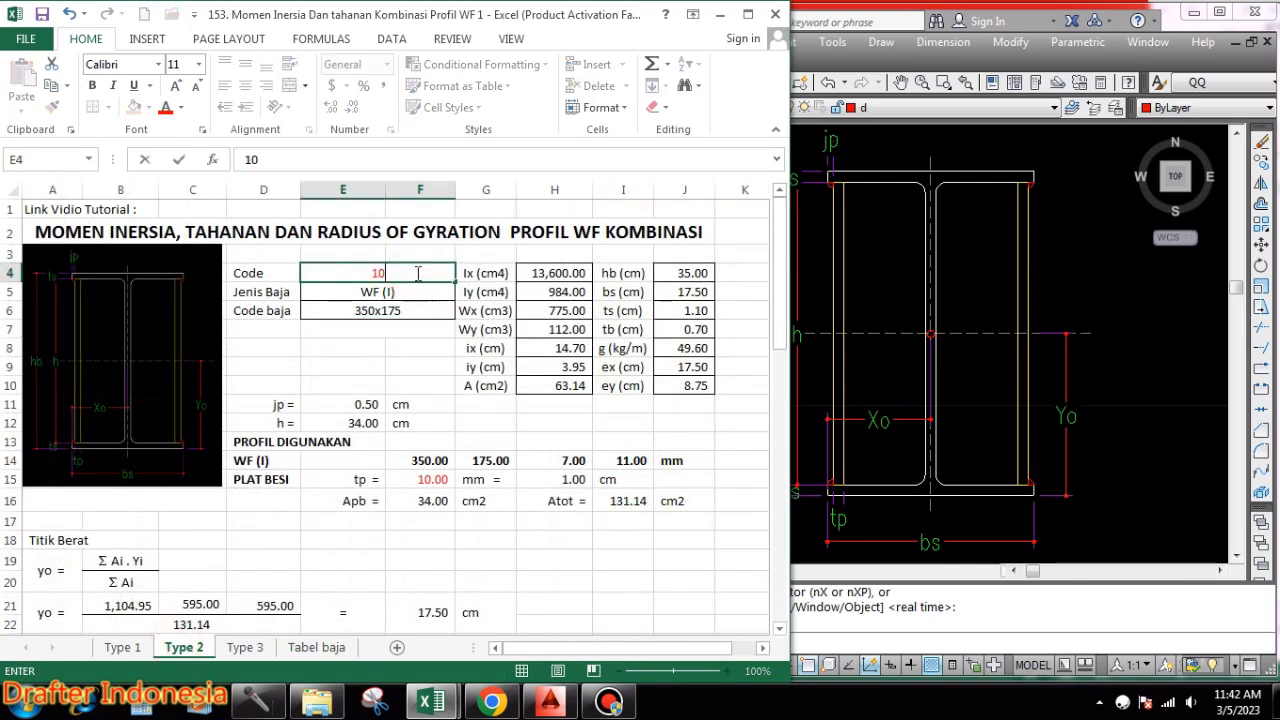
text(0)
key(Return)
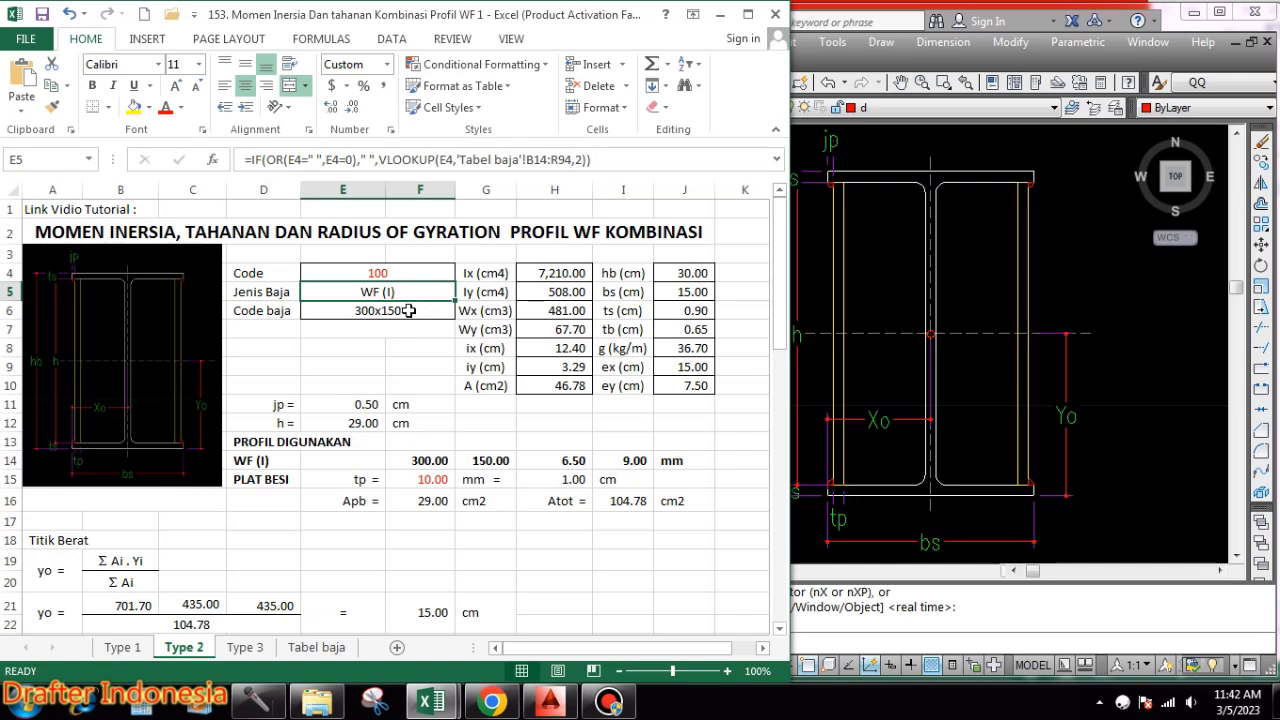
click(548, 270)
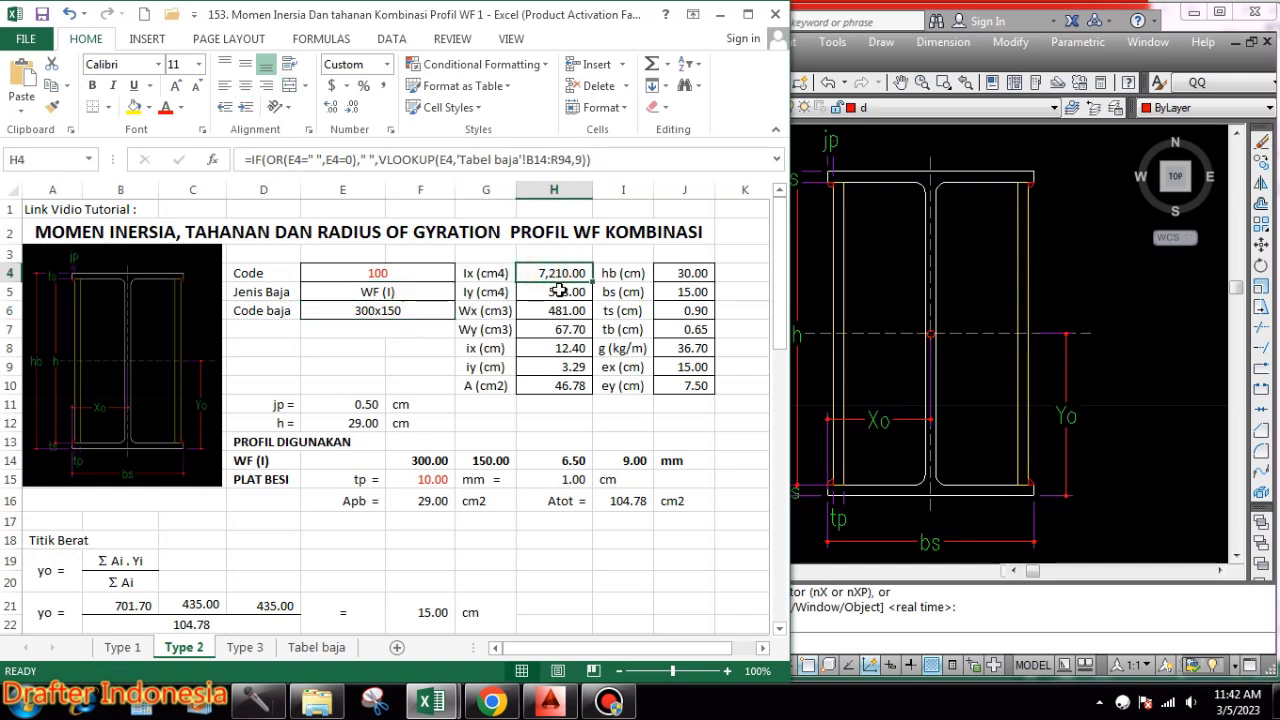
click(558, 290)
click(566, 311)
click(568, 330)
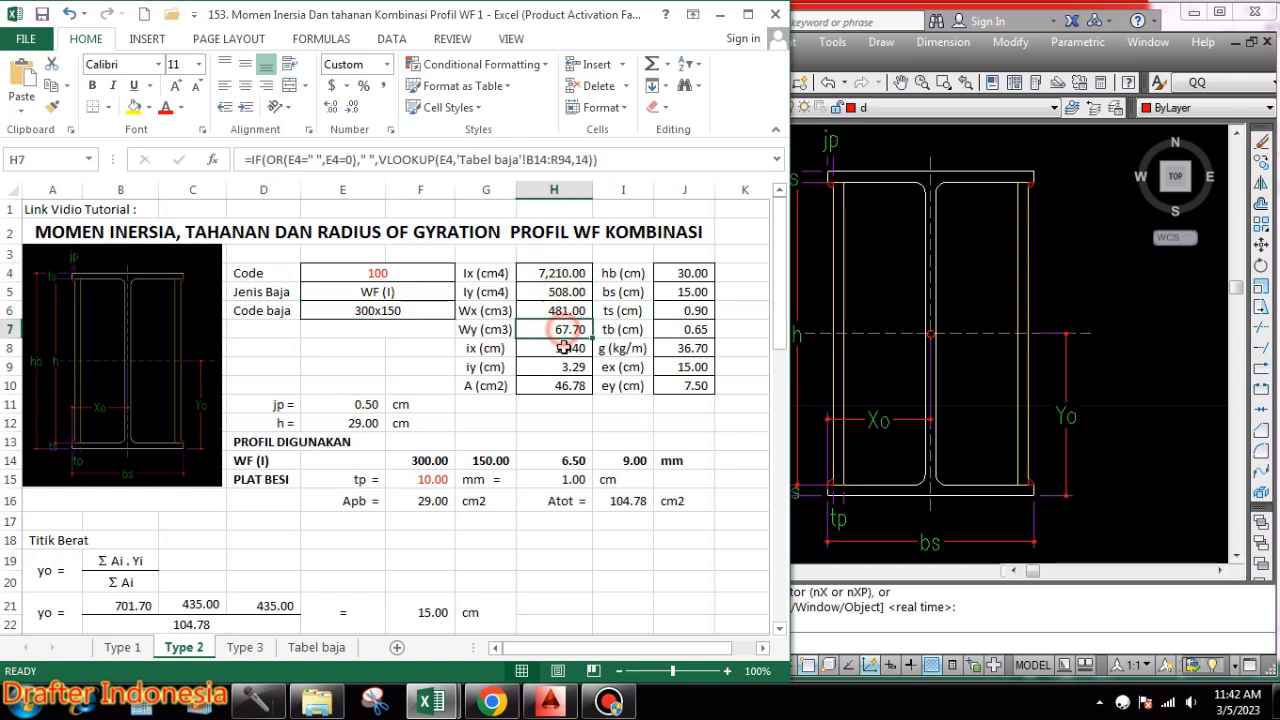
click(565, 348)
click(567, 367)
click(569, 385)
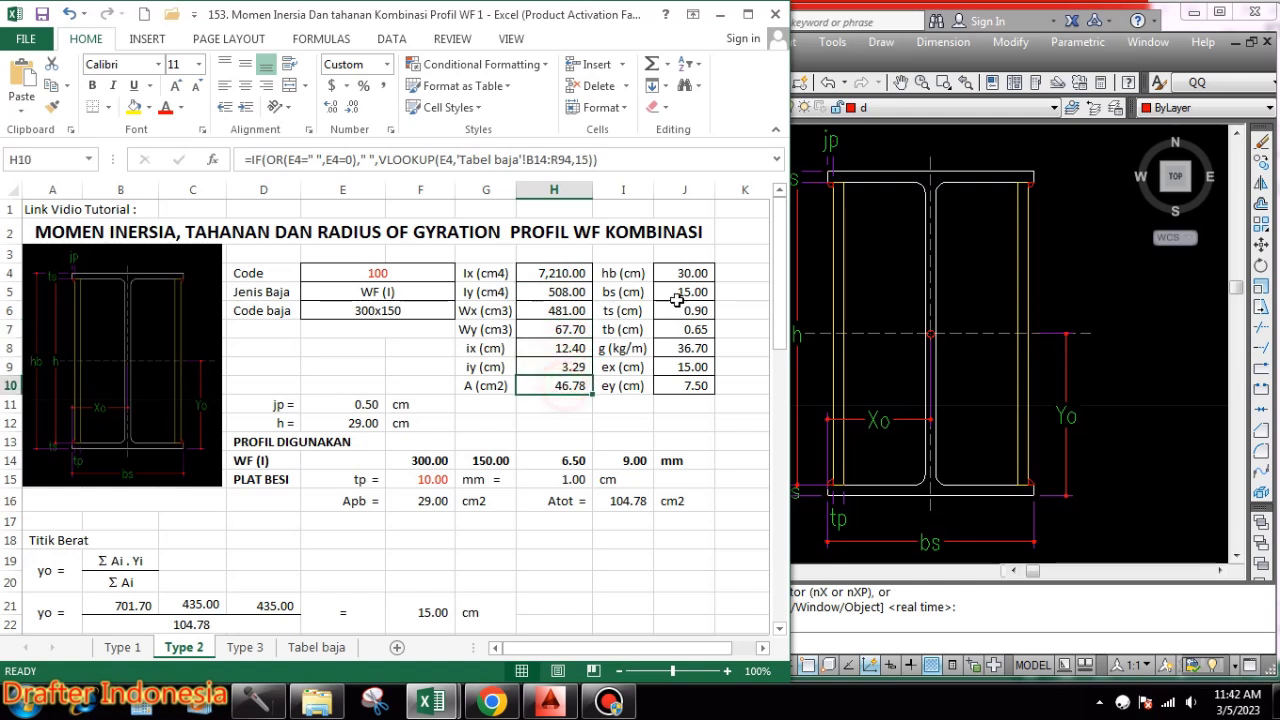
- Review the column J lookup formulas for hb, bs, ex and ey
click(697, 274)
click(686, 291)
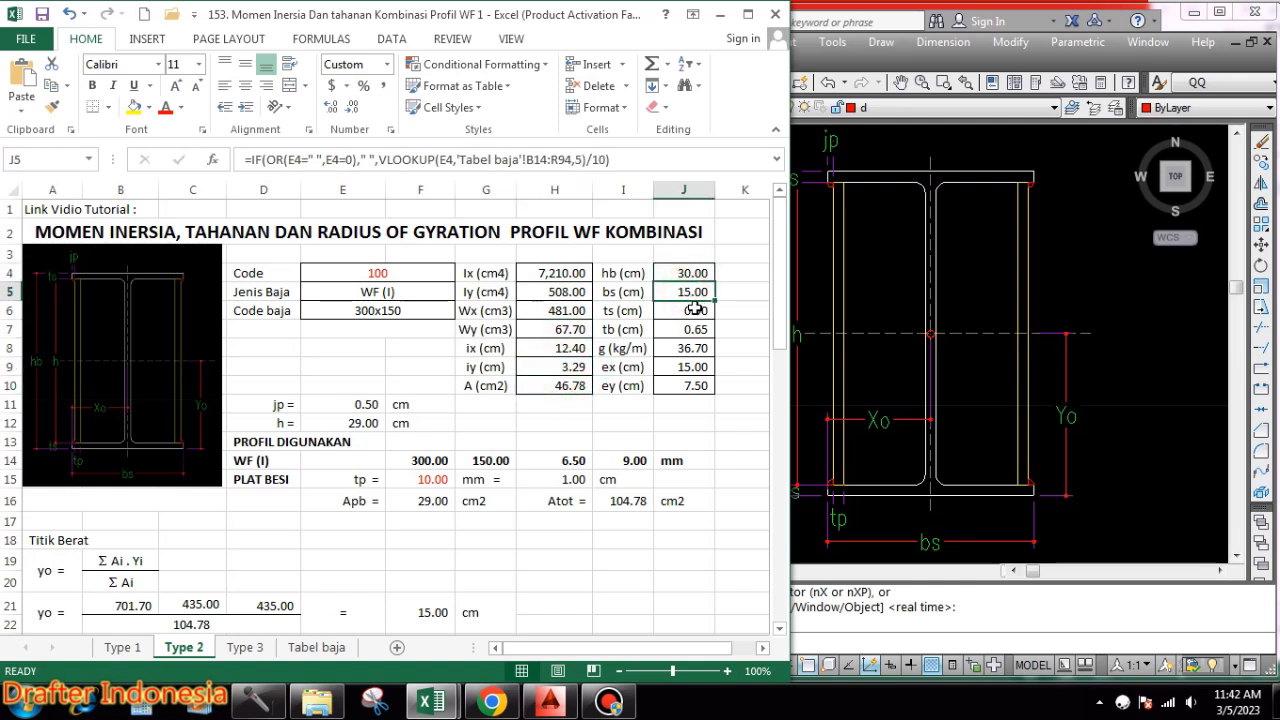
click(694, 310)
click(693, 329)
click(693, 348)
click(692, 367)
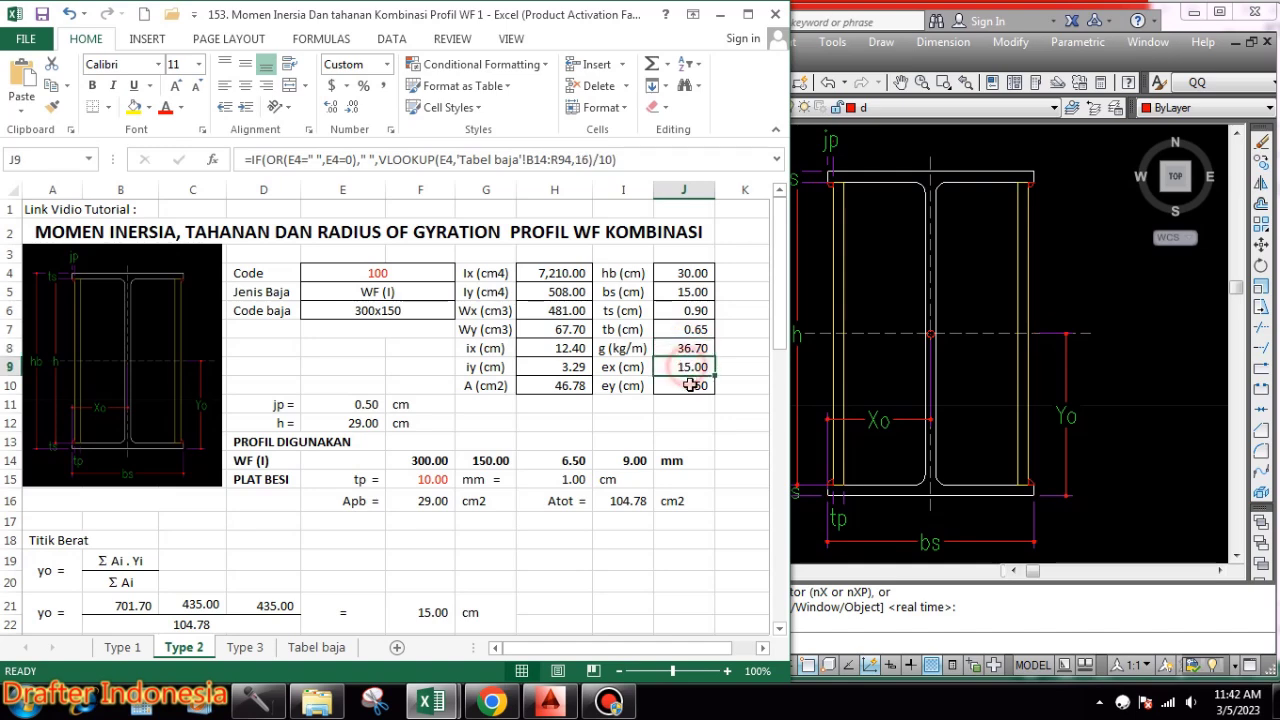
click(690, 385)
- Test profile code 101 in E4, then restore code 100
click(416, 271)
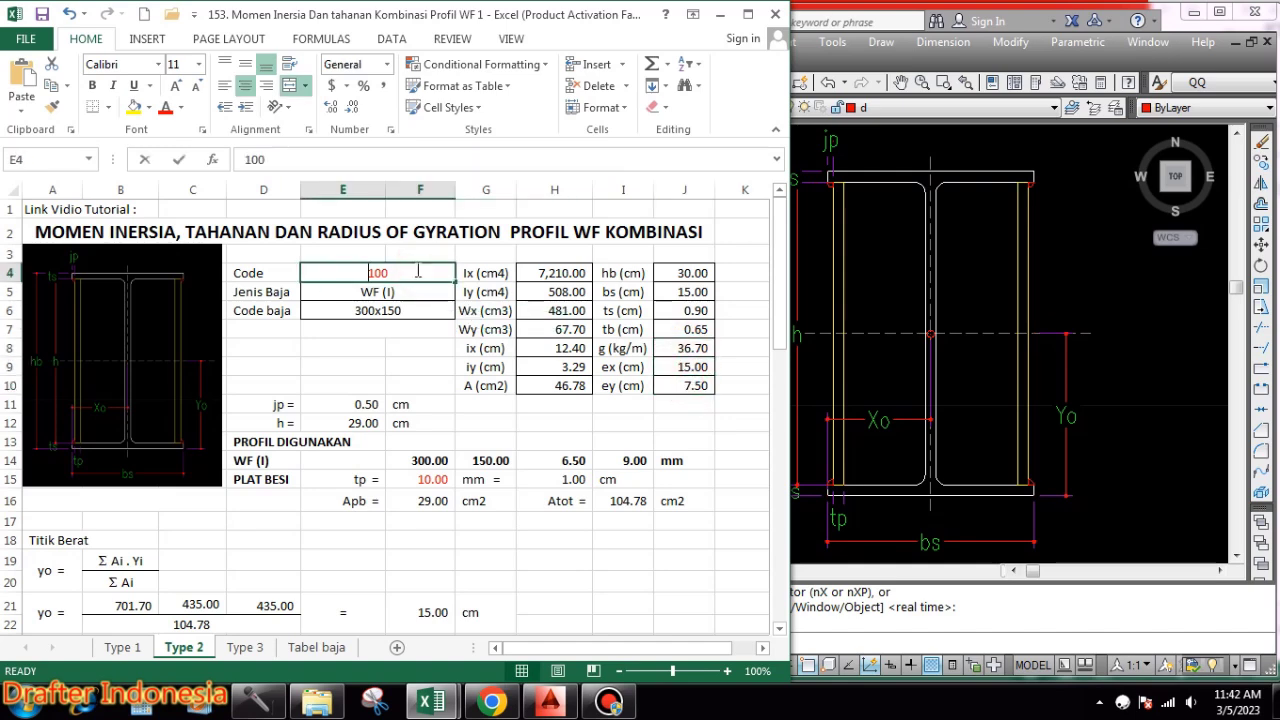
text(101)
key(Return)
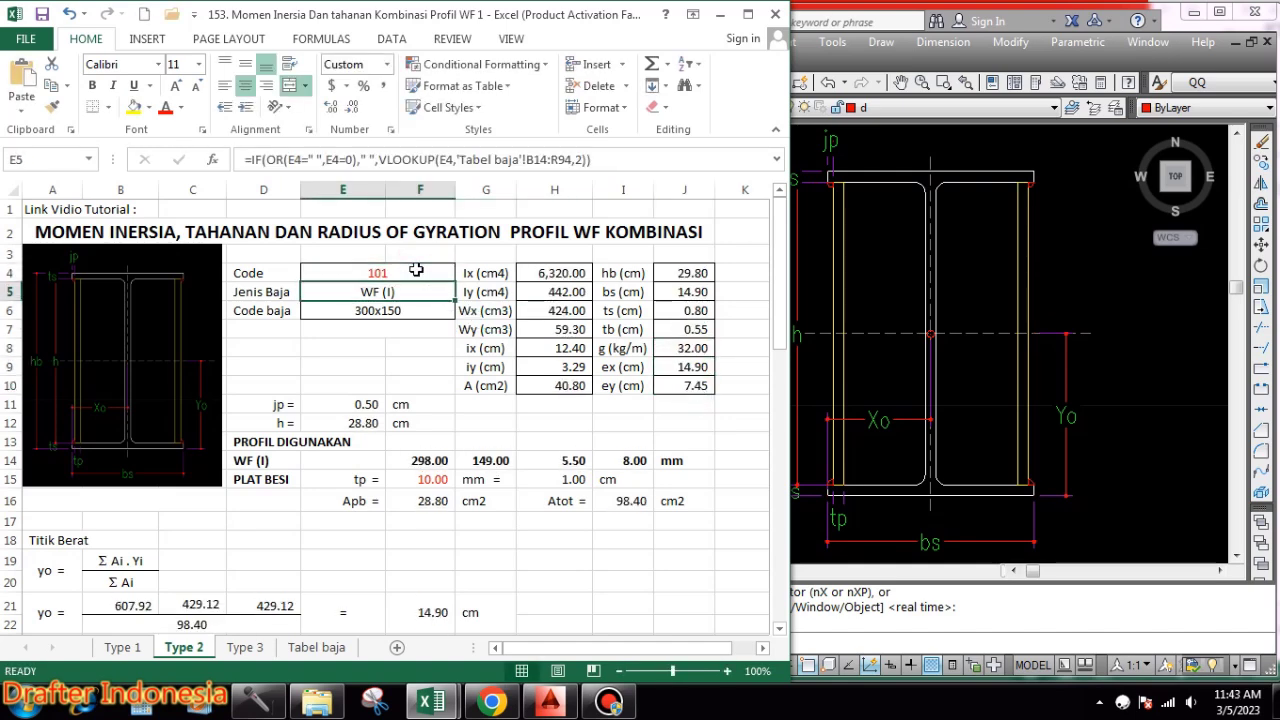
click(416, 271)
text(100)
key(Return)
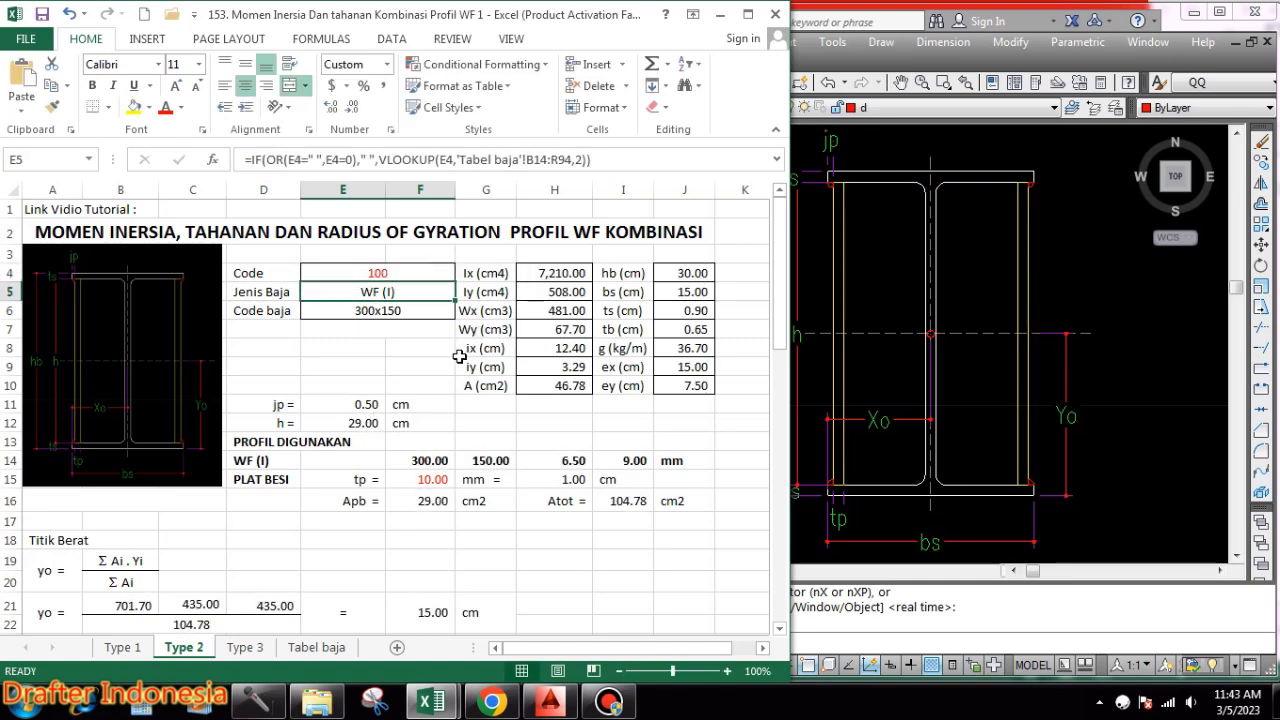
- Zoom the AutoCAD drawing in on the top-left flange corner
click(928, 355)
text(z)
key(Return)
click(820, 175)
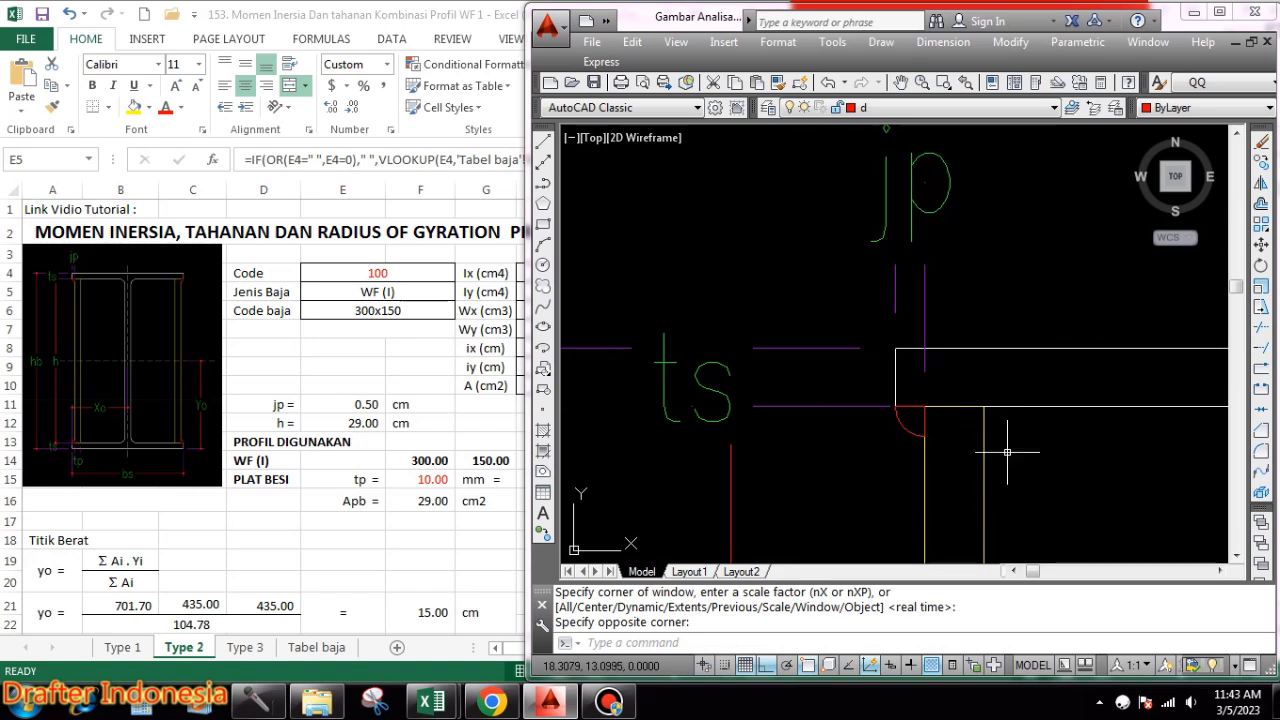
- Check jp in E11, then commit =J4-(E11*2) in E12 so h reads 29.00 cm
click(362, 482)
click(368, 404)
double_click(368, 404)
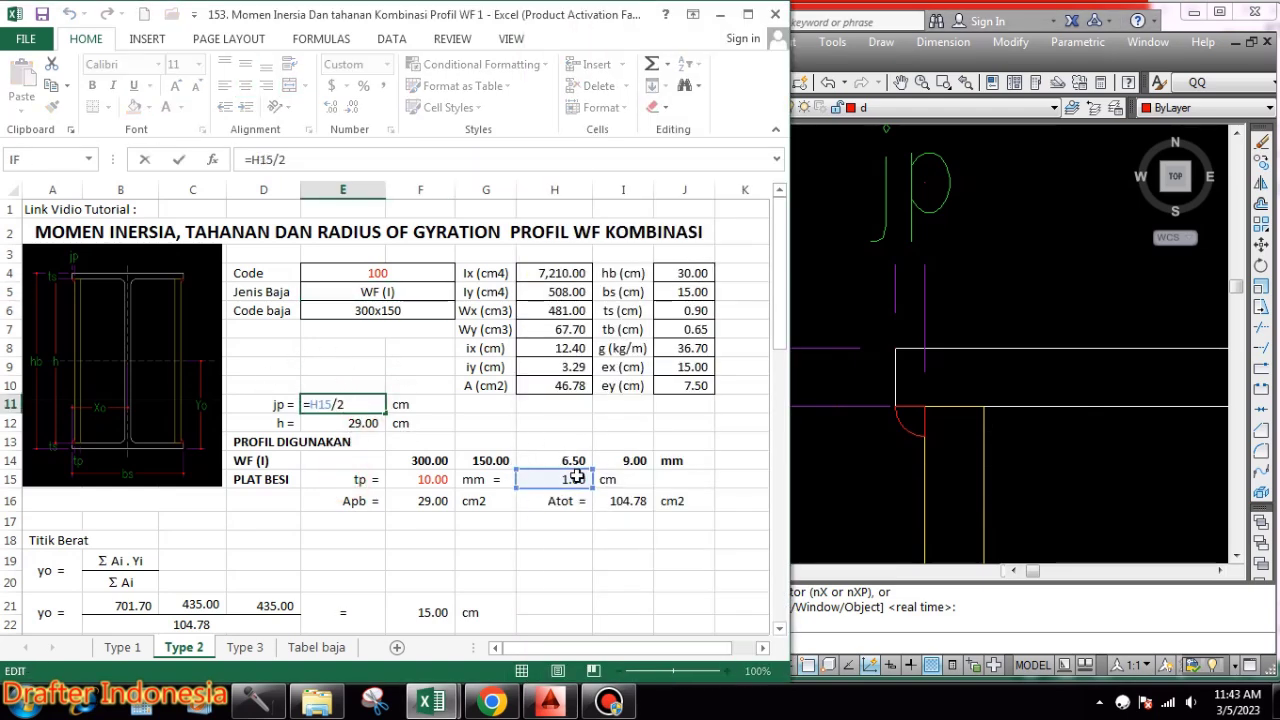
key(Escape)
click(370, 428)
click(894, 505)
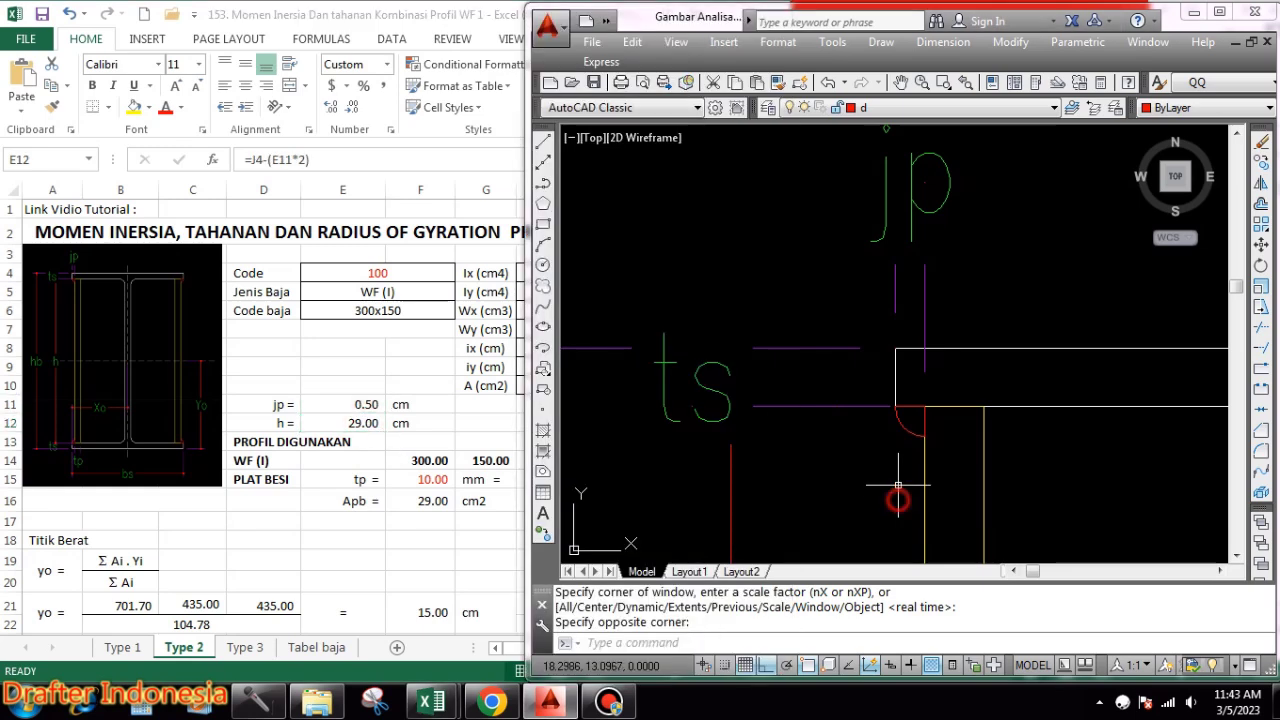
scroll(948, 500, down, 3)
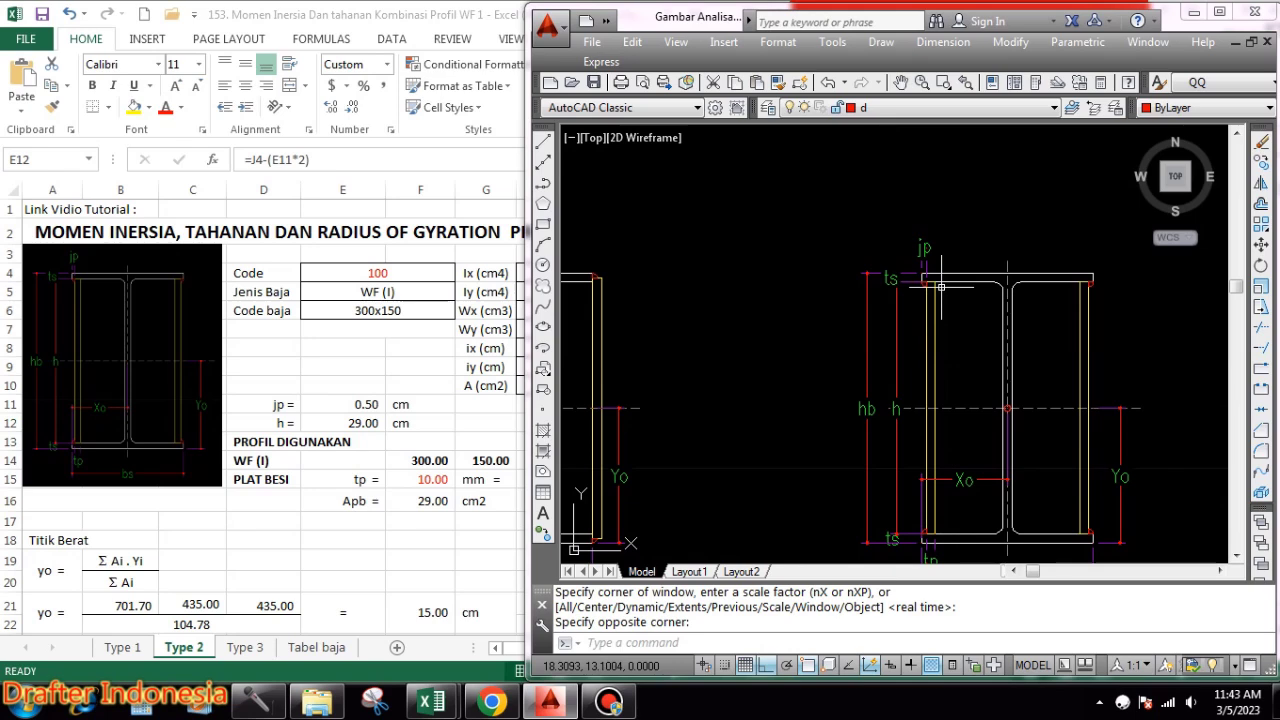
click(442, 418)
double_click(362, 423)
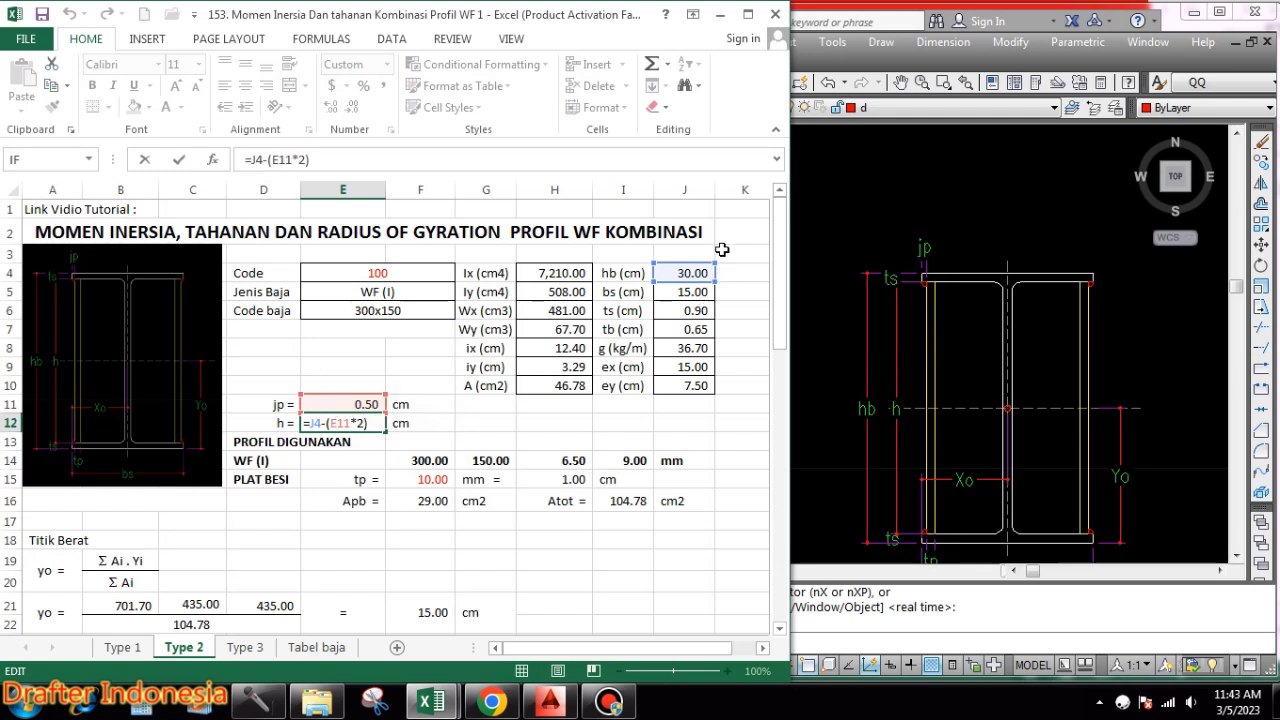
click(410, 543)
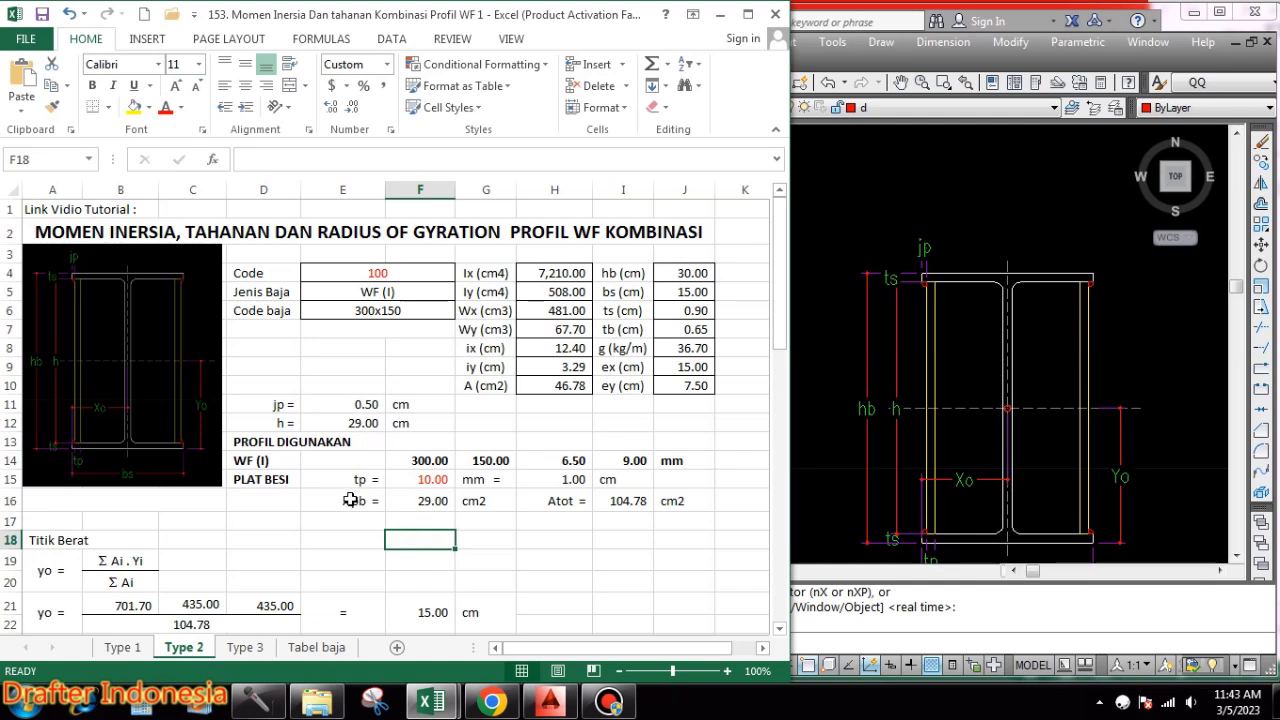
click(253, 459)
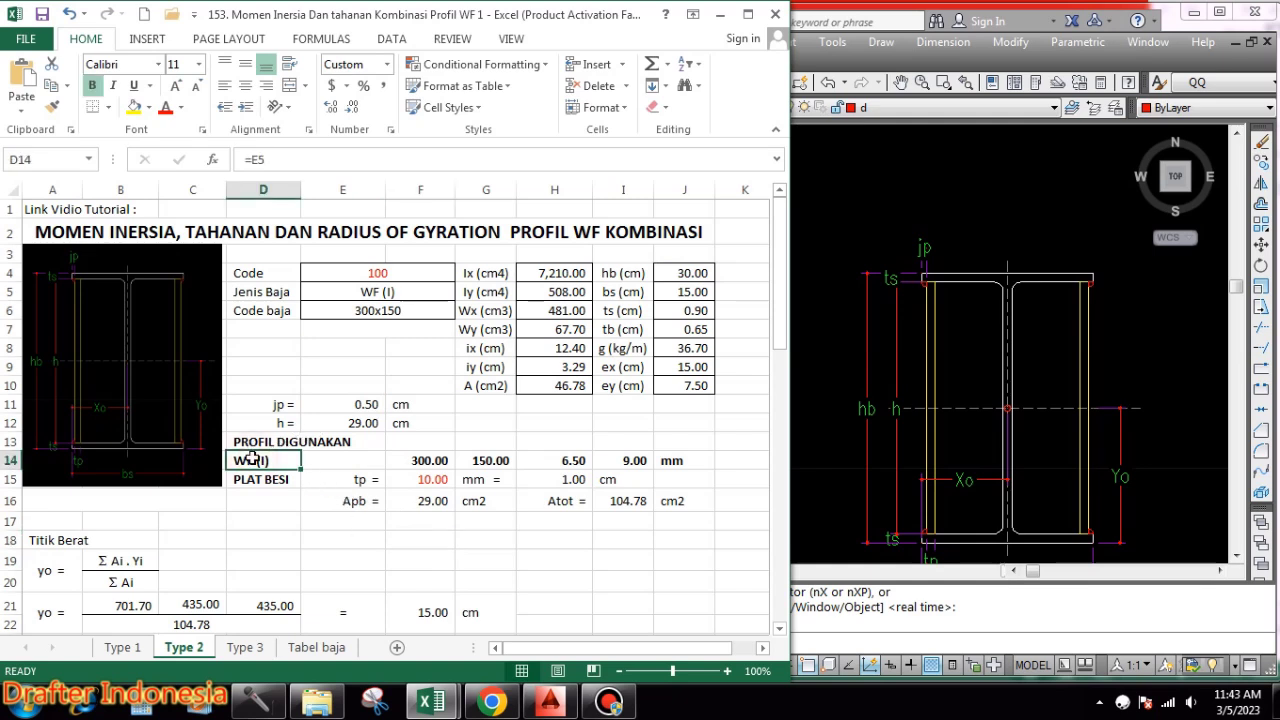
double_click(429, 460)
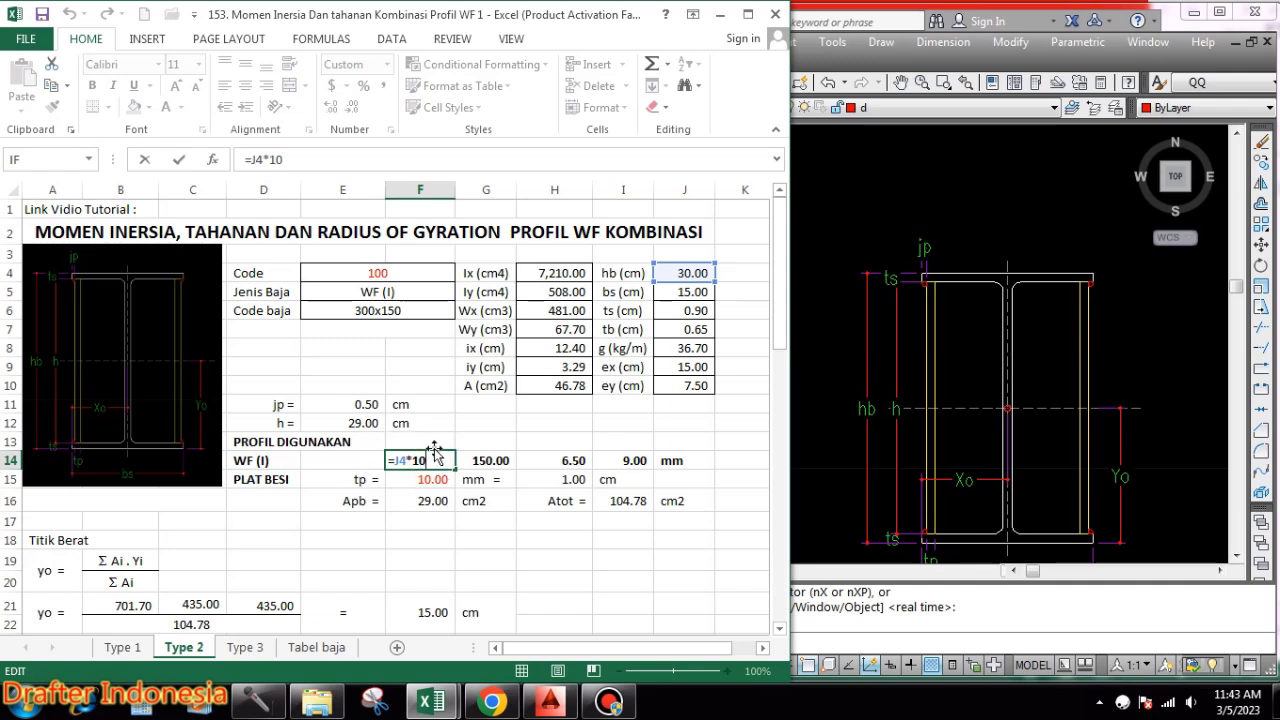
key(Escape)
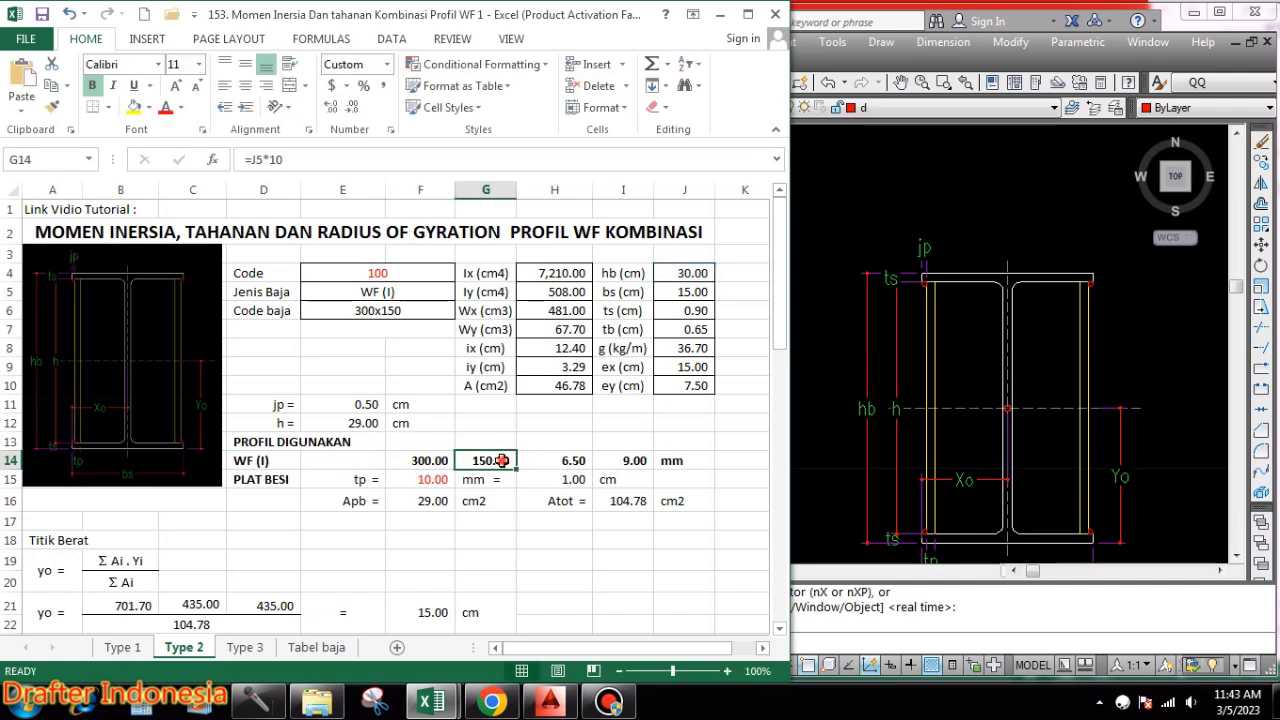
double_click(501, 463)
key(Escape)
double_click(574, 461)
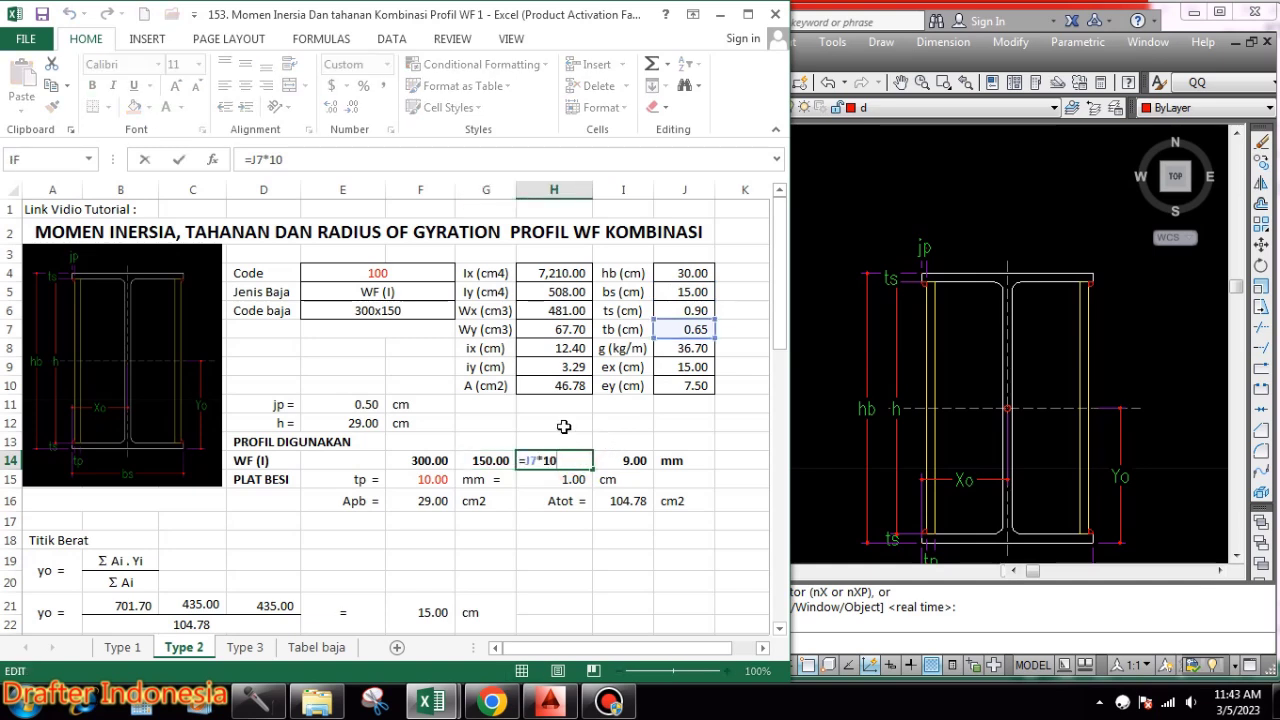
key(Escape)
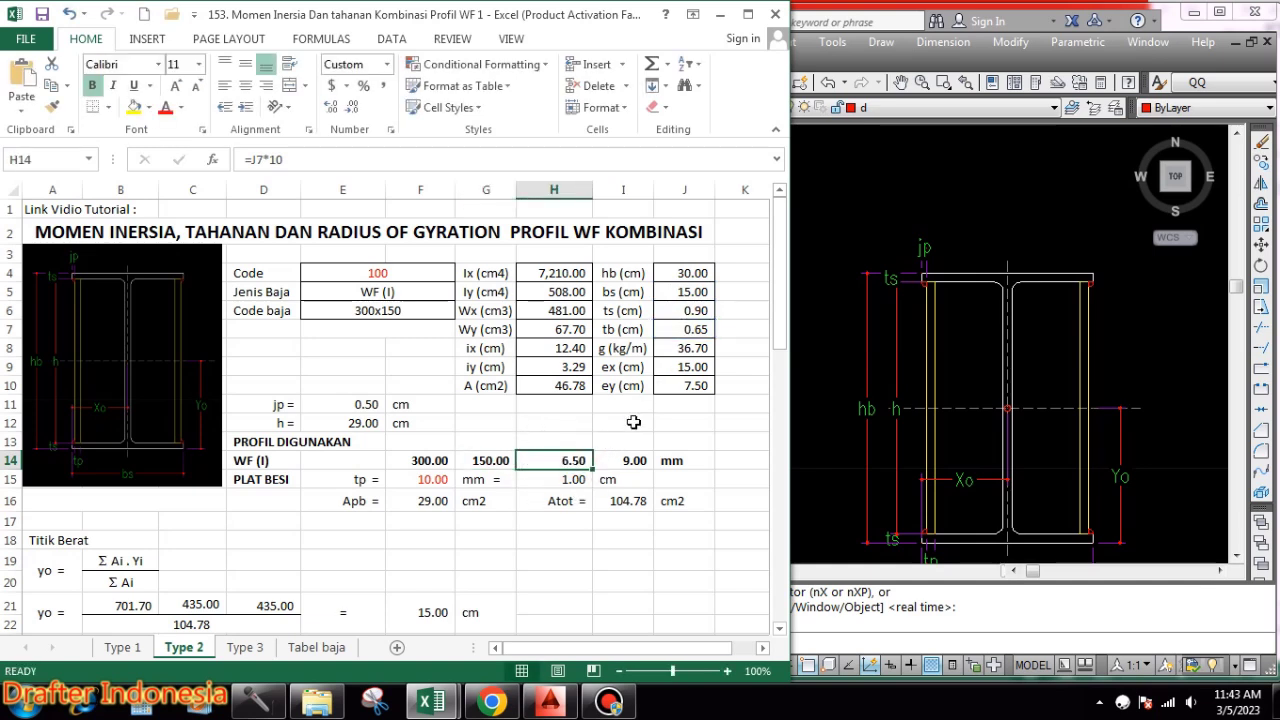
double_click(636, 461)
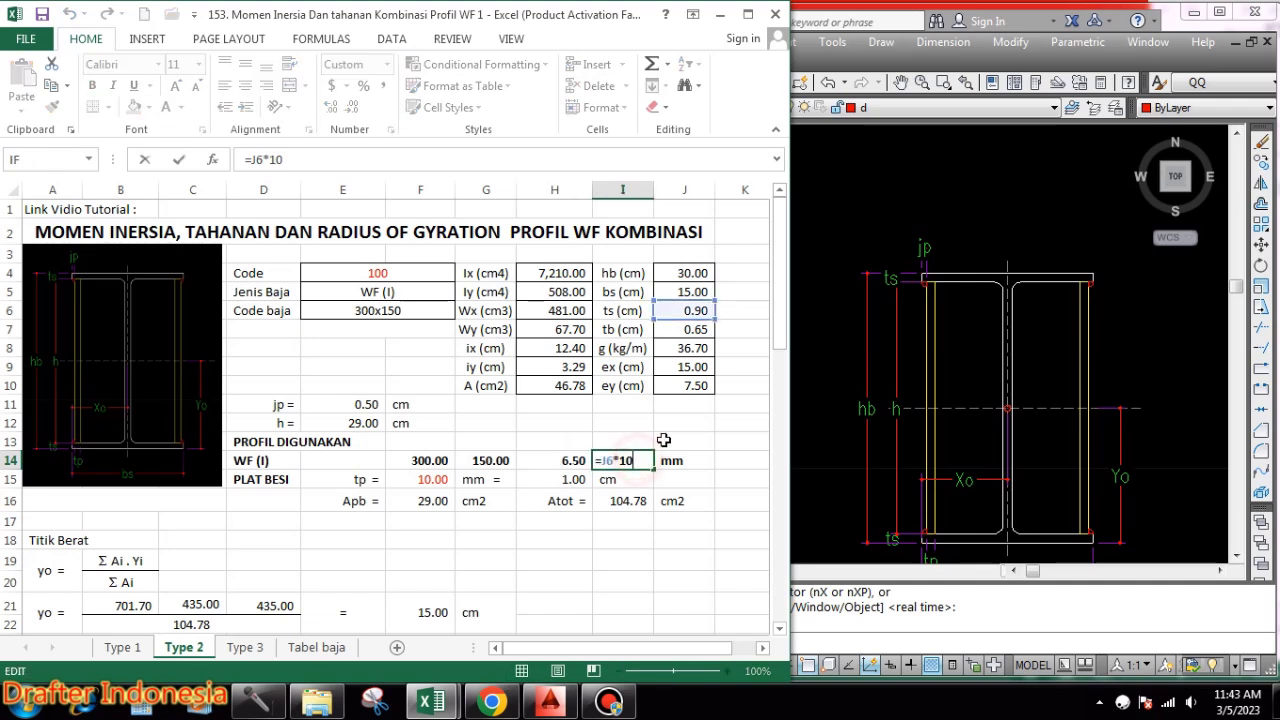
key(Escape)
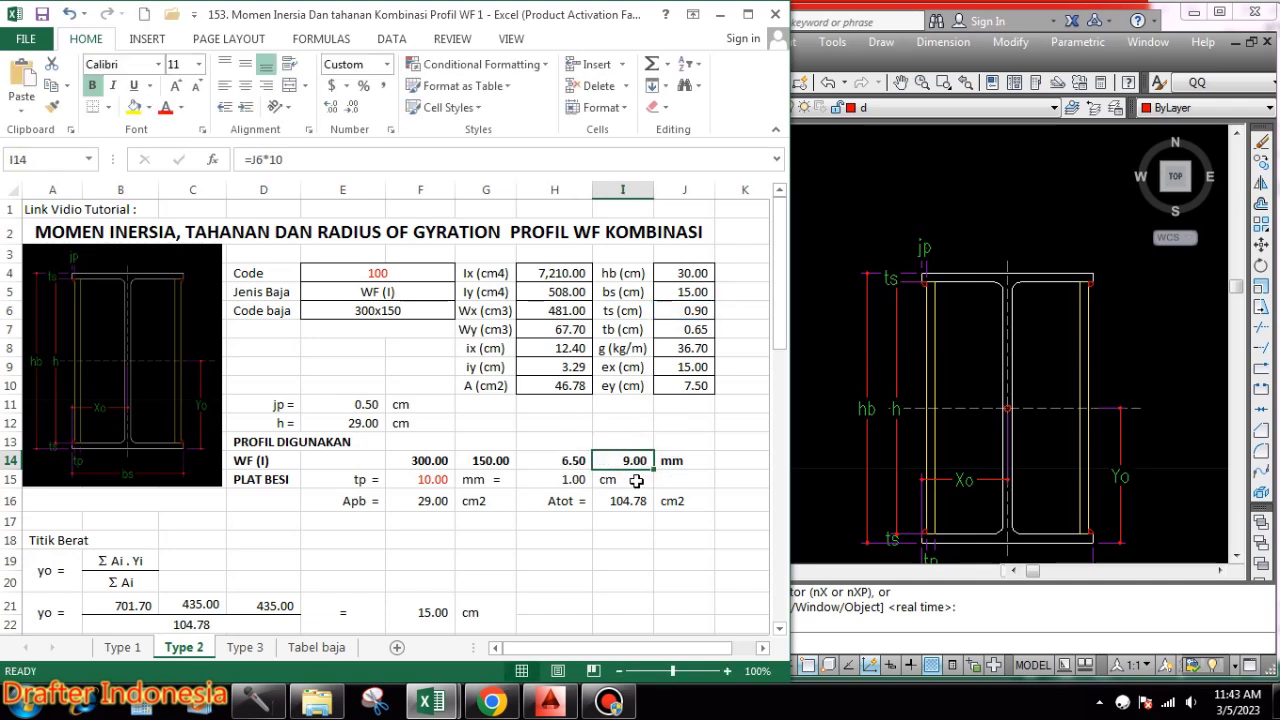
double_click(634, 462)
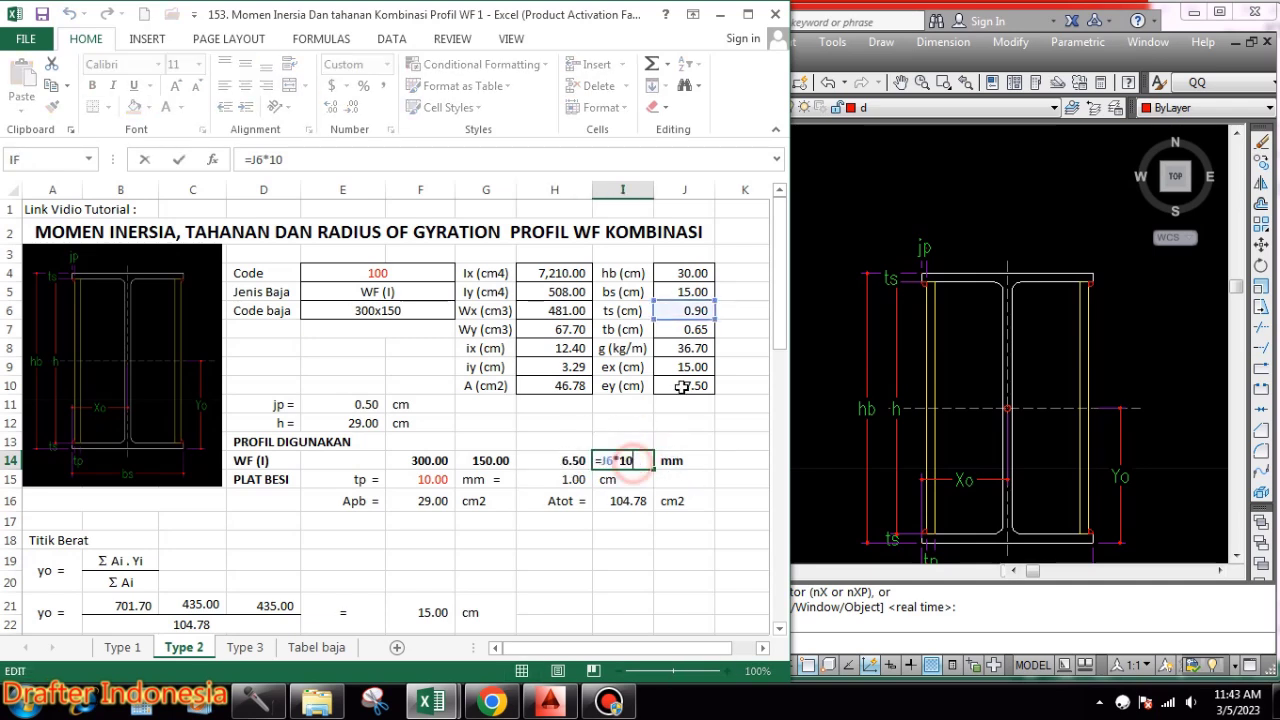
key(Escape)
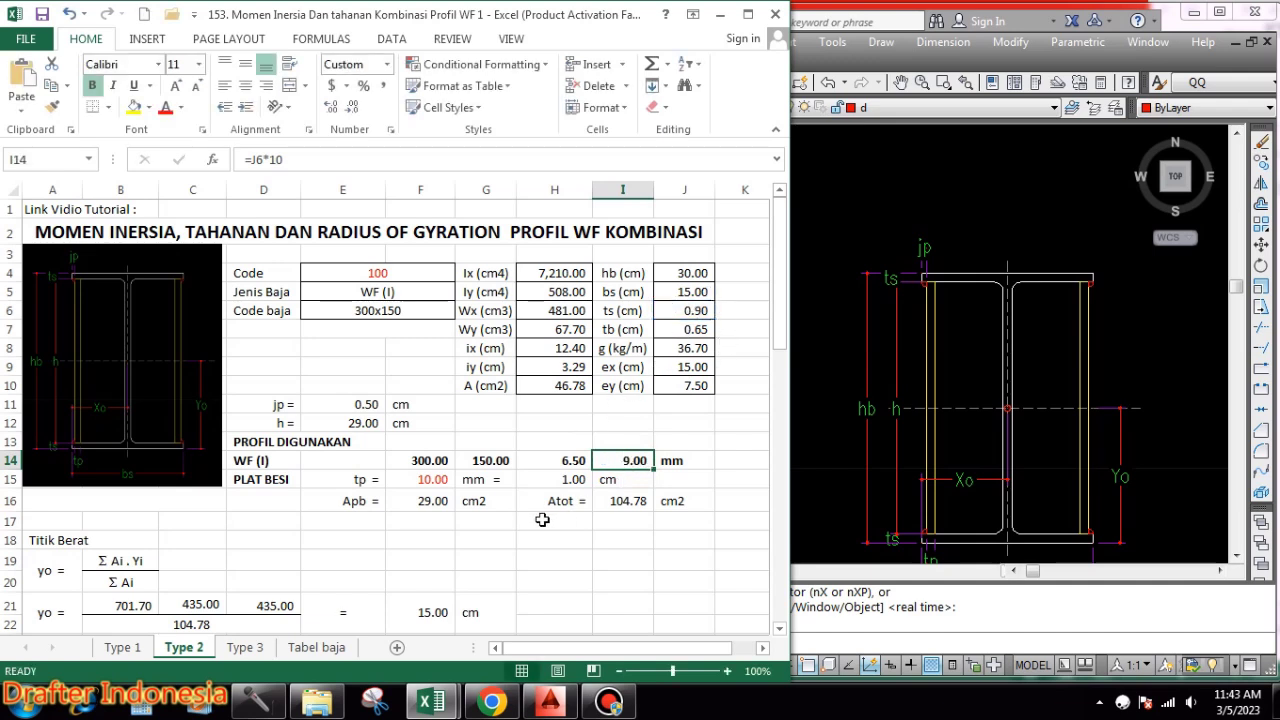
click(417, 480)
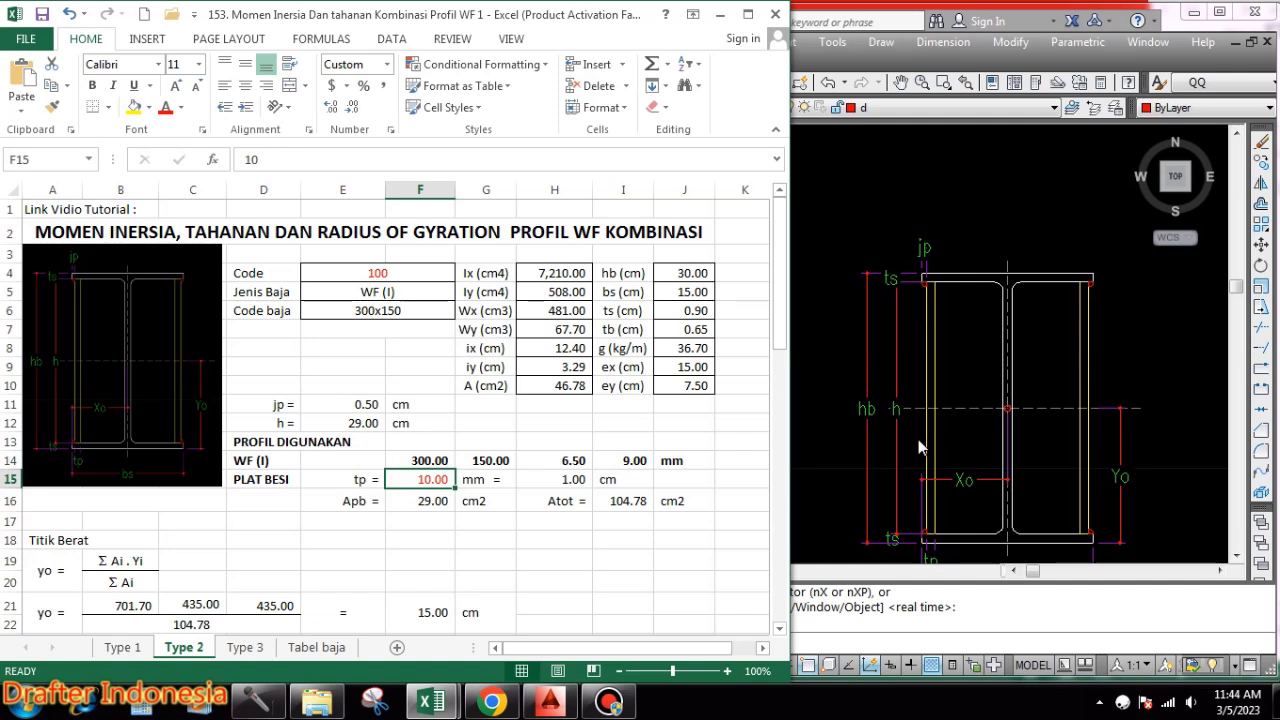
- Enter tp = 6 mm (0.60 cm), giving Apb 17.64 cm2 and Atot 82.06 cm2
text(6)
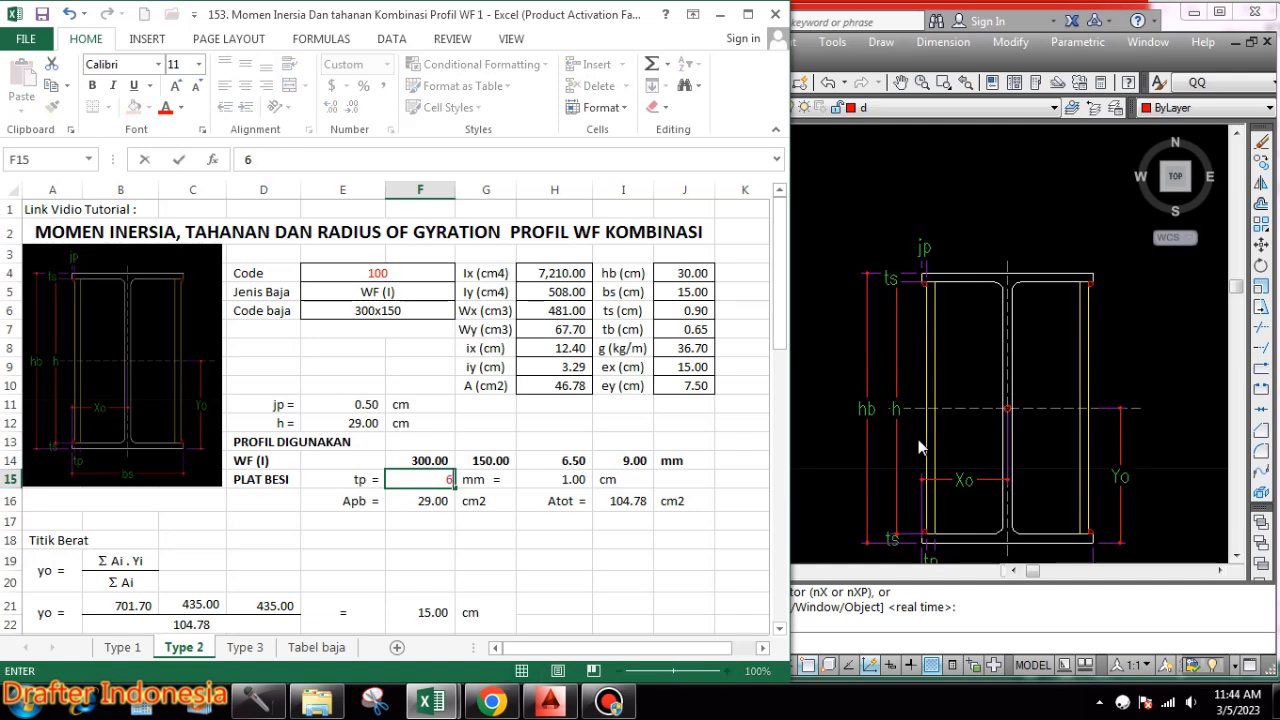
key(Return)
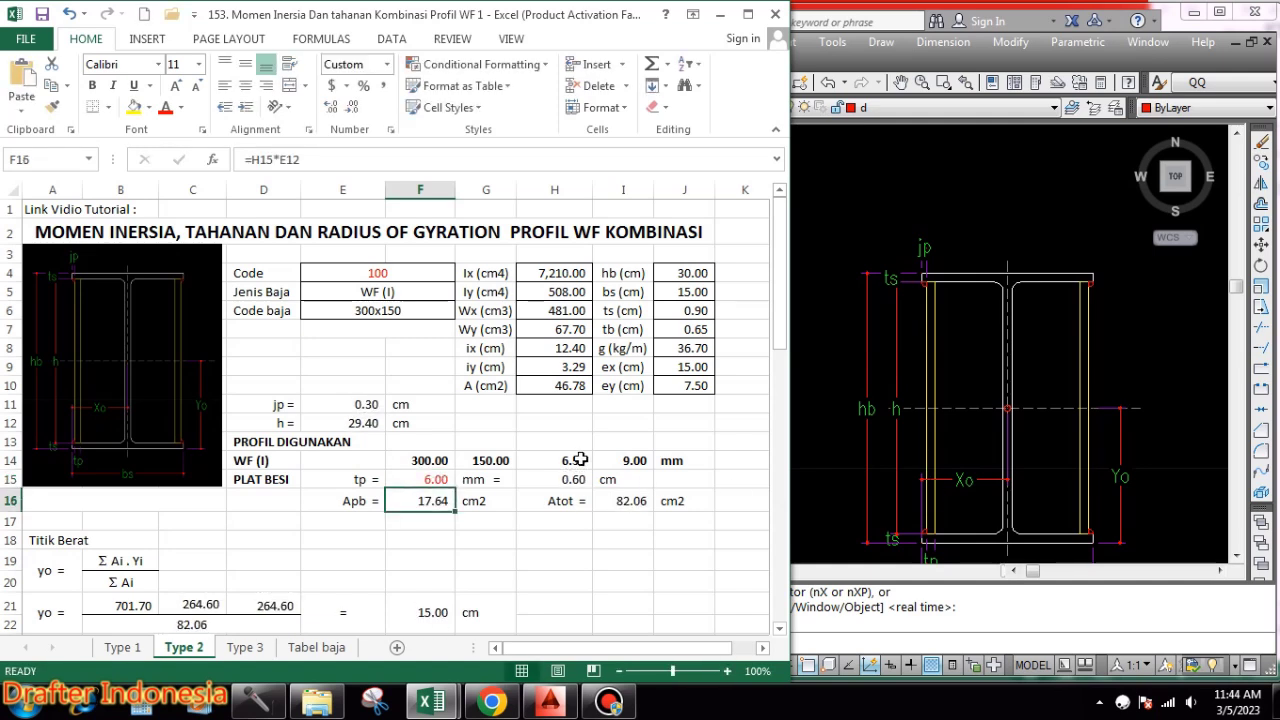
click(577, 479)
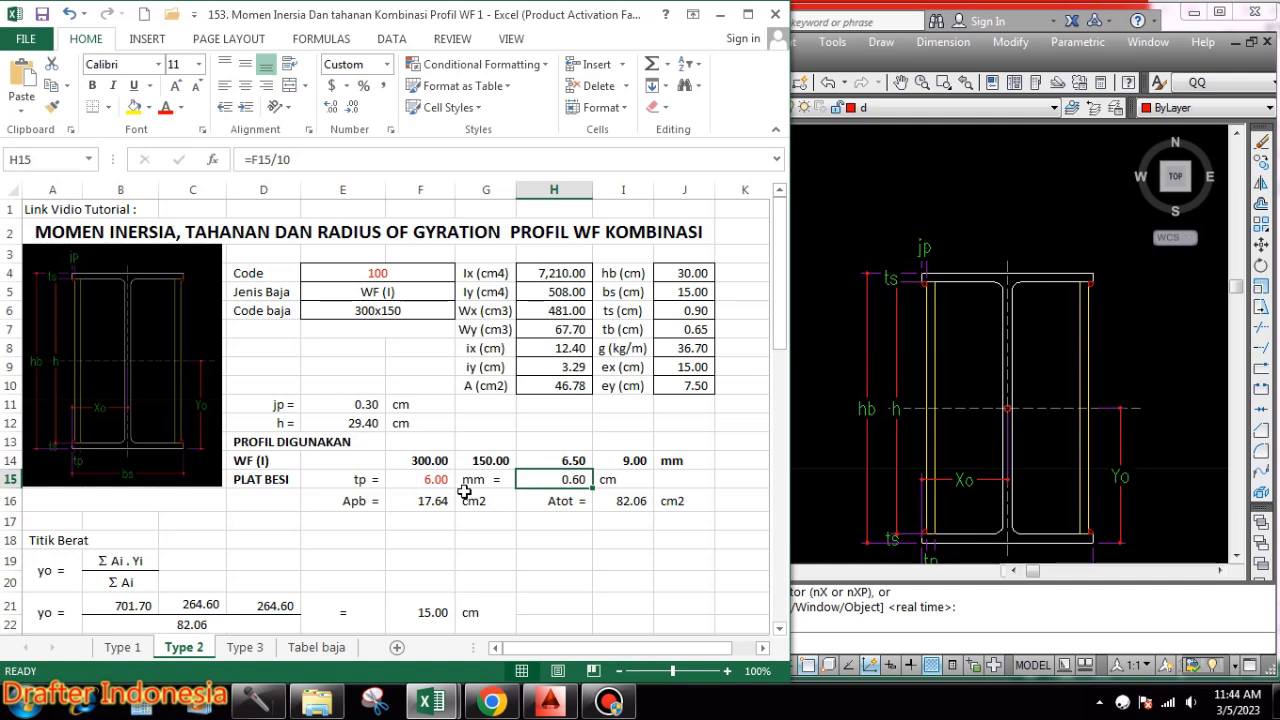
click(362, 508)
click(437, 500)
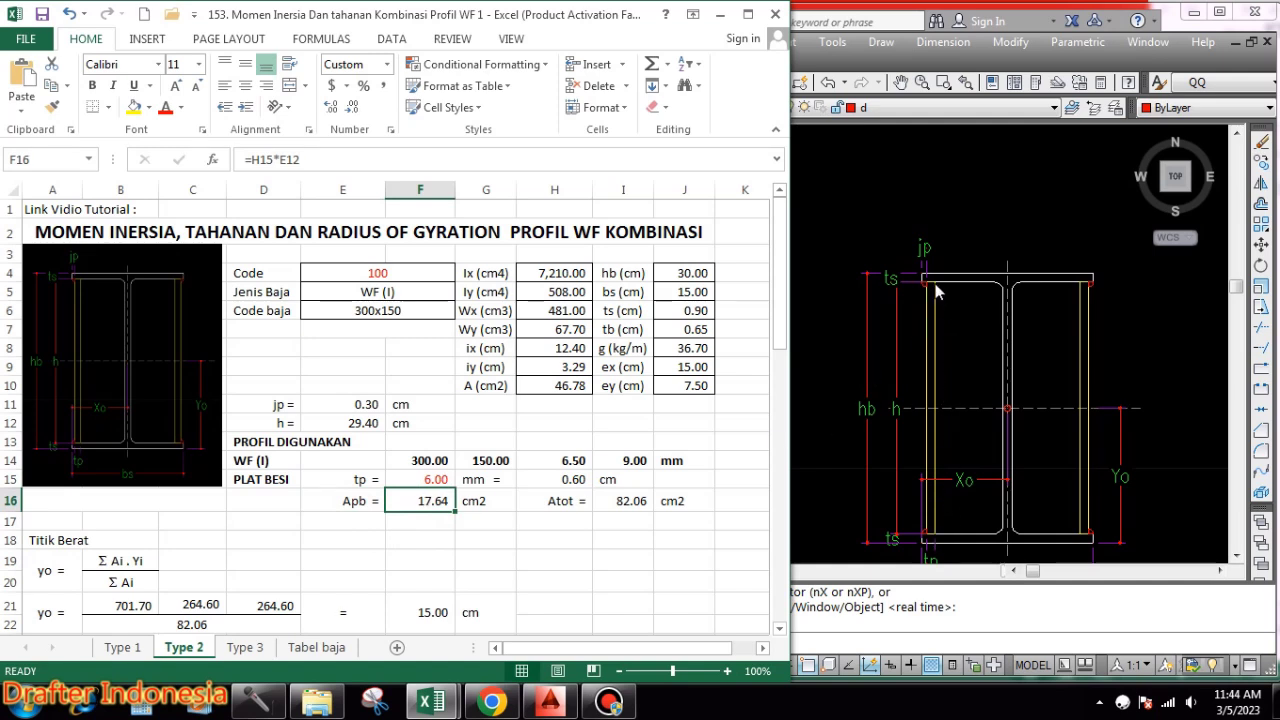
double_click(437, 503)
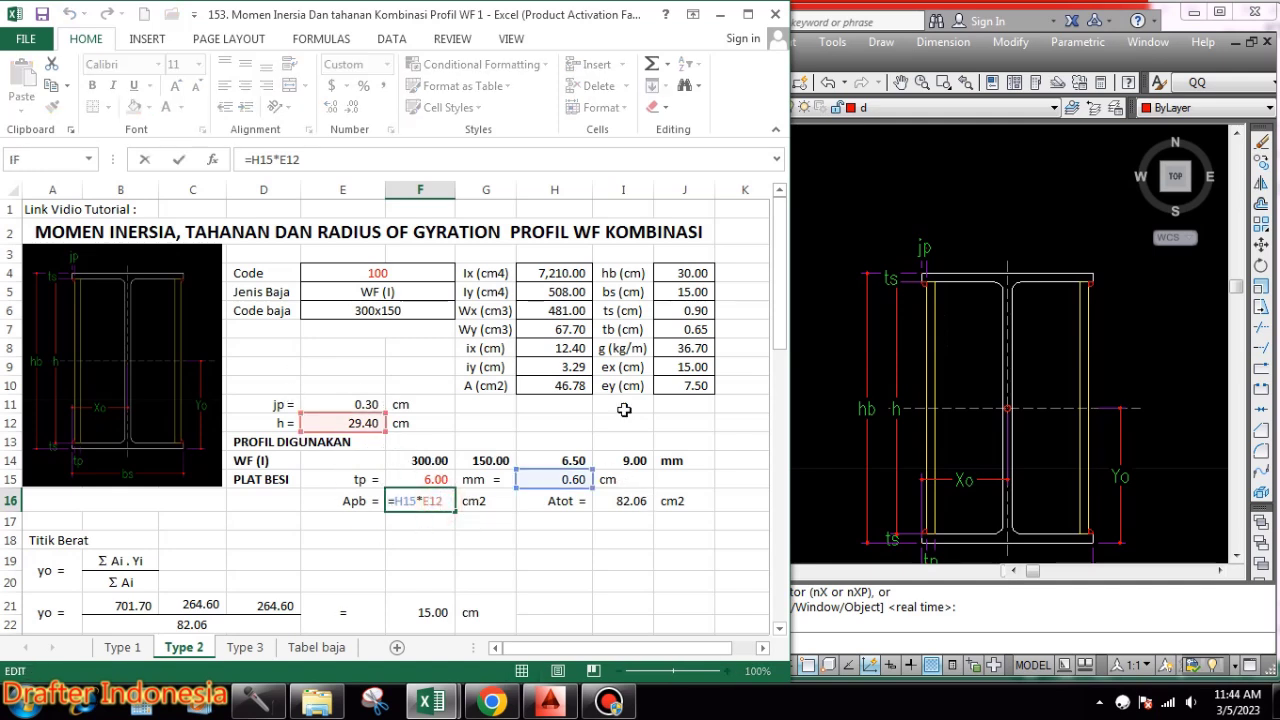
key(ctrl+Return)
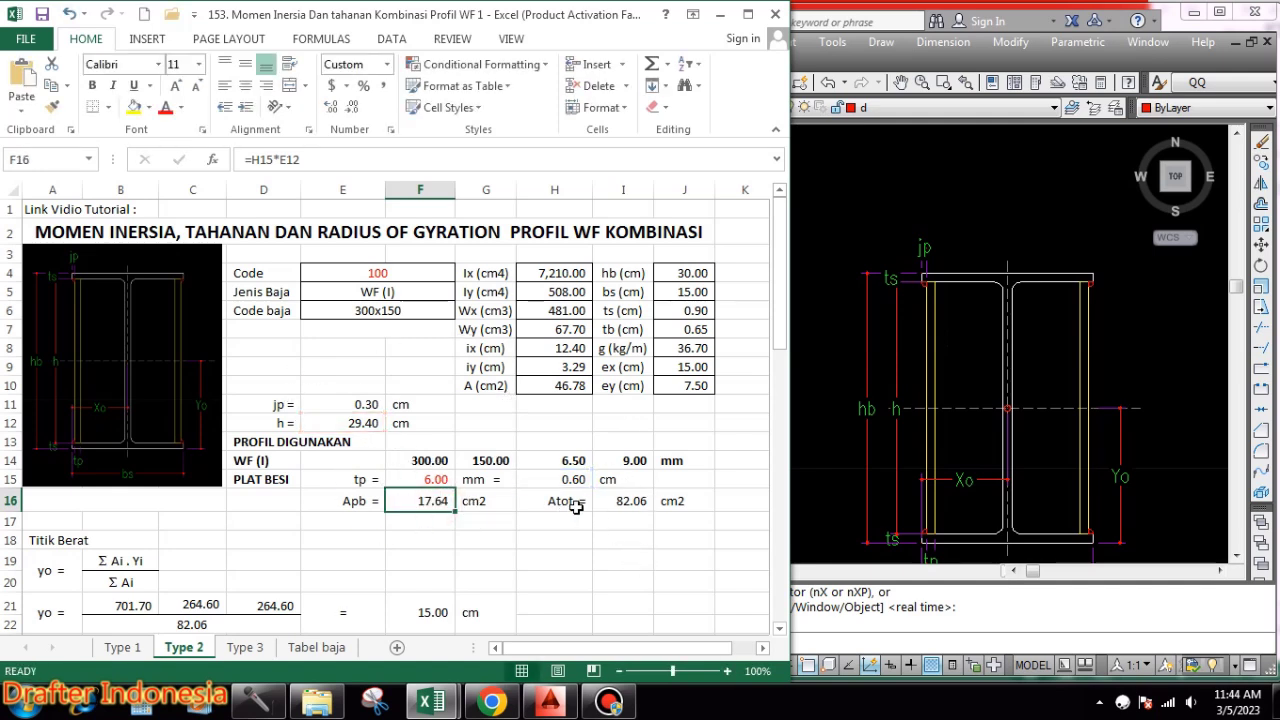
click(576, 507)
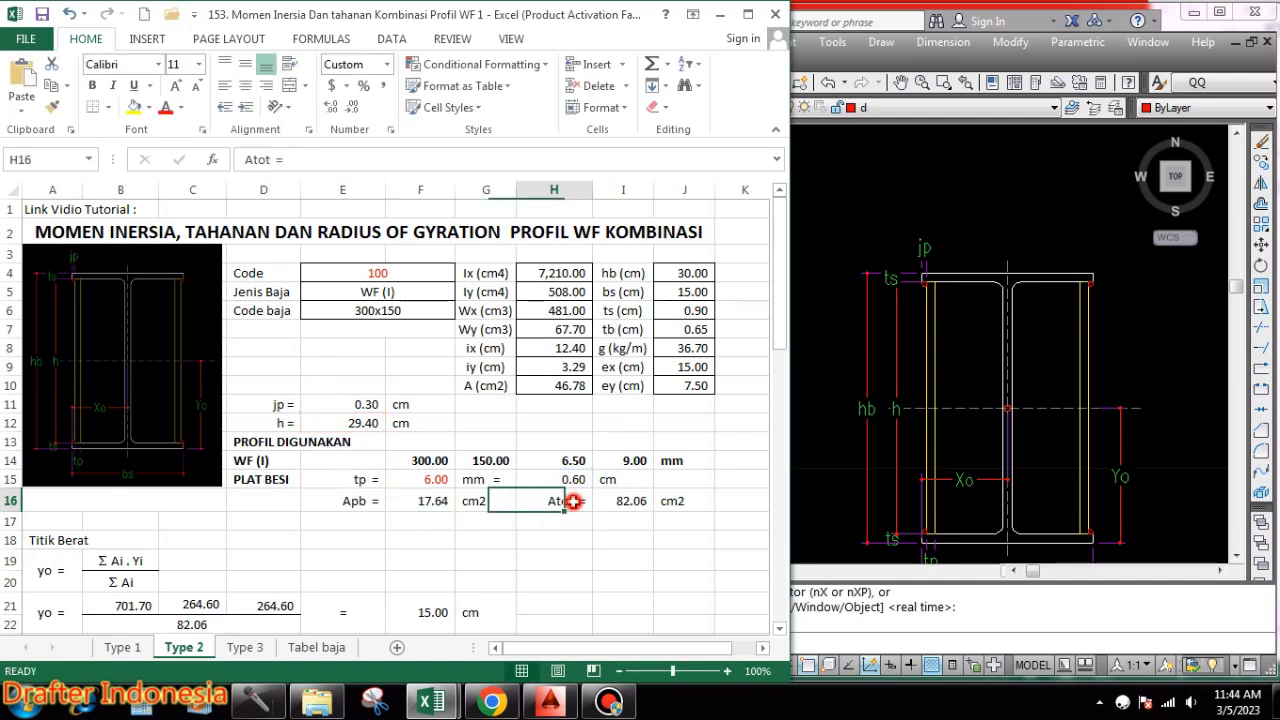
double_click(626, 498)
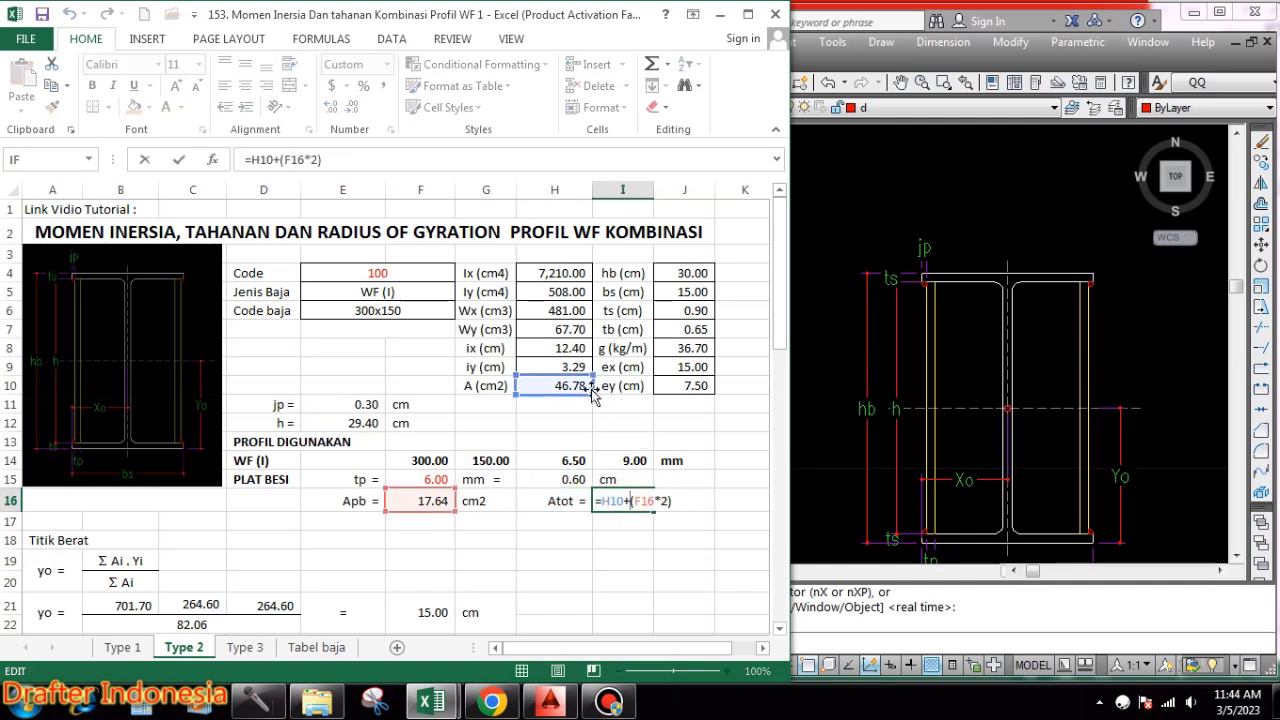
key(ctrl+Return)
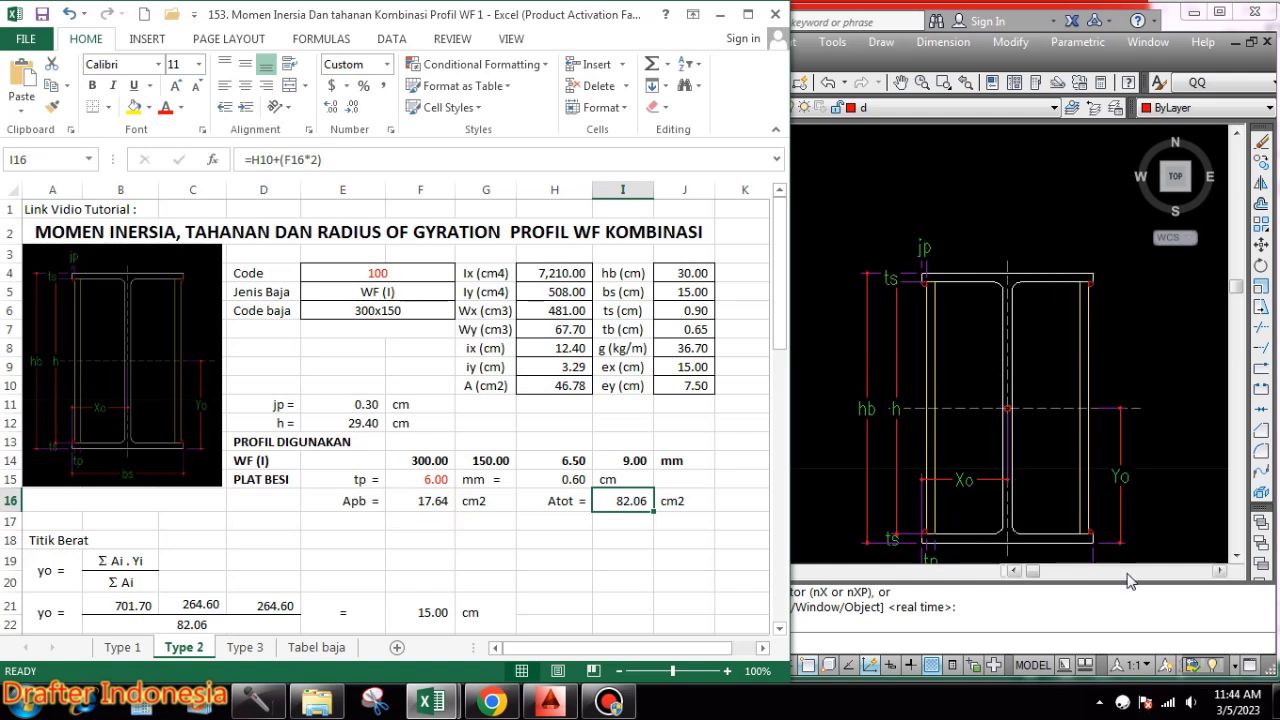
click(607, 563)
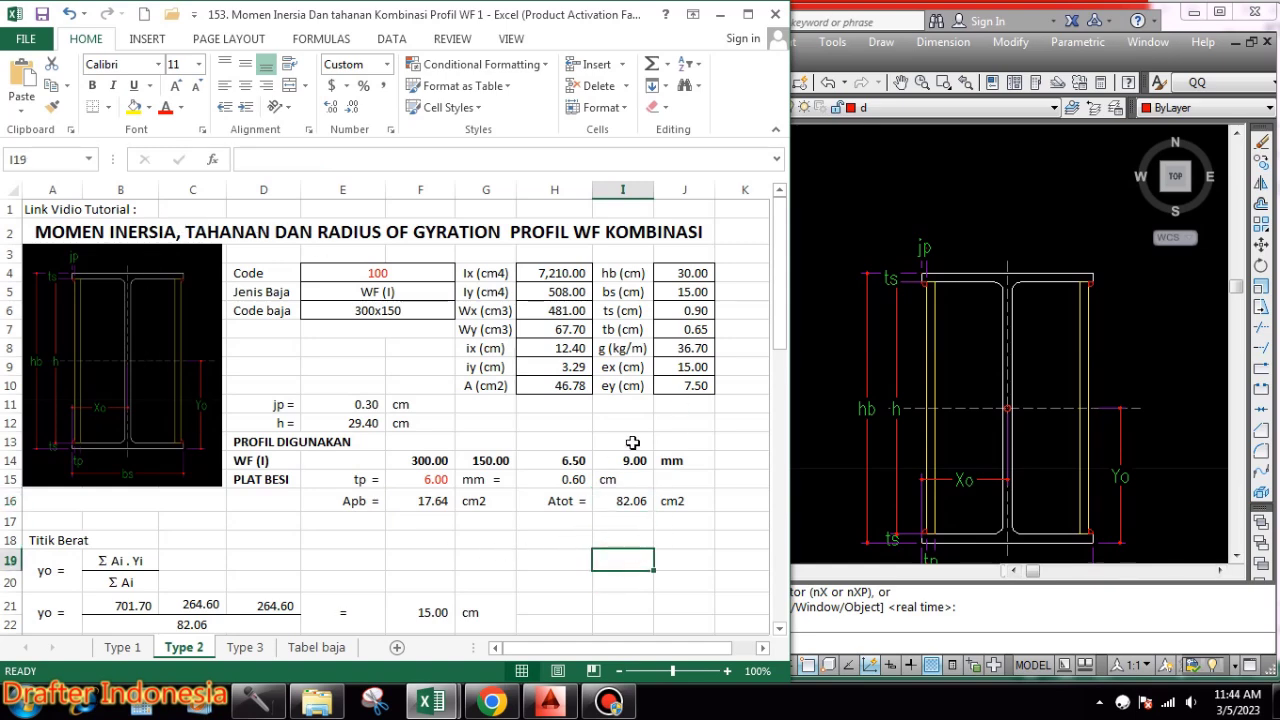
scroll(633, 443, down, 1)
scroll(630, 448, down, 1)
scroll(620, 456, down, 1)
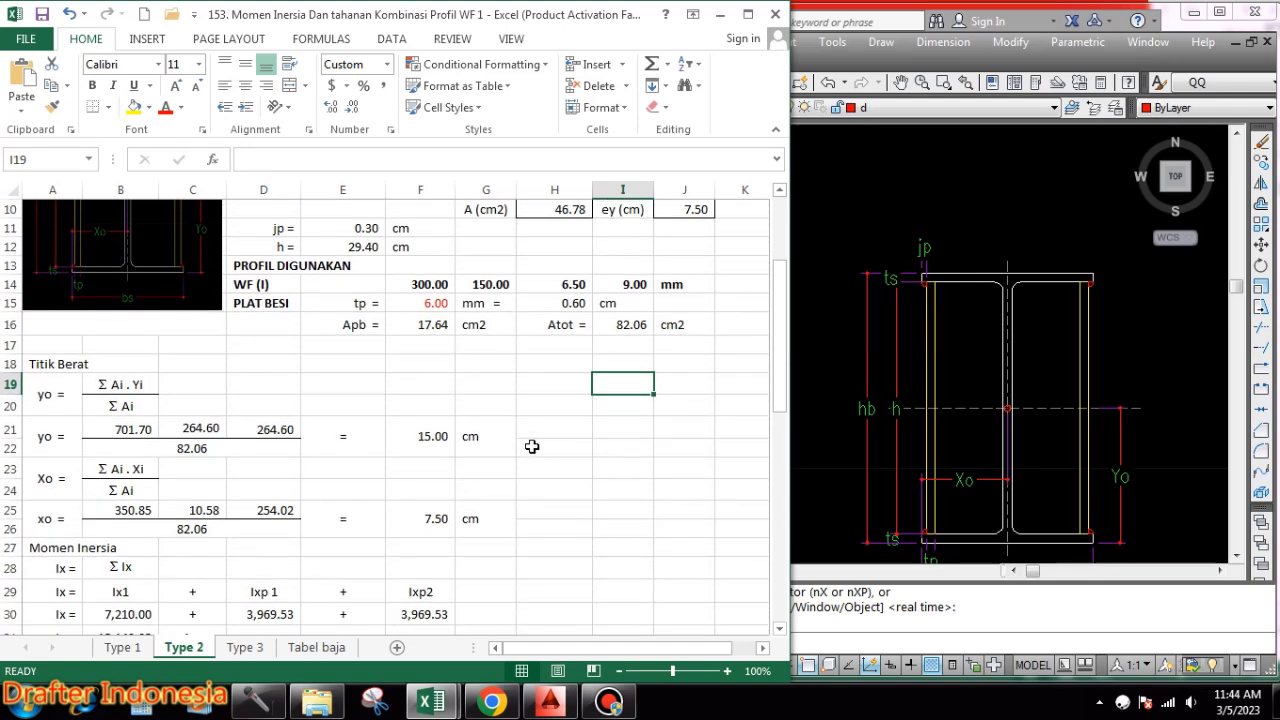
click(1038, 442)
scroll(980, 390, up, 3)
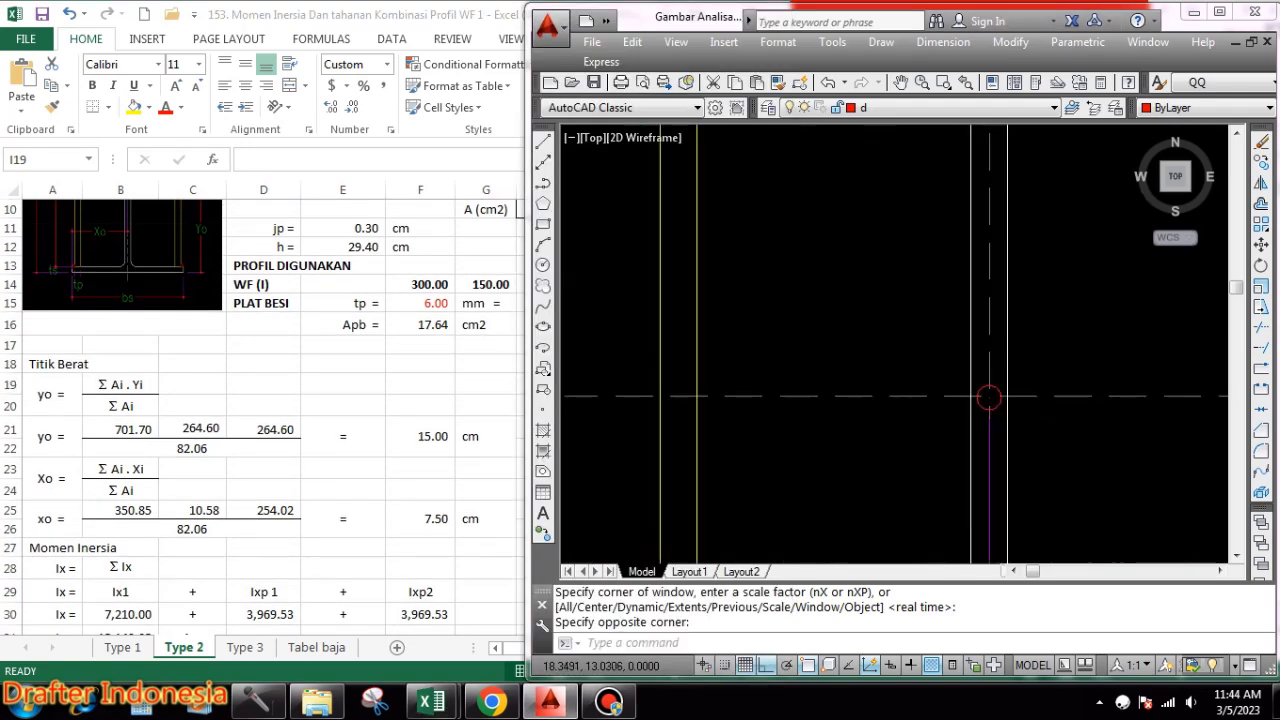
scroll(975, 386, up, 1)
scroll(950, 355, down, 3)
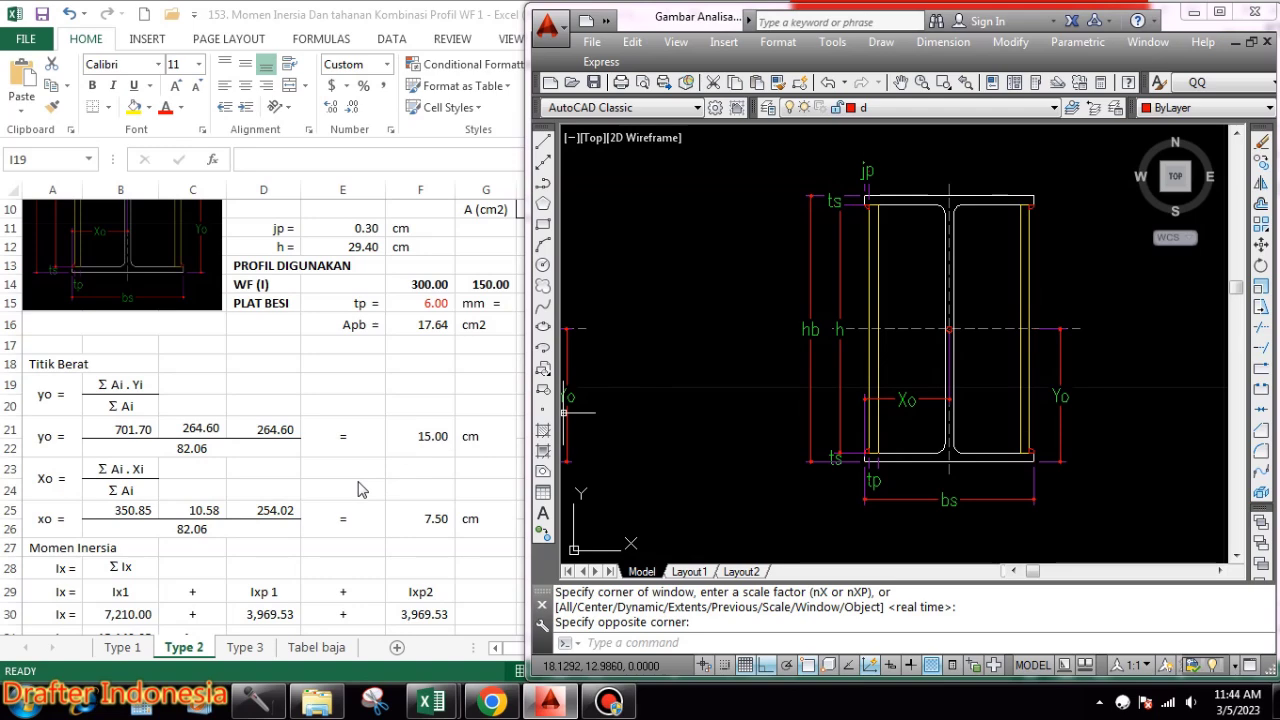
text(z)
key(Return)
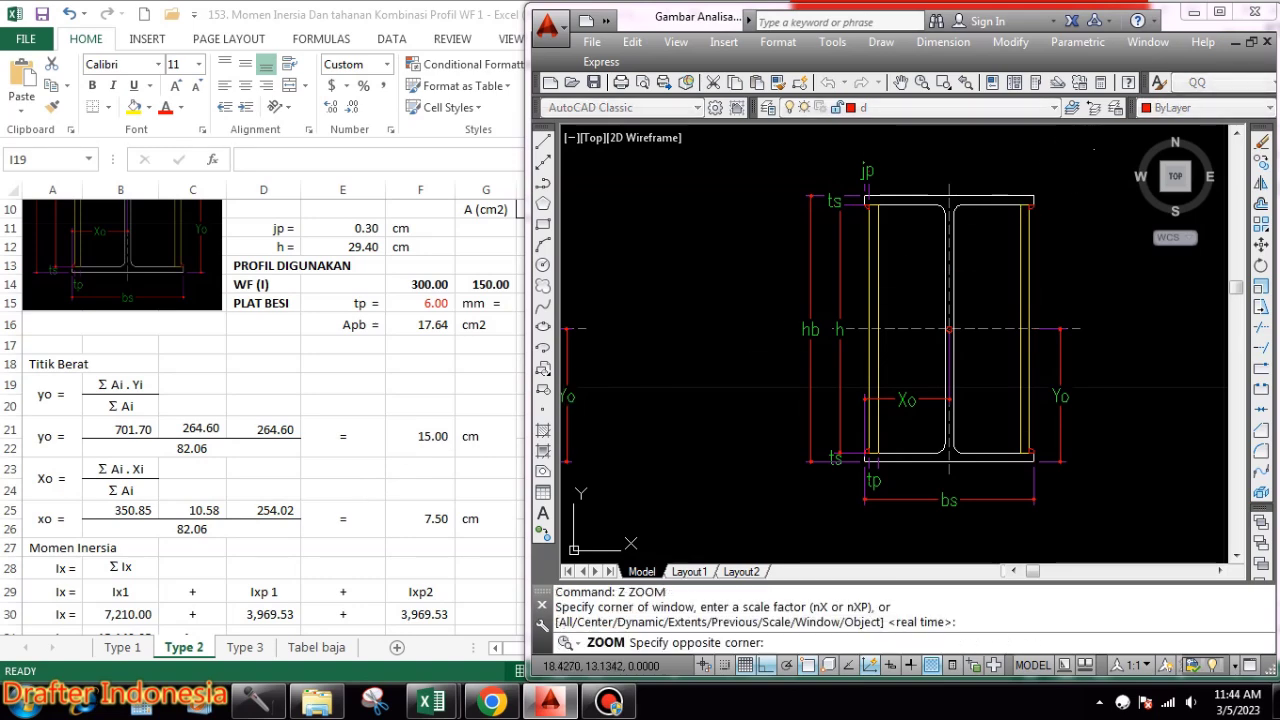
click(430, 702)
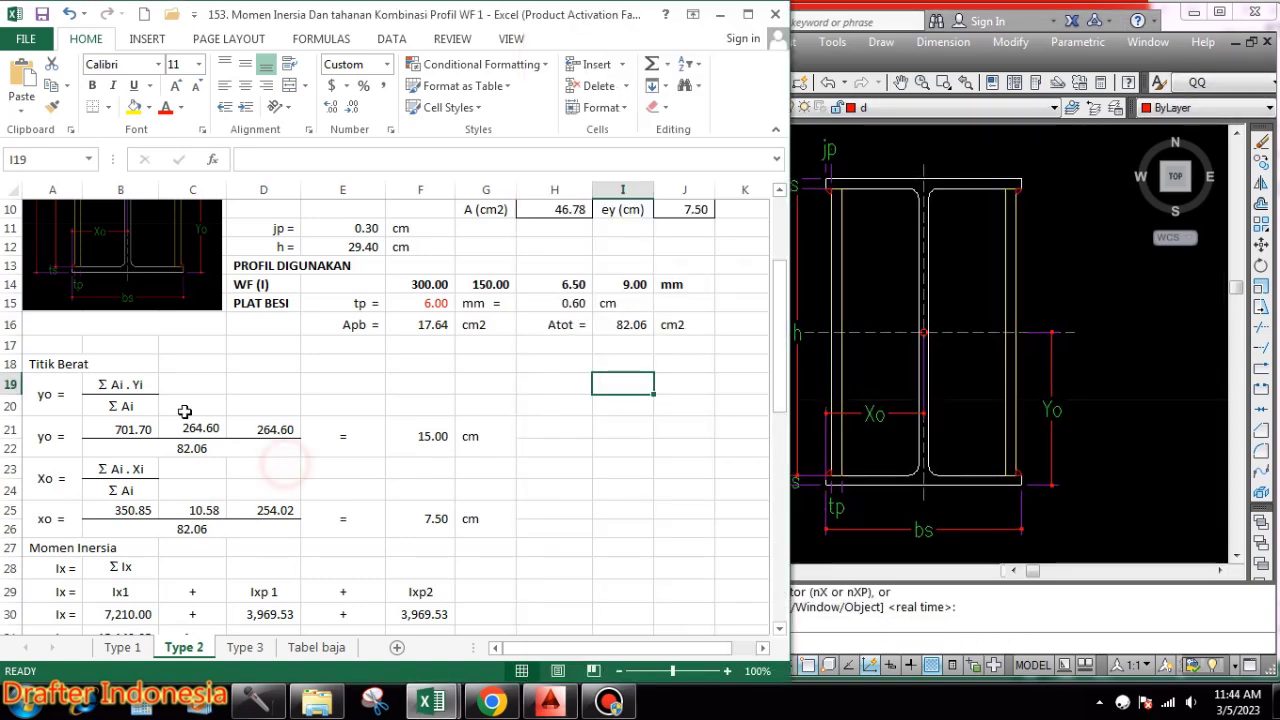
- Review the WF profile's area-moment term in B21
click(133, 383)
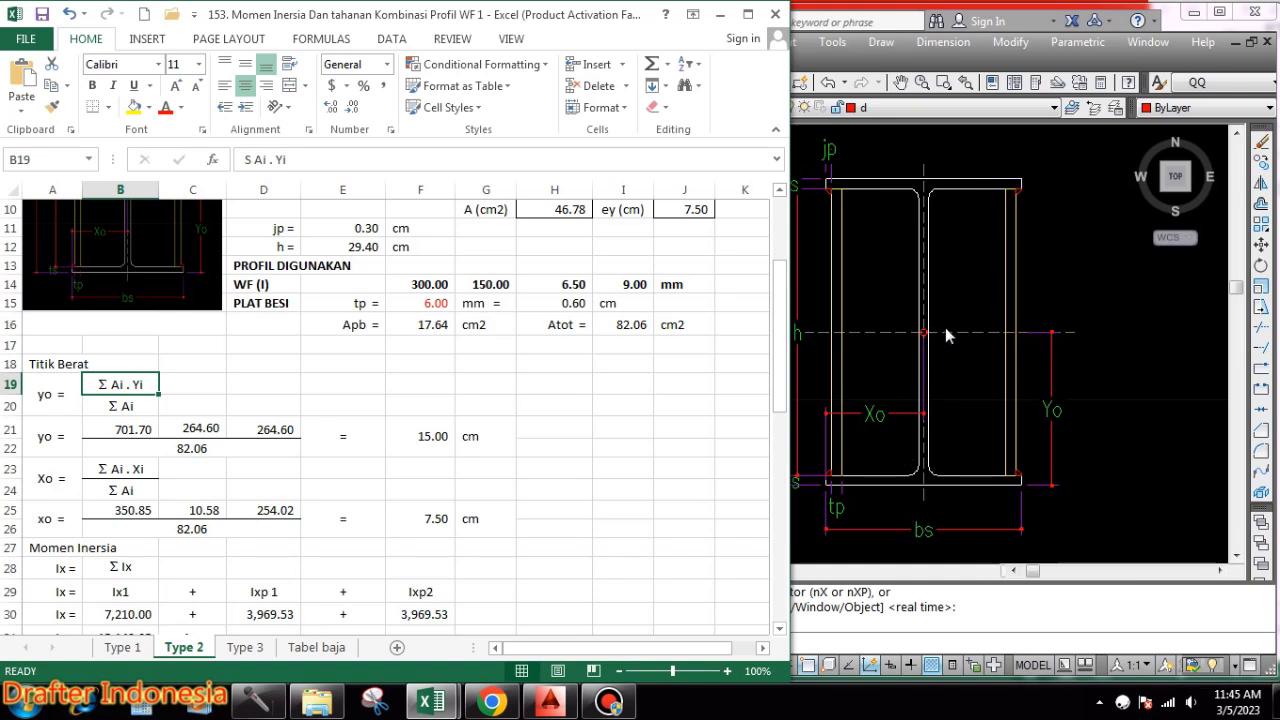
double_click(130, 428)
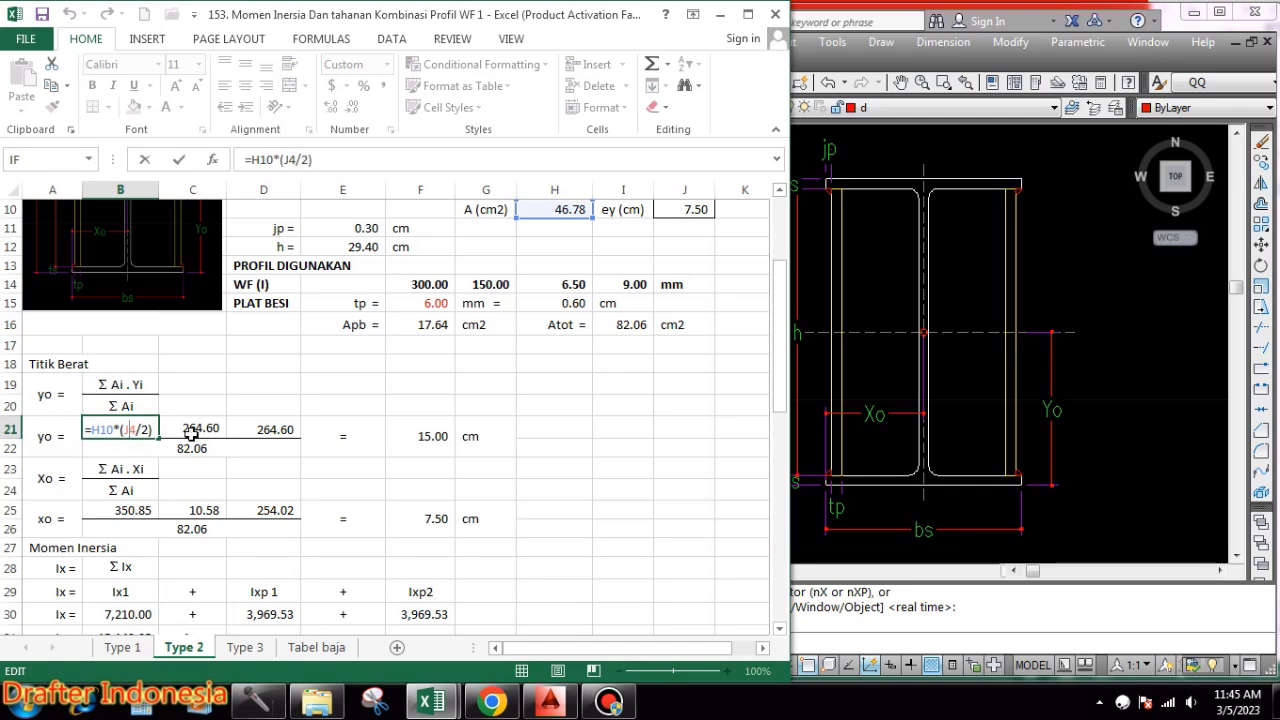
scroll(190, 432, up, 3)
scroll(648, 368, down, 2)
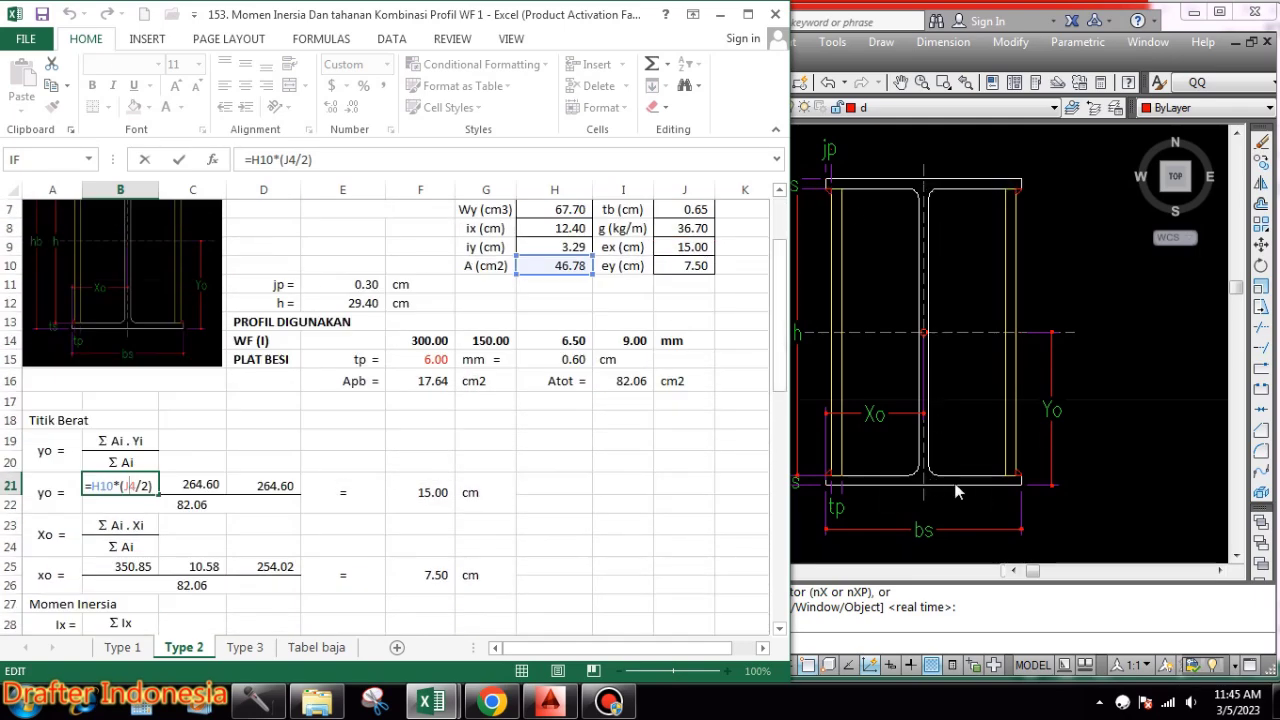
click(306, 566)
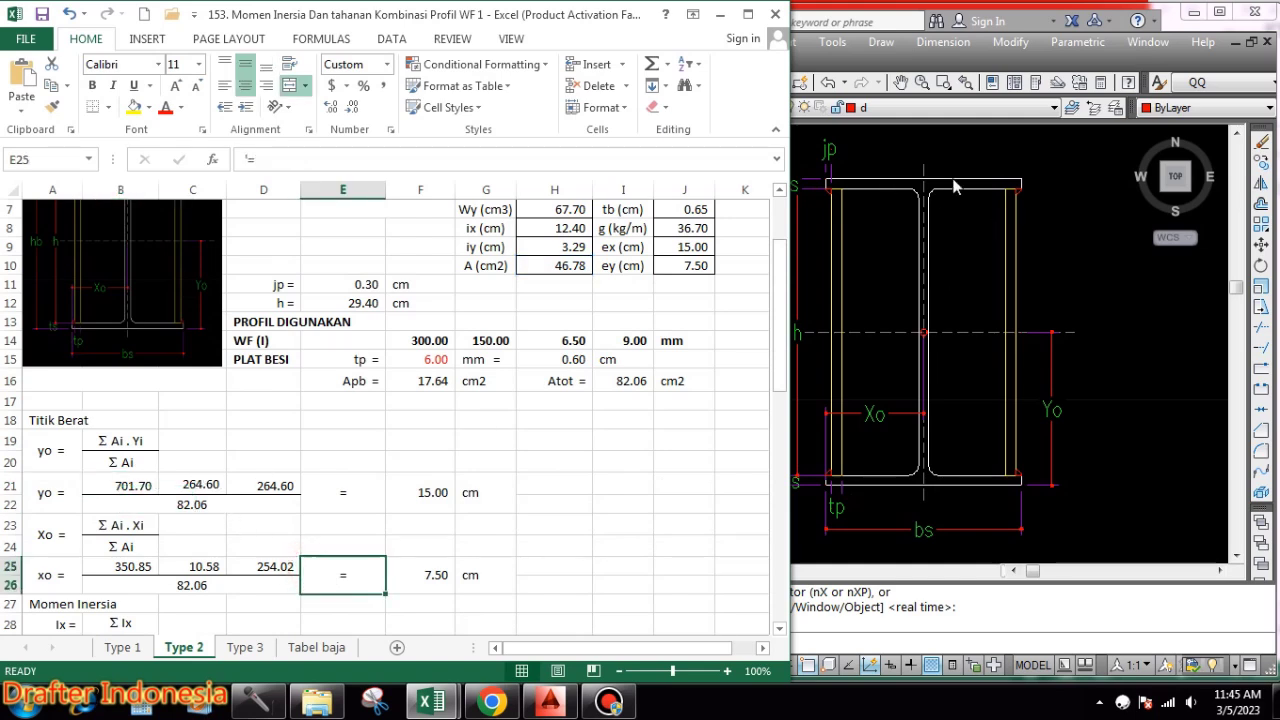
- Enter =F16*(J4/2) in C21 and D21, giving both plate terms 264.60
click(210, 483)
double_click(206, 483)
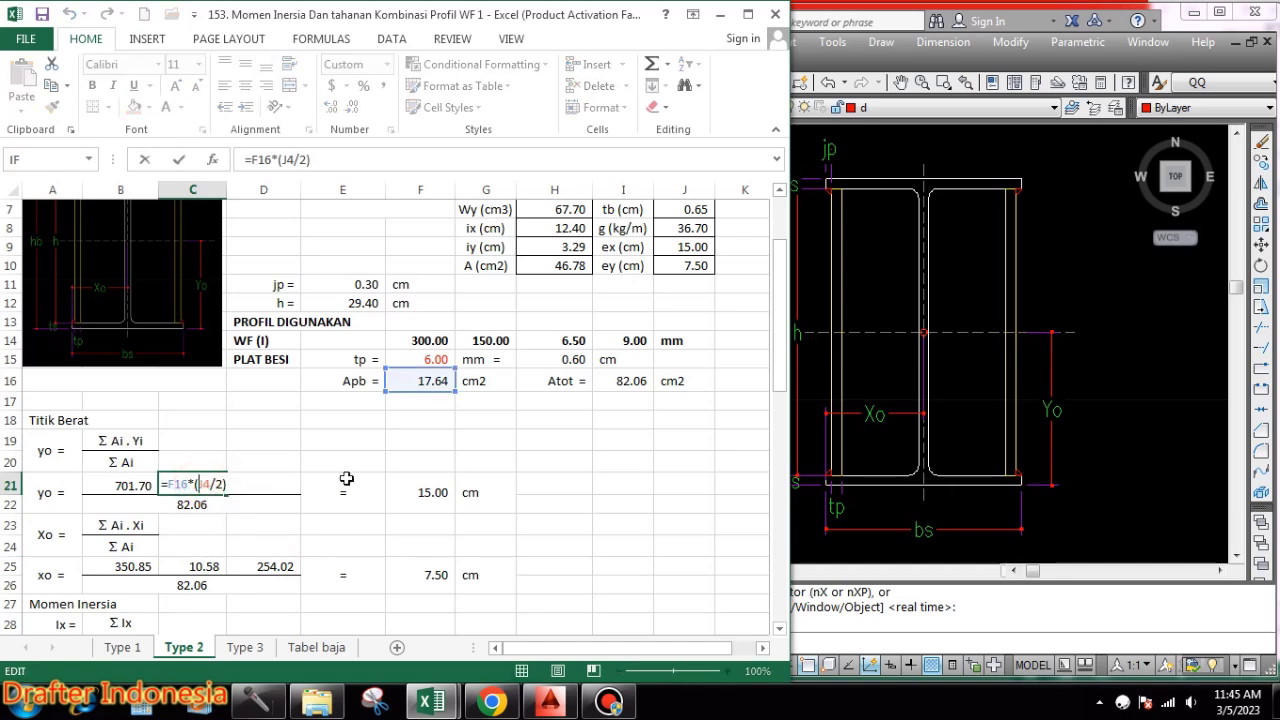
scroll(470, 420, up, 1)
scroll(460, 409, up, 1)
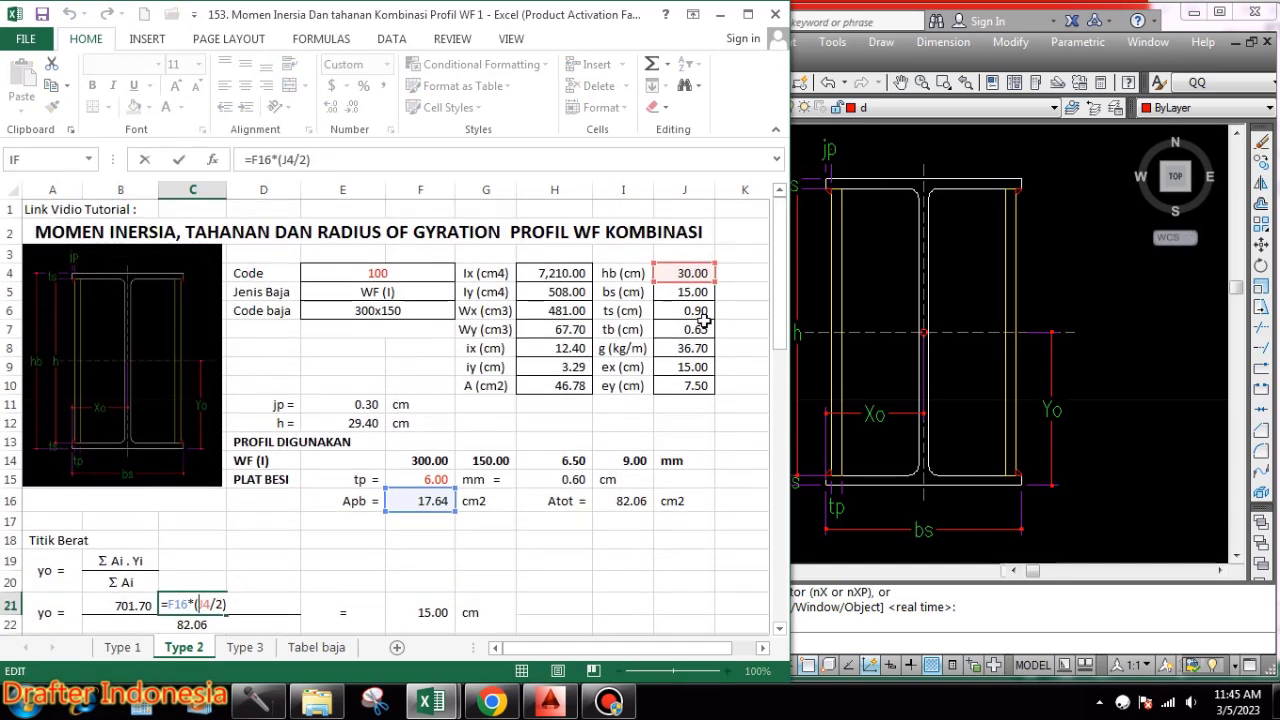
scroll(644, 311, down, 2)
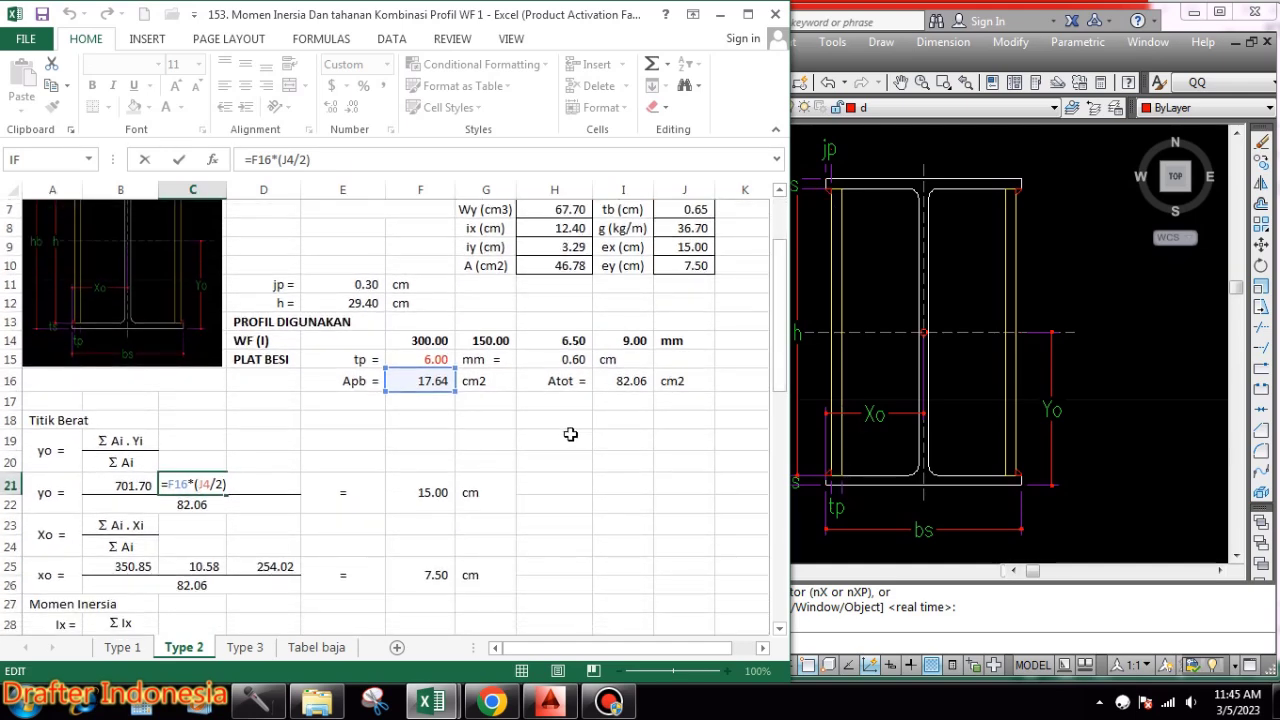
key(Return)
double_click(251, 486)
key(ctrl+v)
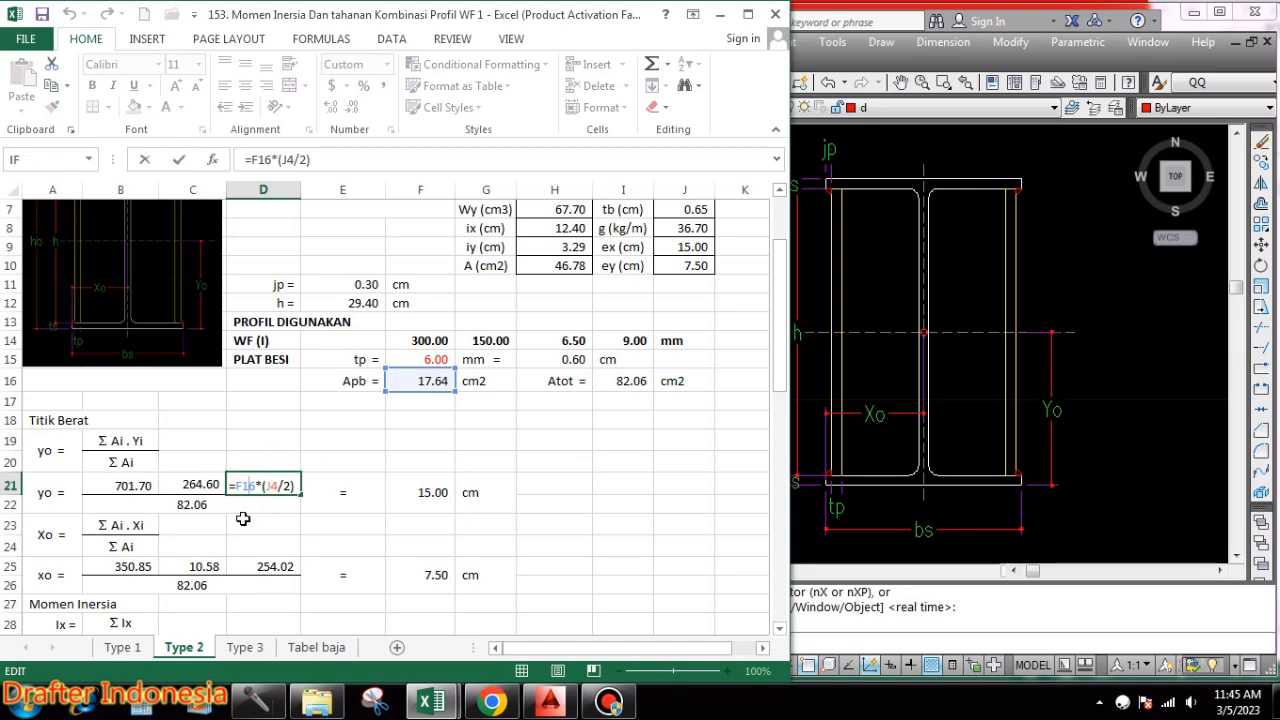
scroll(540, 442, up, 2)
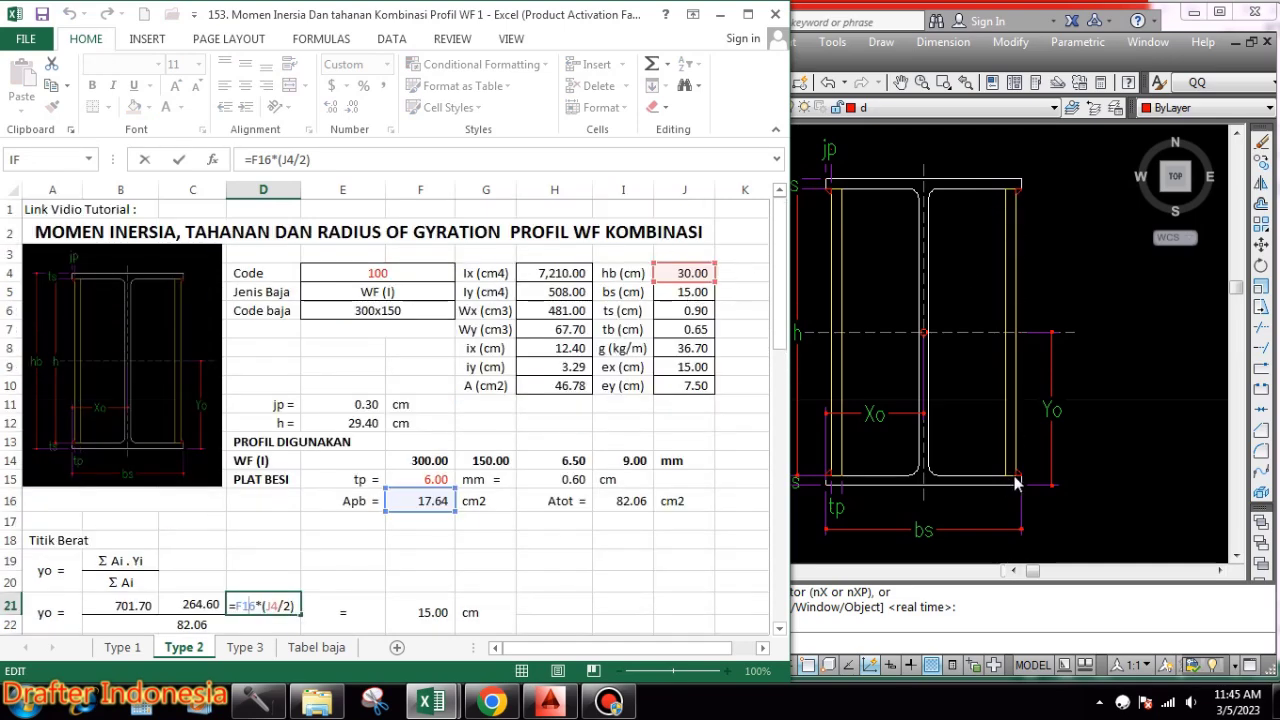
key(ctrl+Return)
scroll(242, 505, down, 2)
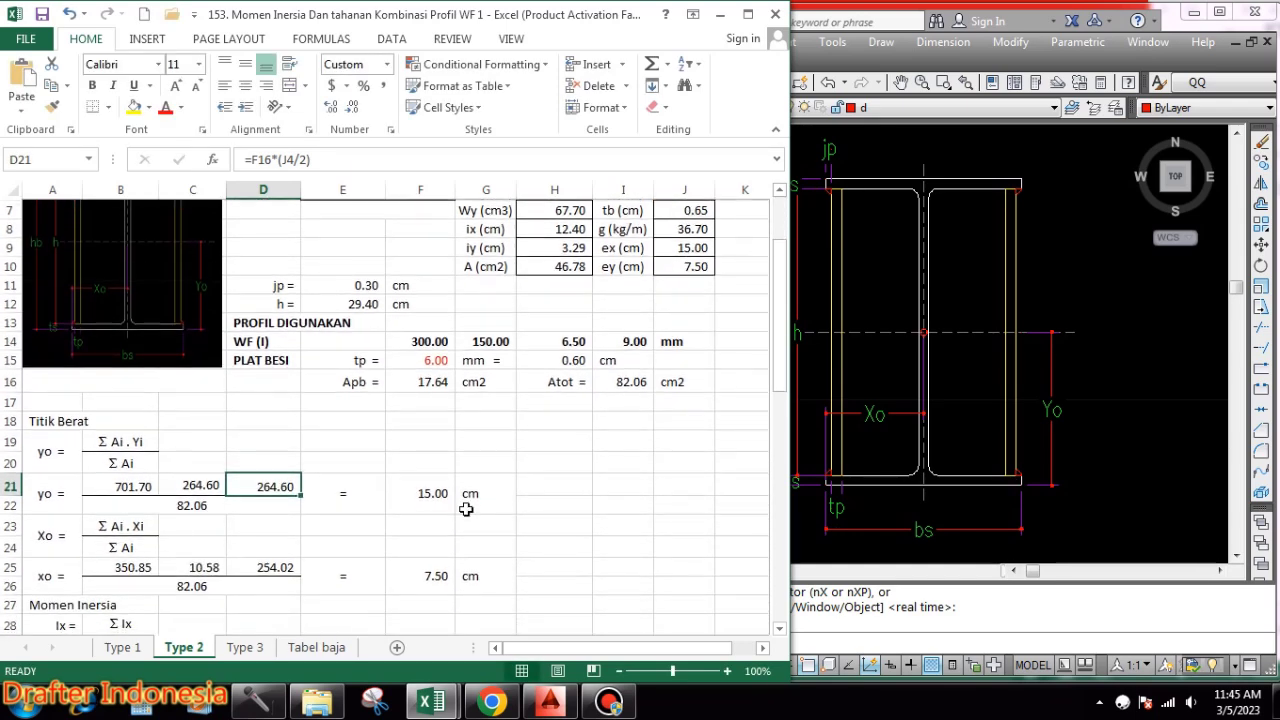
- Set the yo denominator B22 to =I16, showing total area 82.06
click(242, 505)
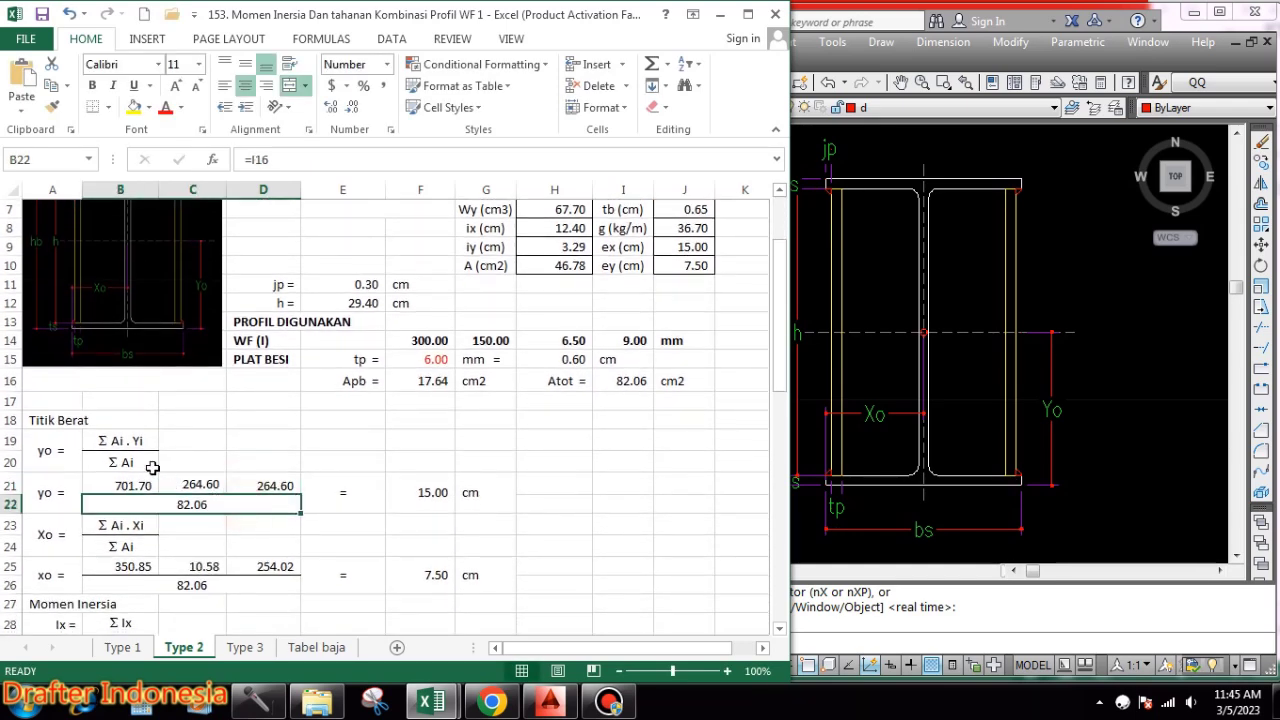
double_click(214, 505)
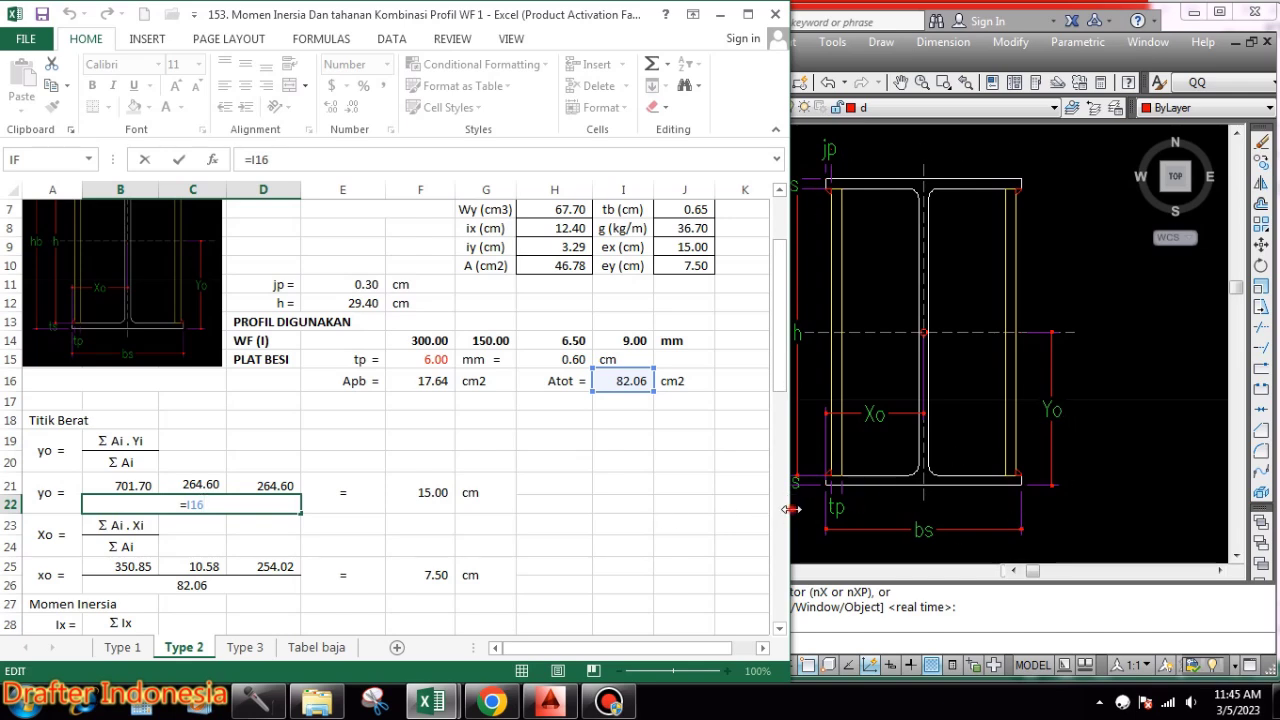
drag(790, 510, 754, 510)
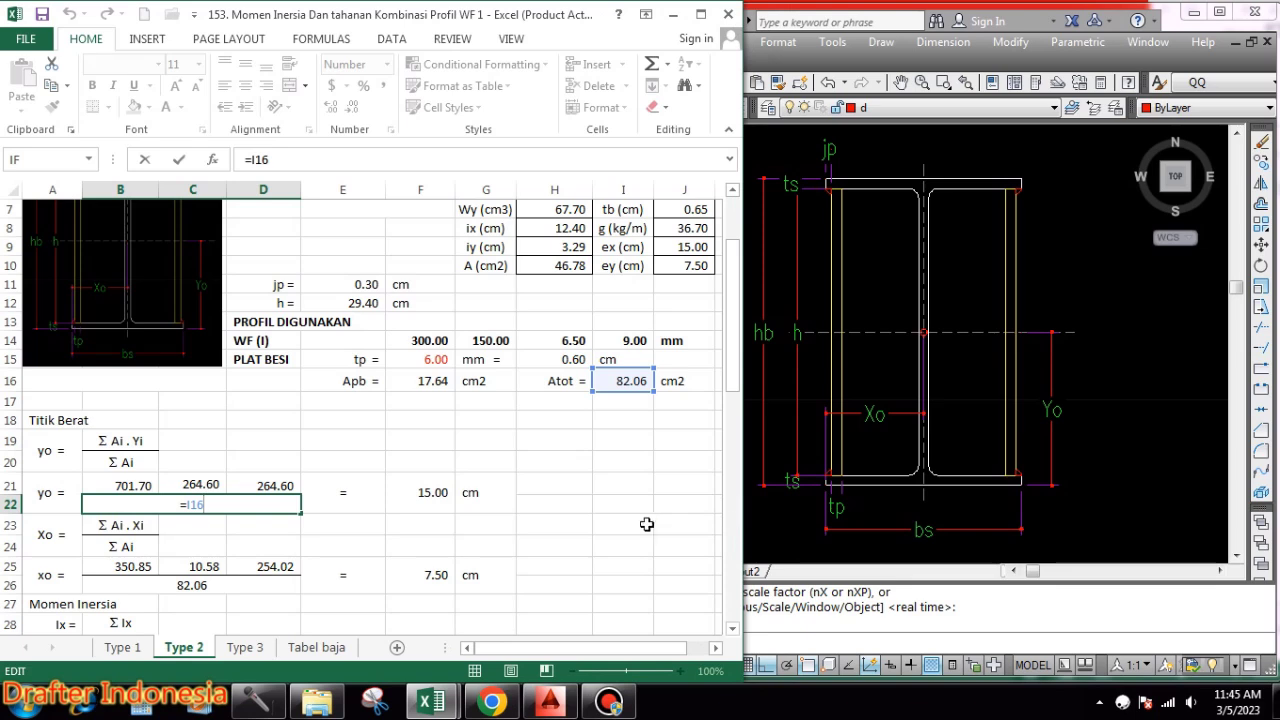
key(Return)
click(640, 522)
- Confirm yo = (B21+C21+D21)/B22 in F21, giving 15.00 cm
double_click(428, 492)
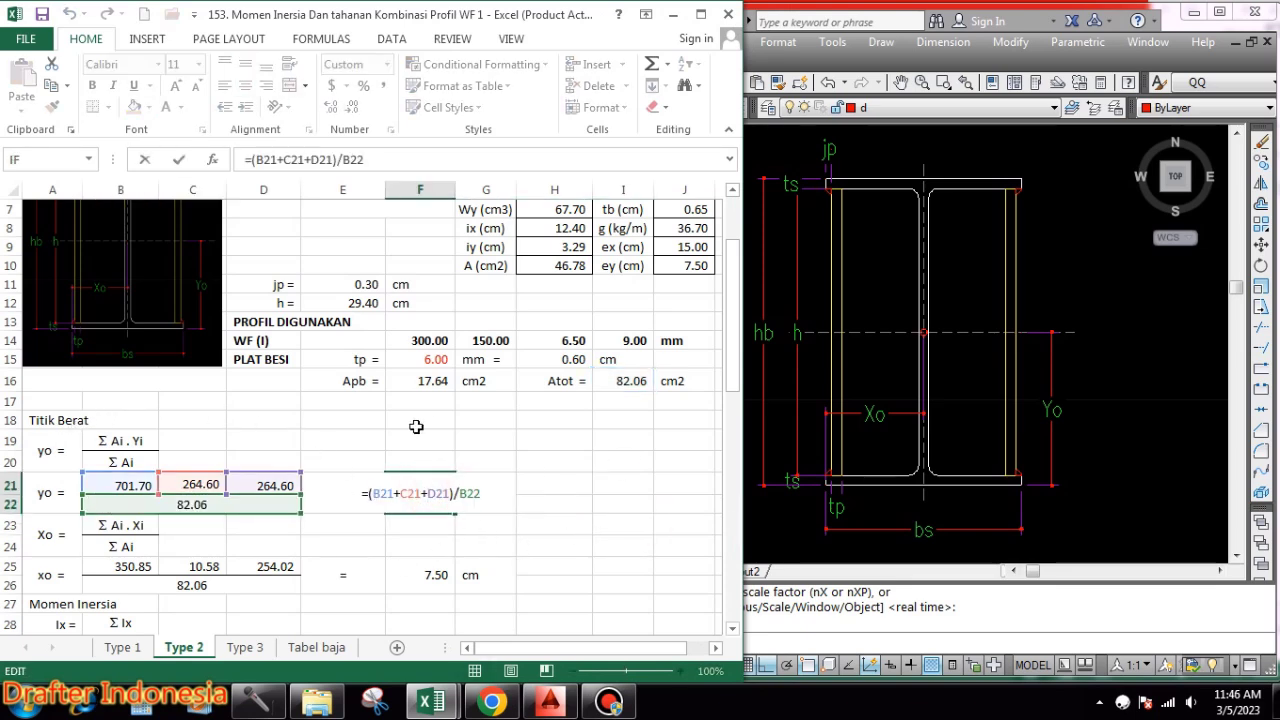
key(Escape)
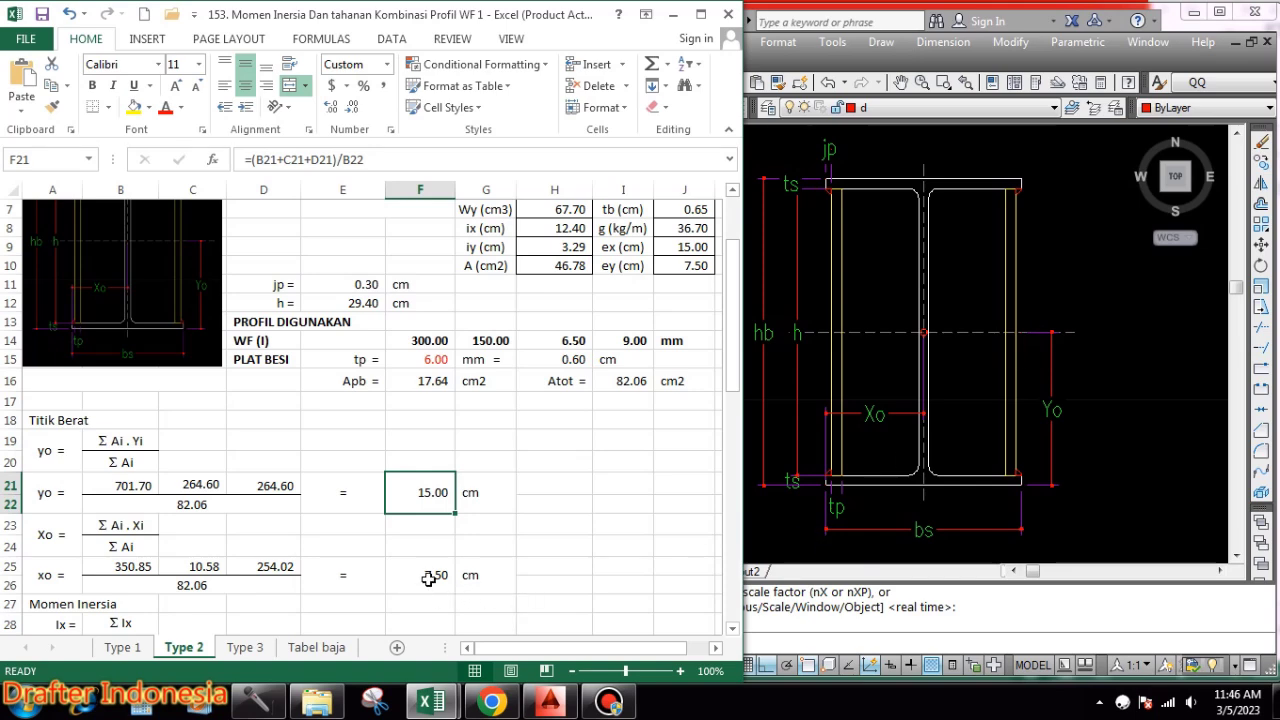
scroll(560, 490, down, 1)
scroll(568, 490, down, 1)
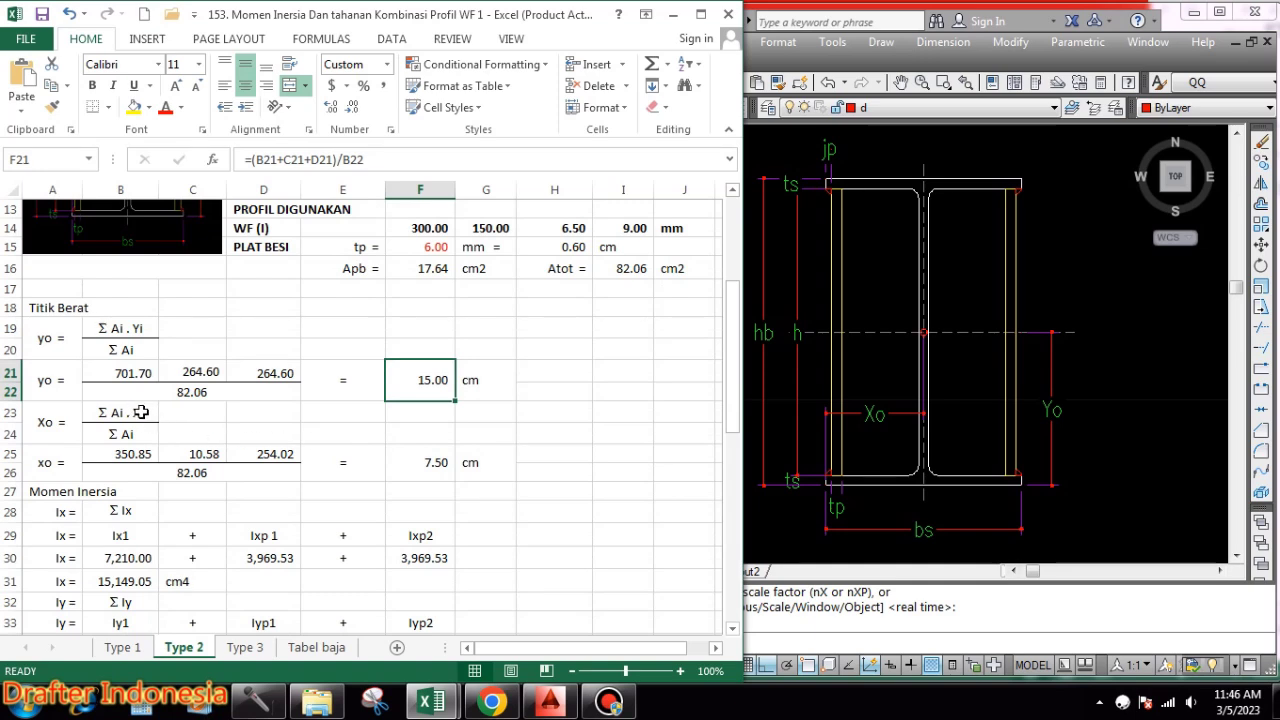
click(142, 412)
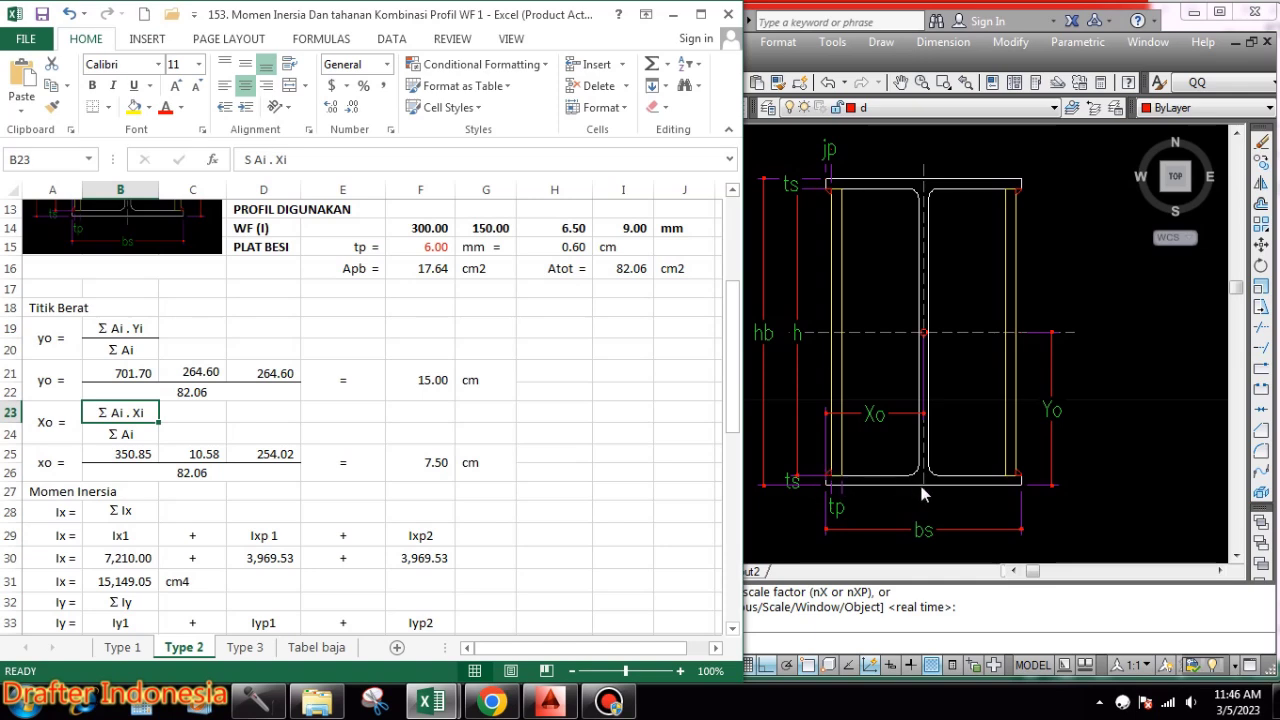
- Edit the Σ Ai label and enter =H10*(J5/2) in B25 for 350.85
click(314, 533)
double_click(120, 432)
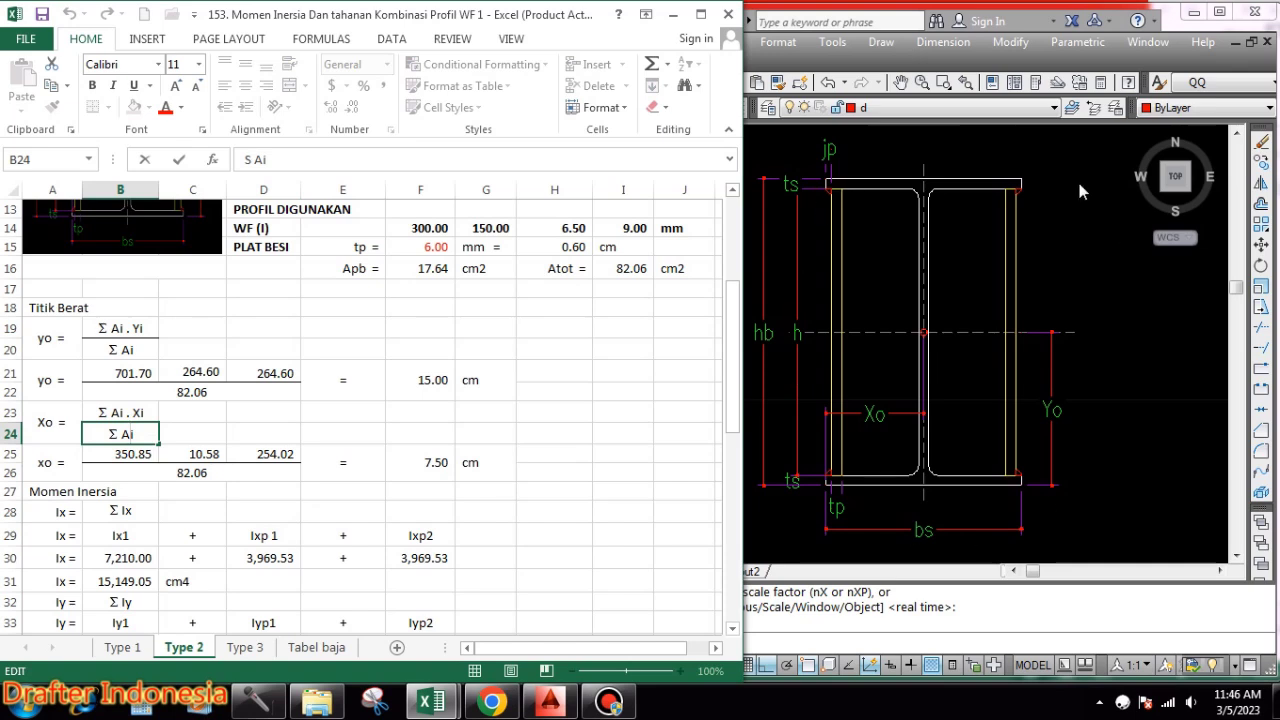
double_click(132, 454)
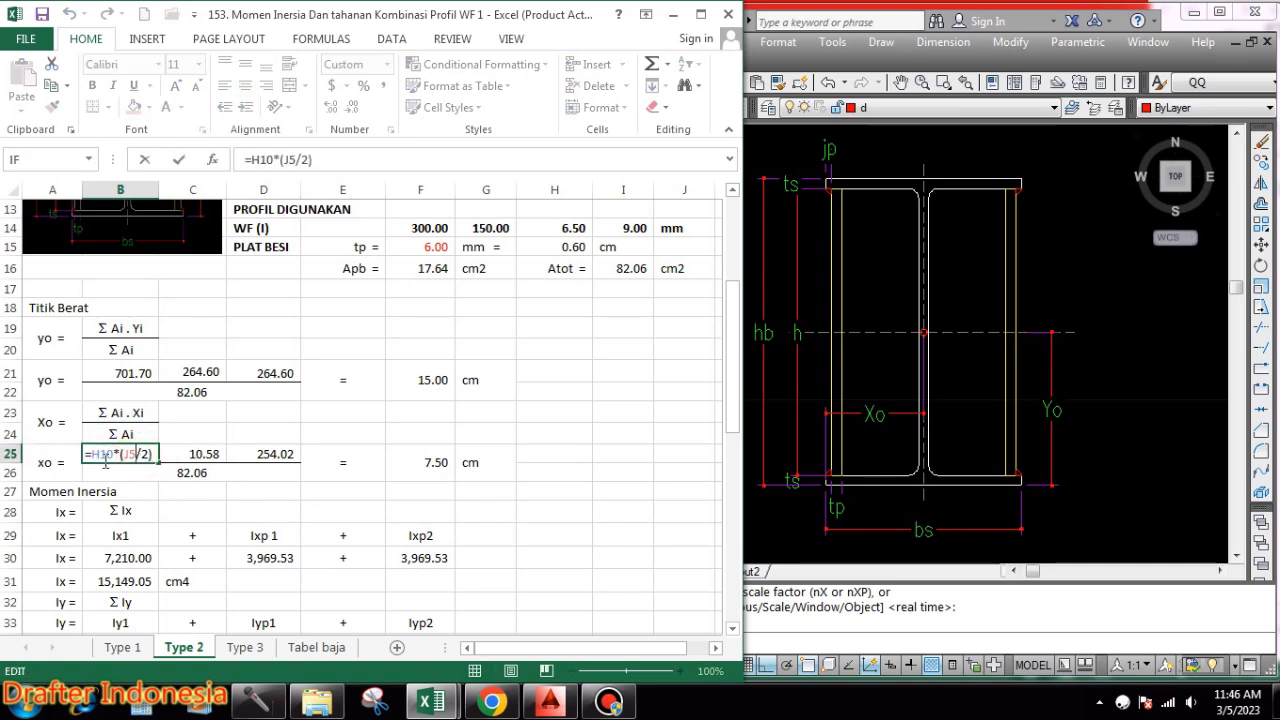
scroll(256, 494, up, 4)
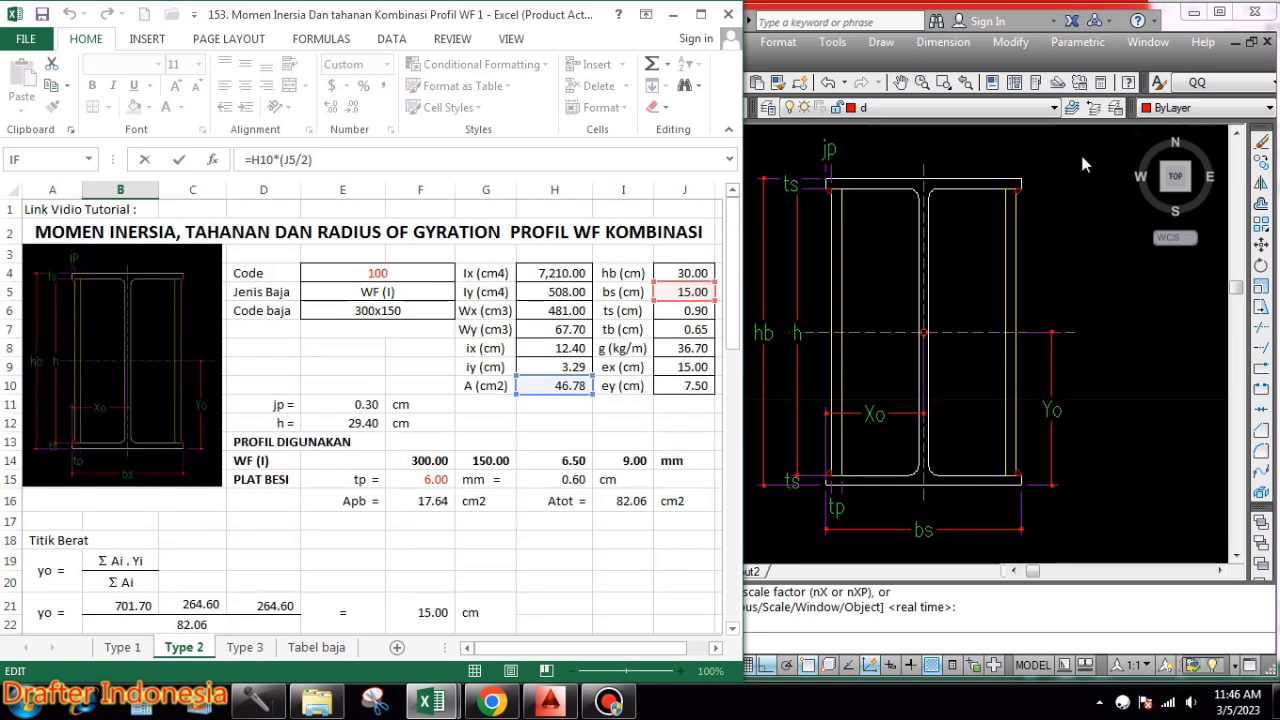
scroll(380, 471, down, 4)
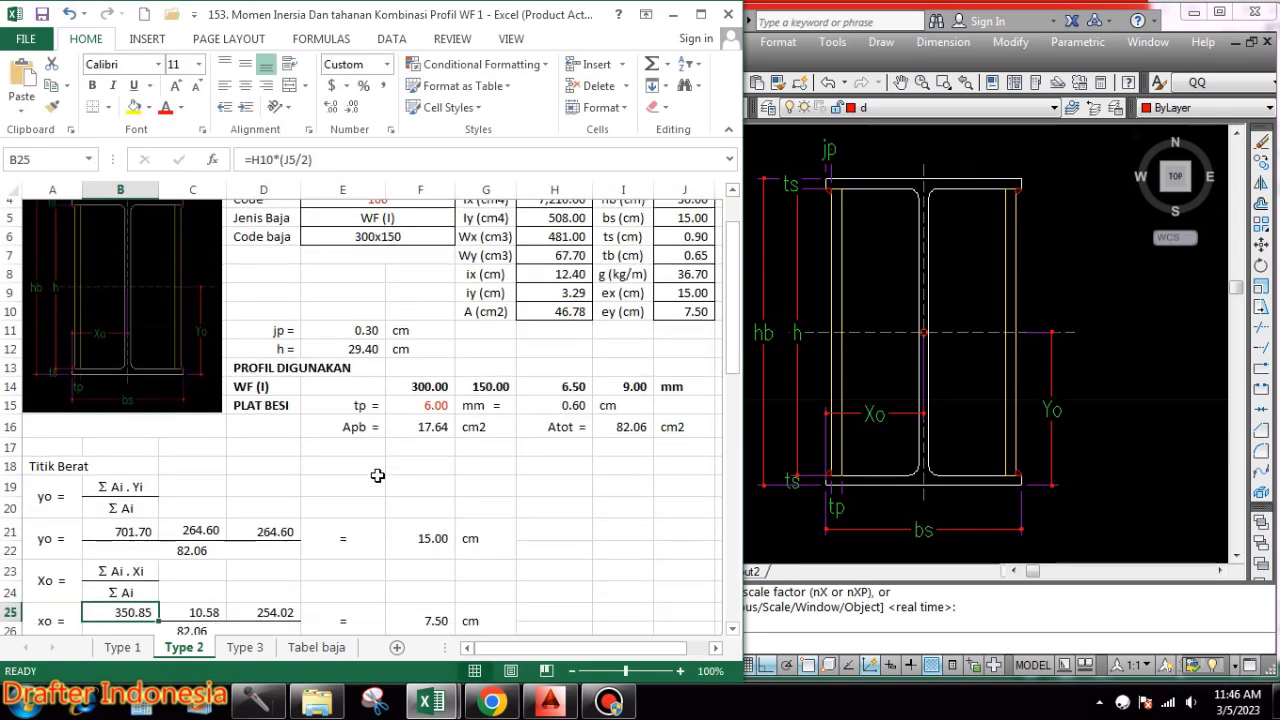
- Enter the plate terms in C25 (10.58) and D25 (254.02)
double_click(200, 455)
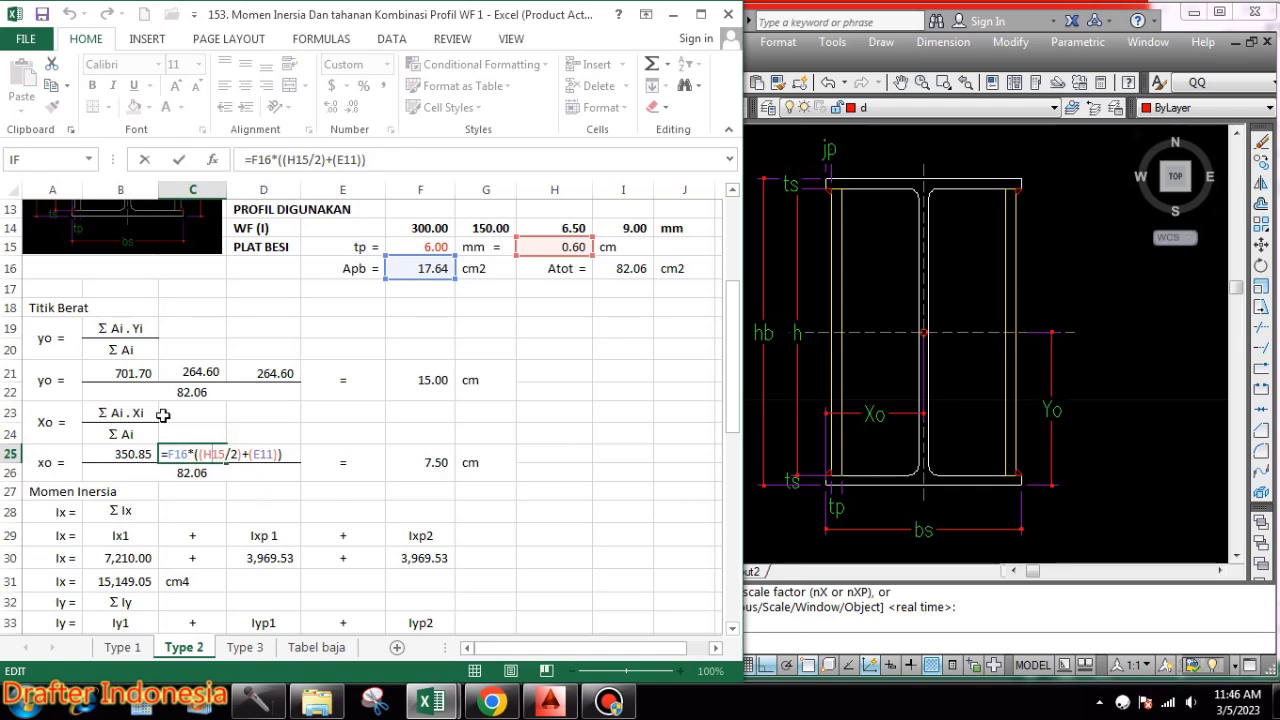
scroll(423, 459, up, 2)
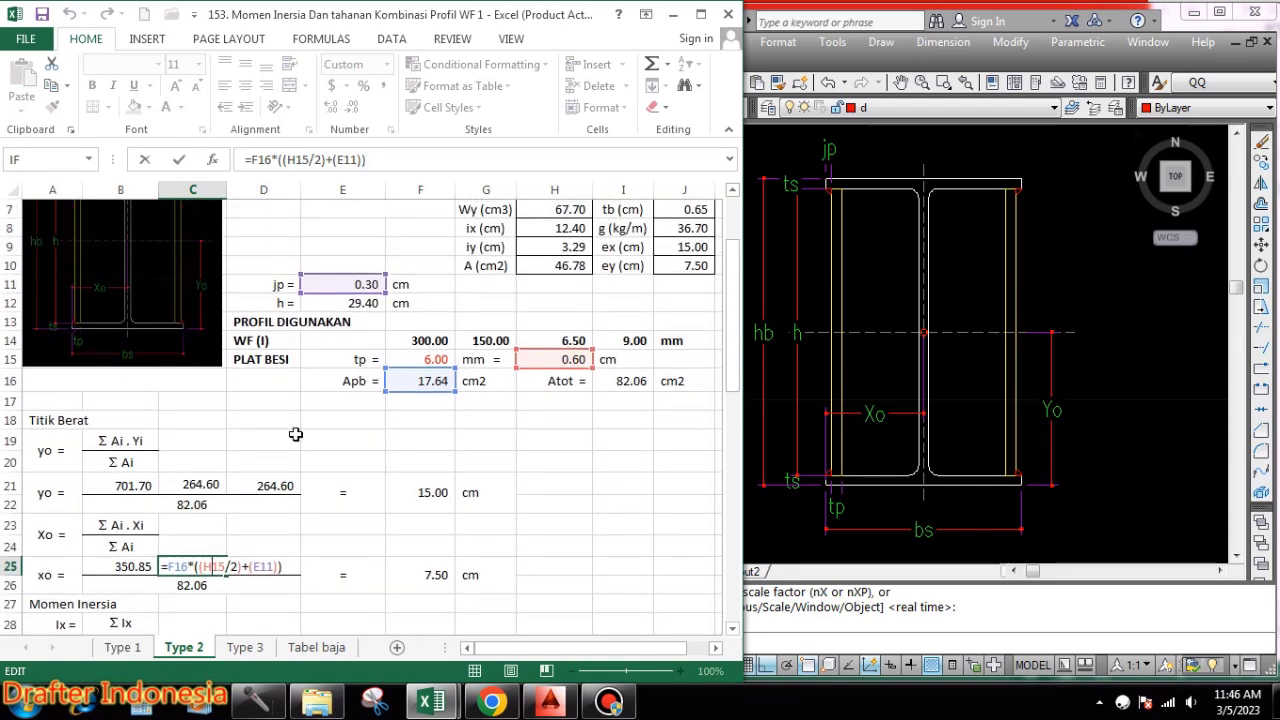
key(Return)
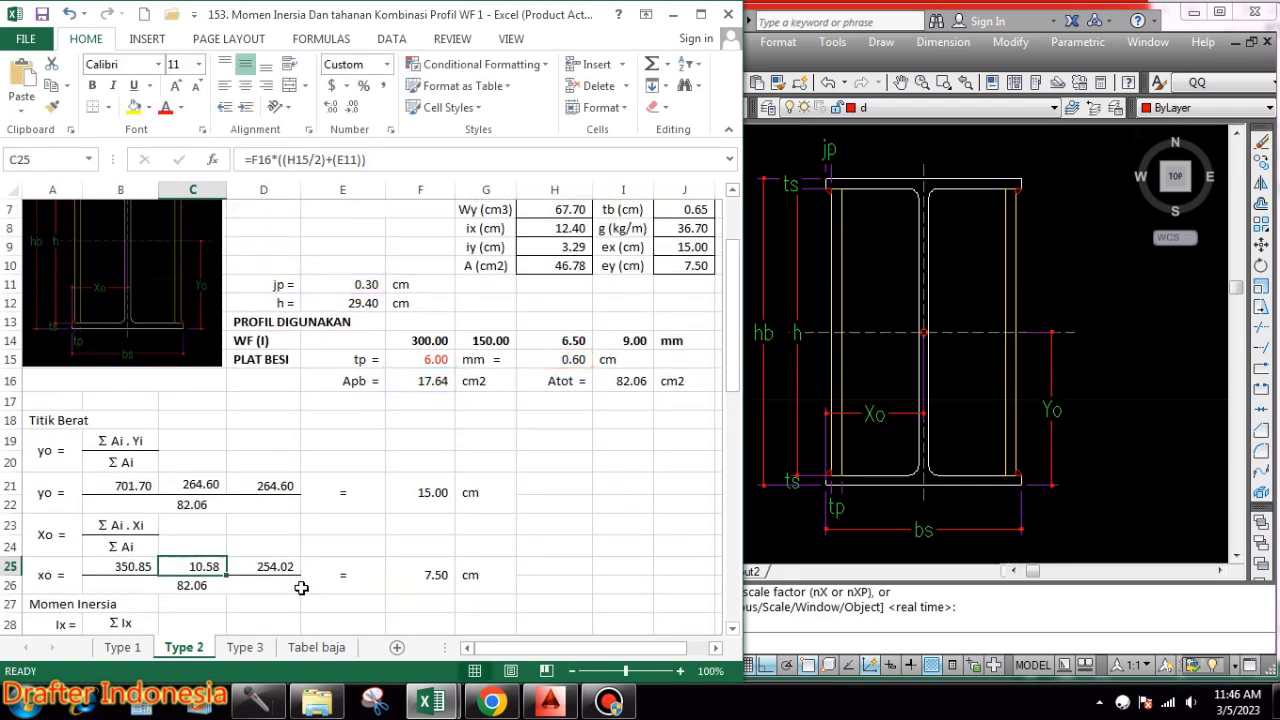
click(275, 566)
double_click(272, 560)
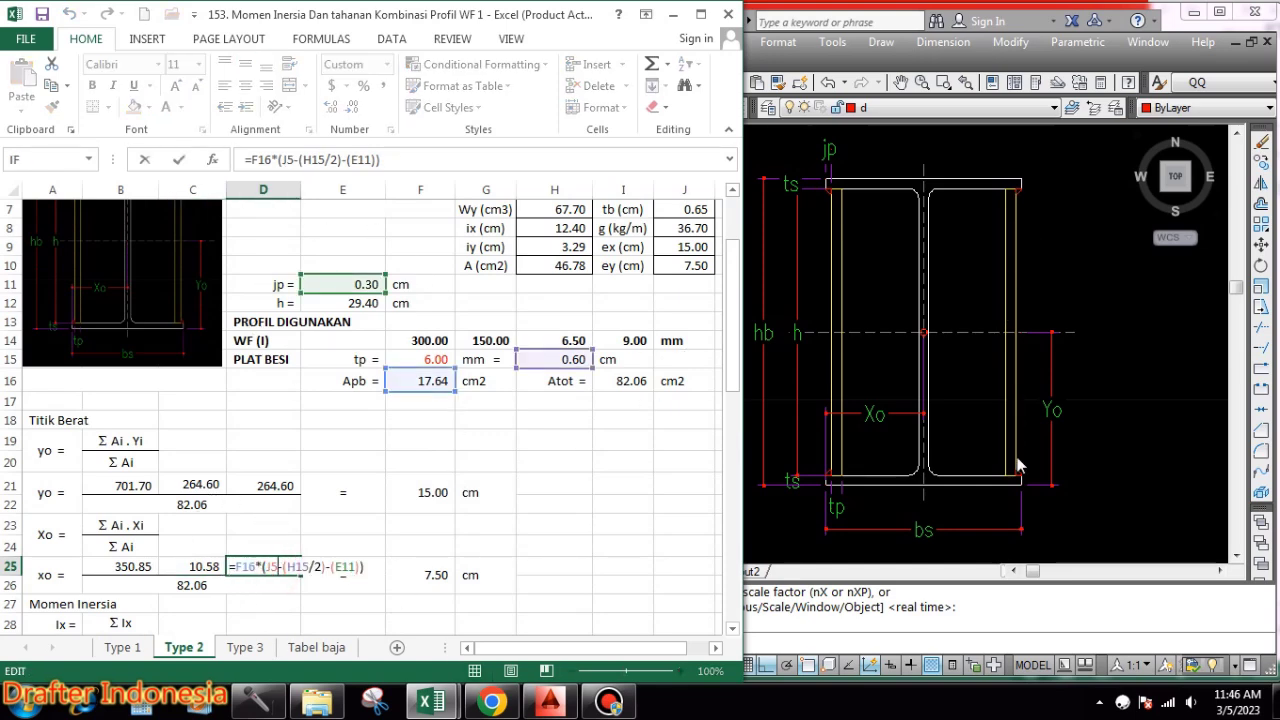
key(ctrl+Return)
- Set B26 to =I16 (82.06) and F25 to =(B25+C25+D25)/B26, giving xo 7.50 cm
scroll(530, 490, down, 1)
scroll(530, 490, down, 1)
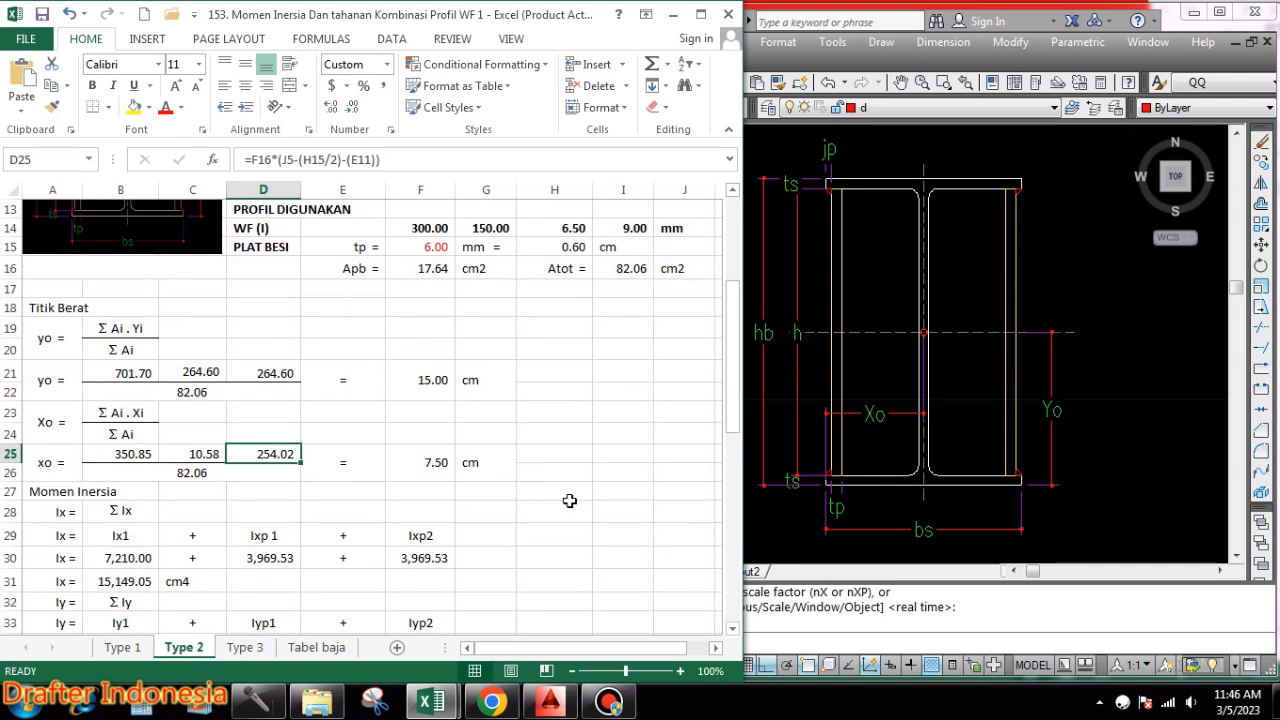
double_click(185, 471)
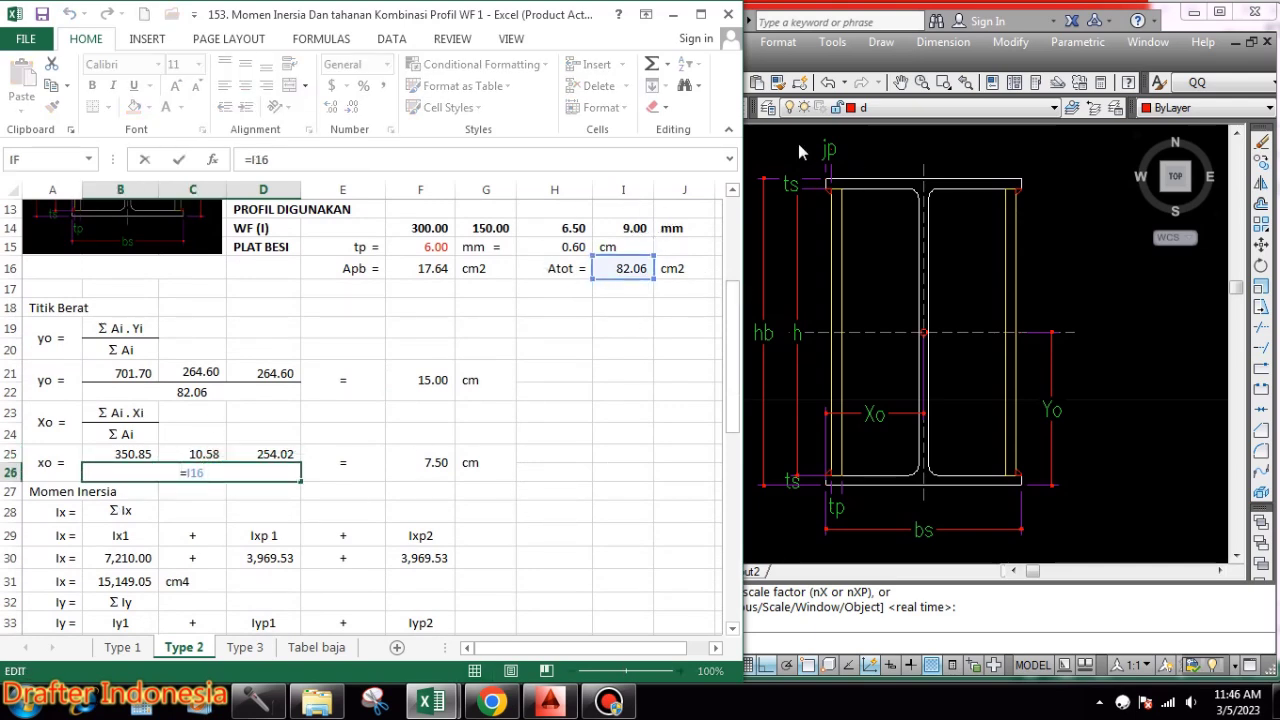
key(ctrl+Return)
click(543, 535)
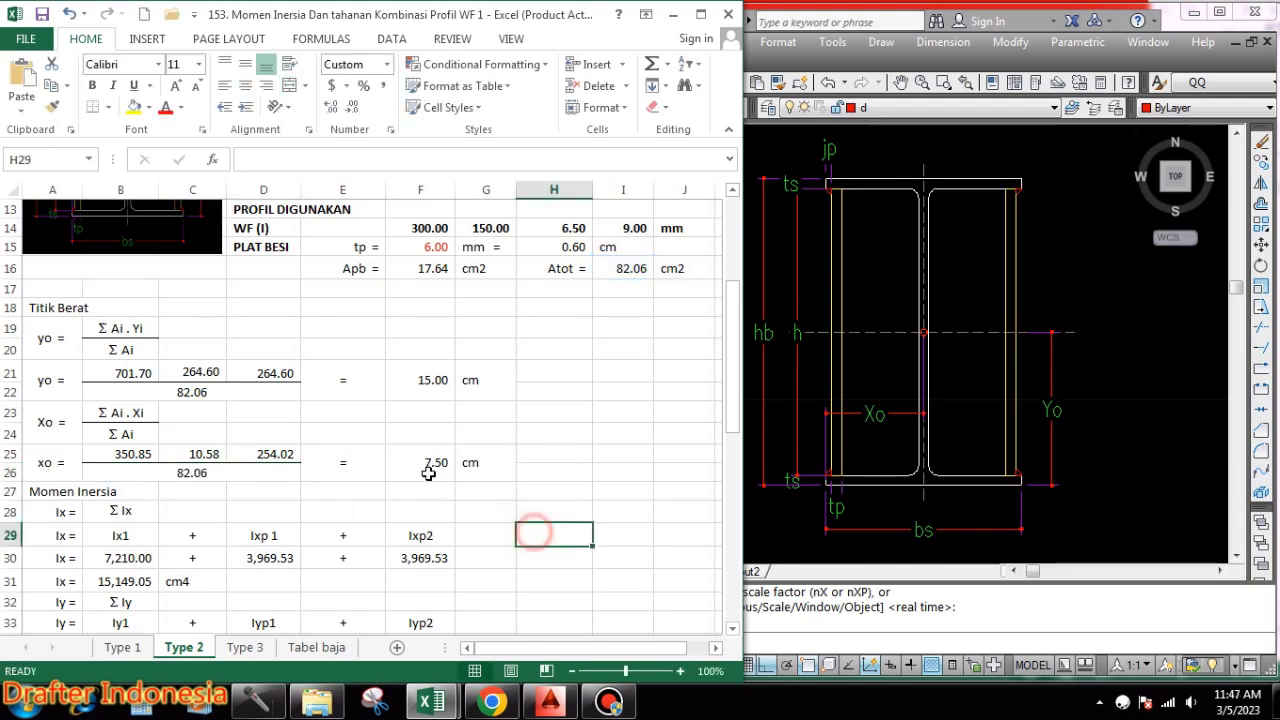
double_click(429, 463)
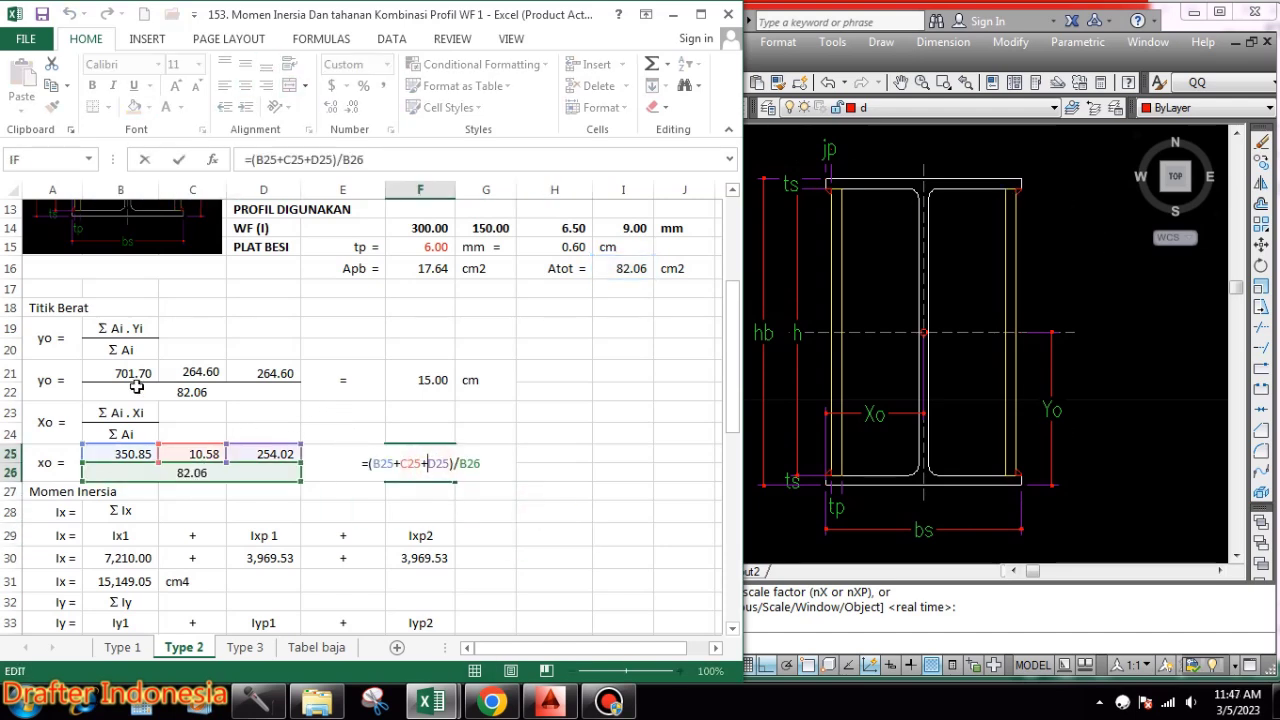
key(ctrl+Return)
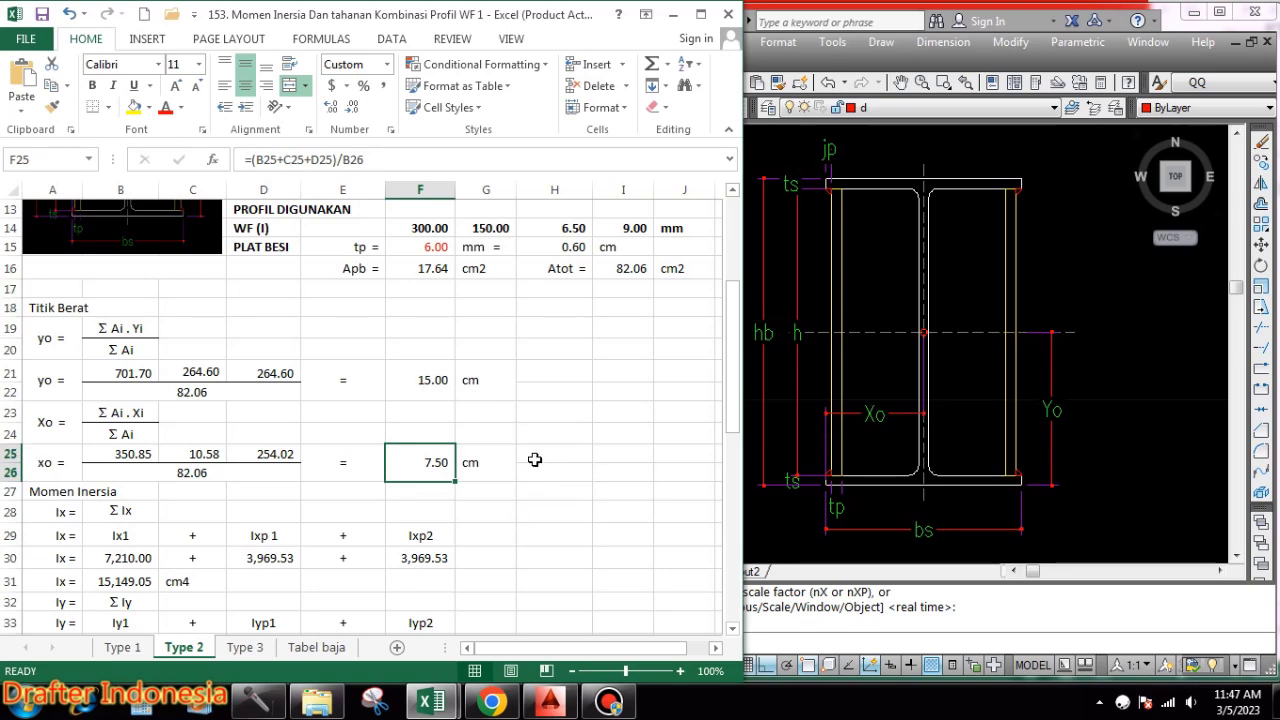
scroll(535, 459, down, 1)
scroll(532, 462, down, 1)
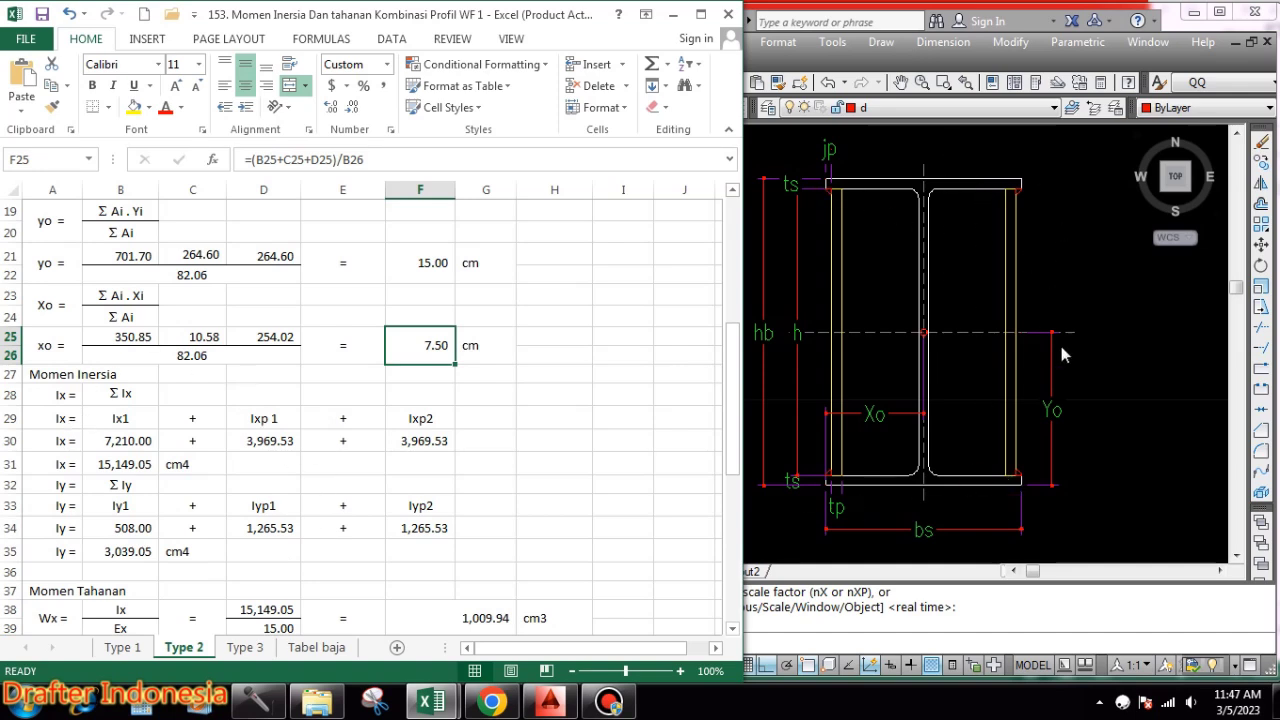
click(531, 484)
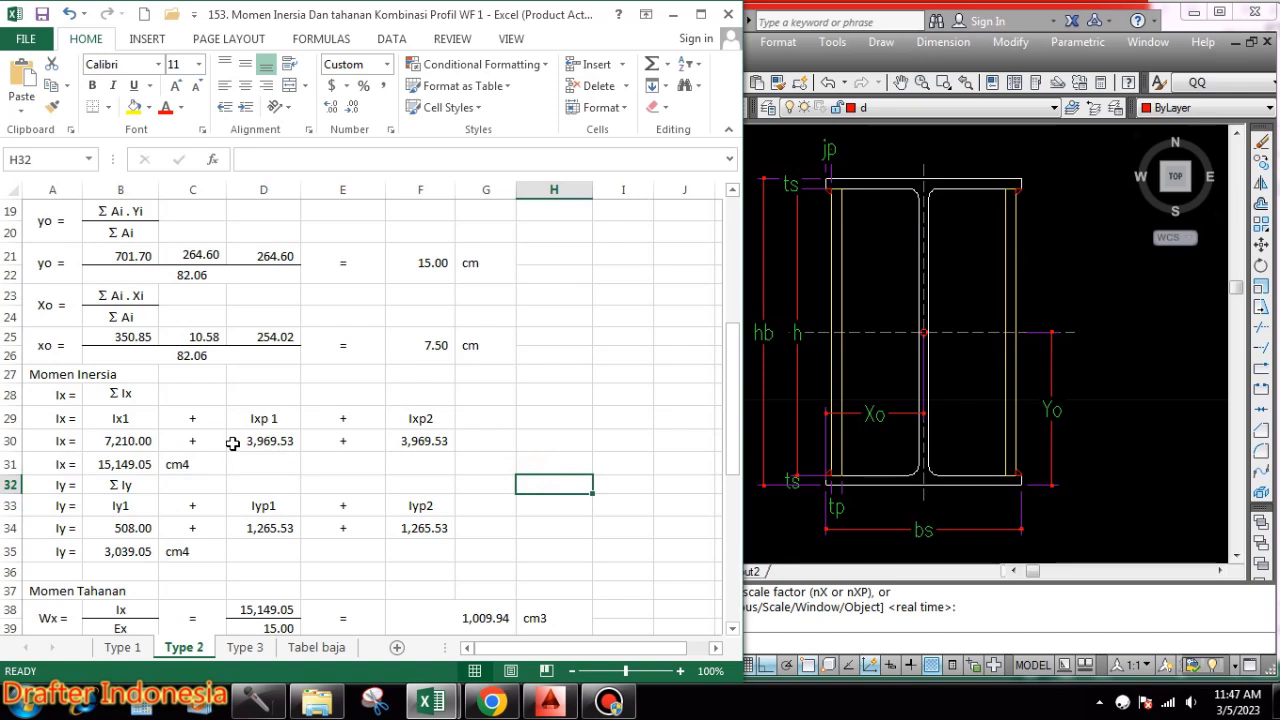
click(137, 418)
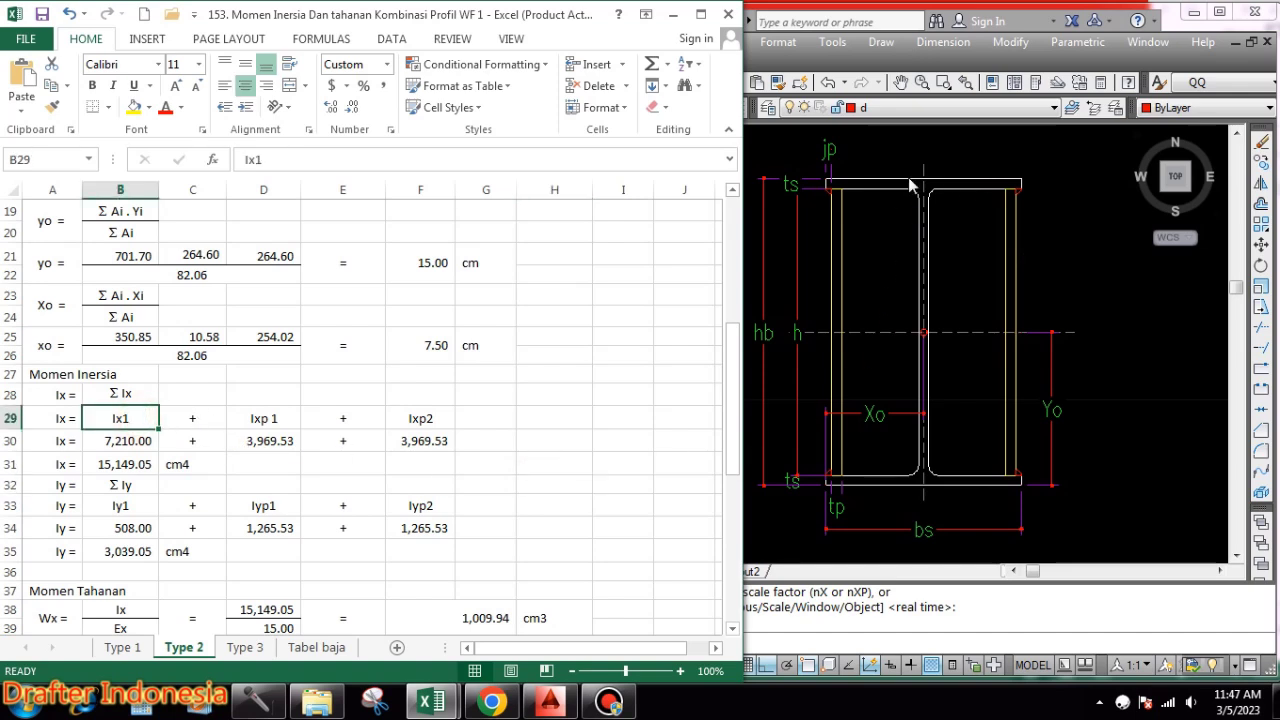
click(284, 423)
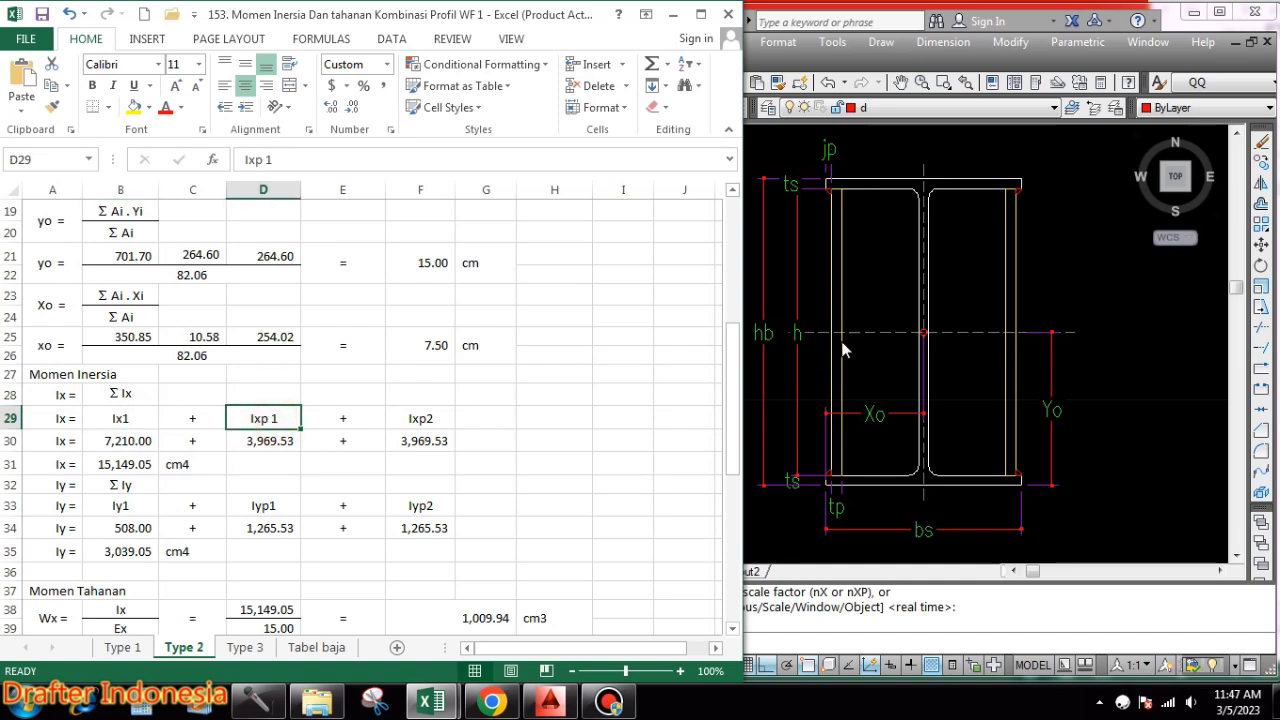
click(422, 418)
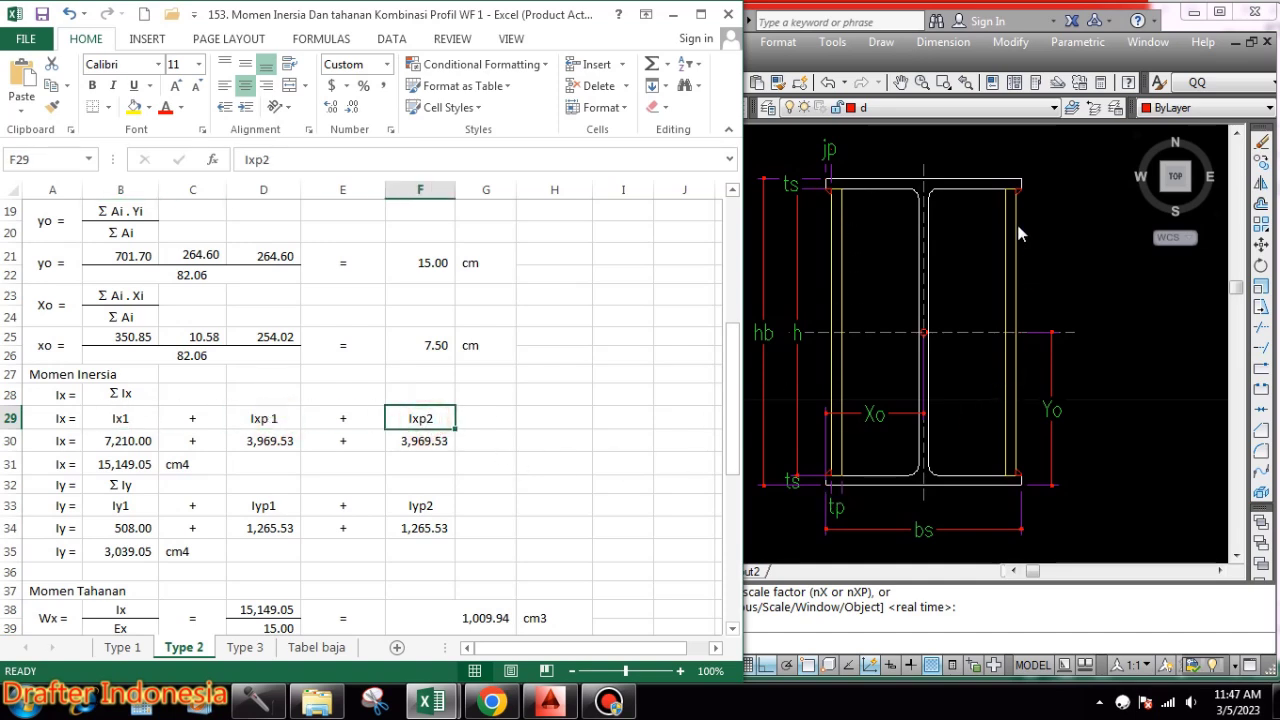
click(130, 441)
text(=H4)
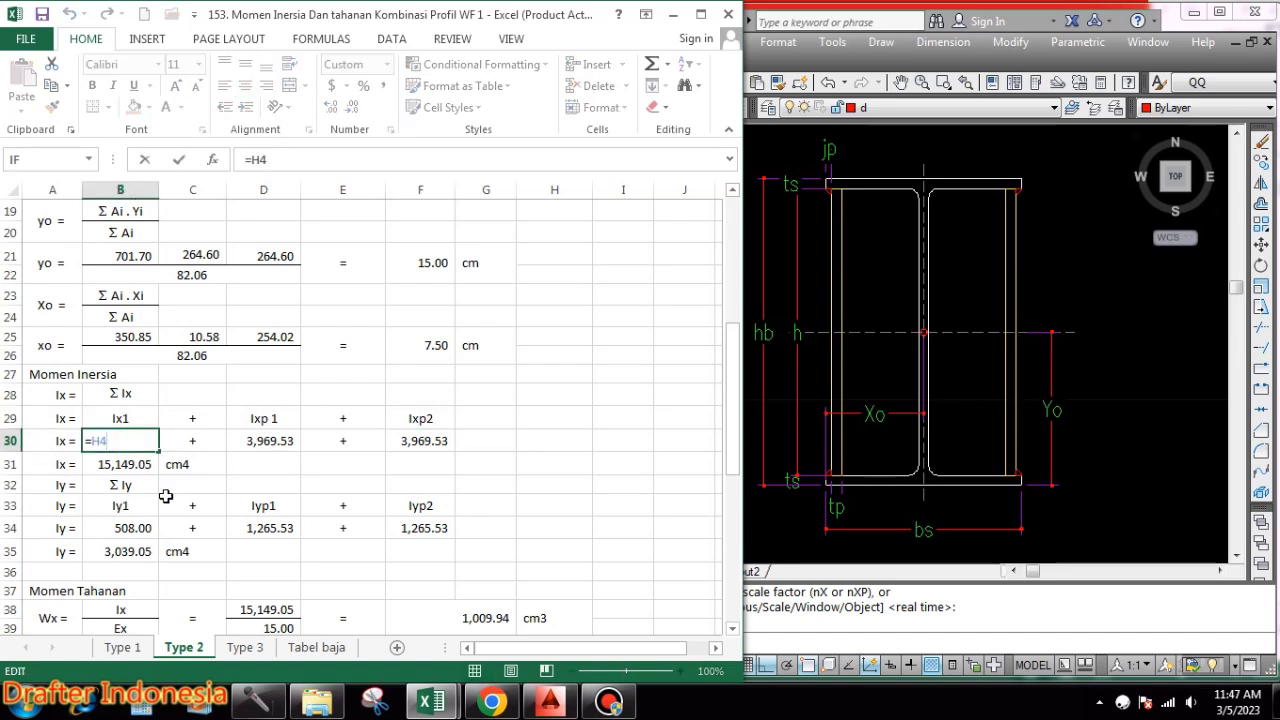
scroll(626, 294, up, 5)
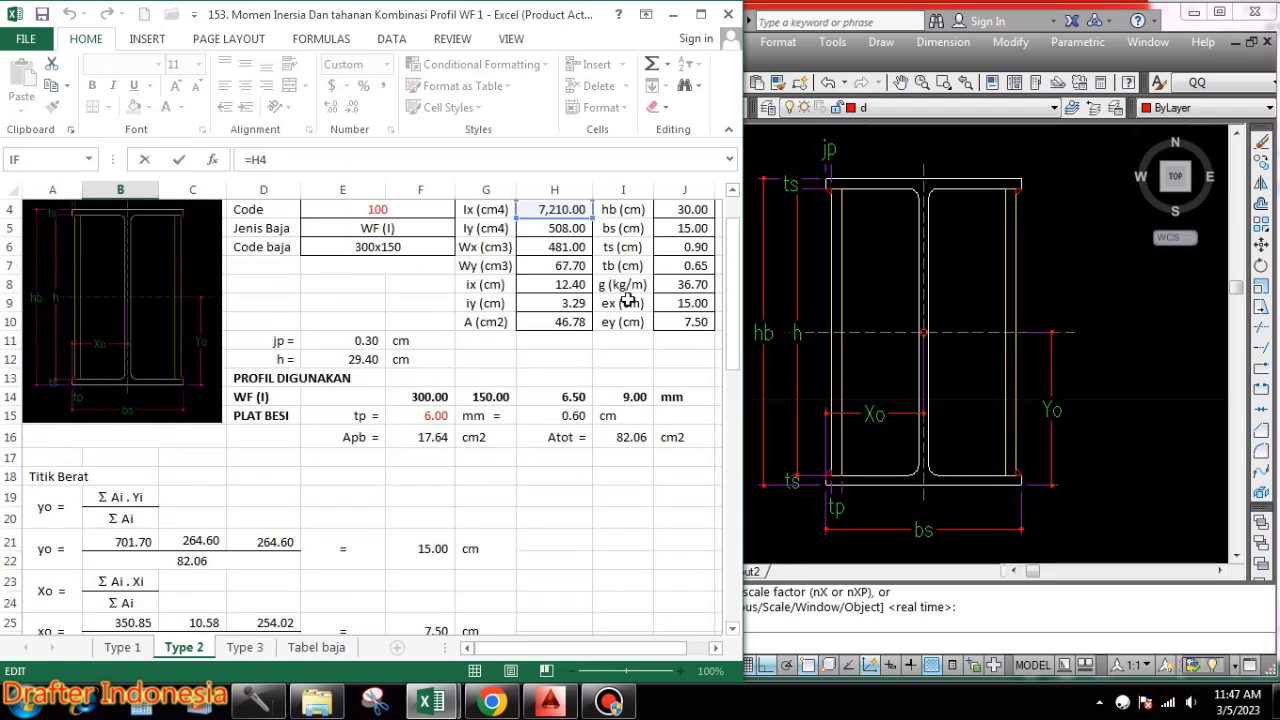
scroll(637, 251, up, 1)
scroll(611, 286, up, 1)
scroll(377, 457, down, 6)
key(Return)
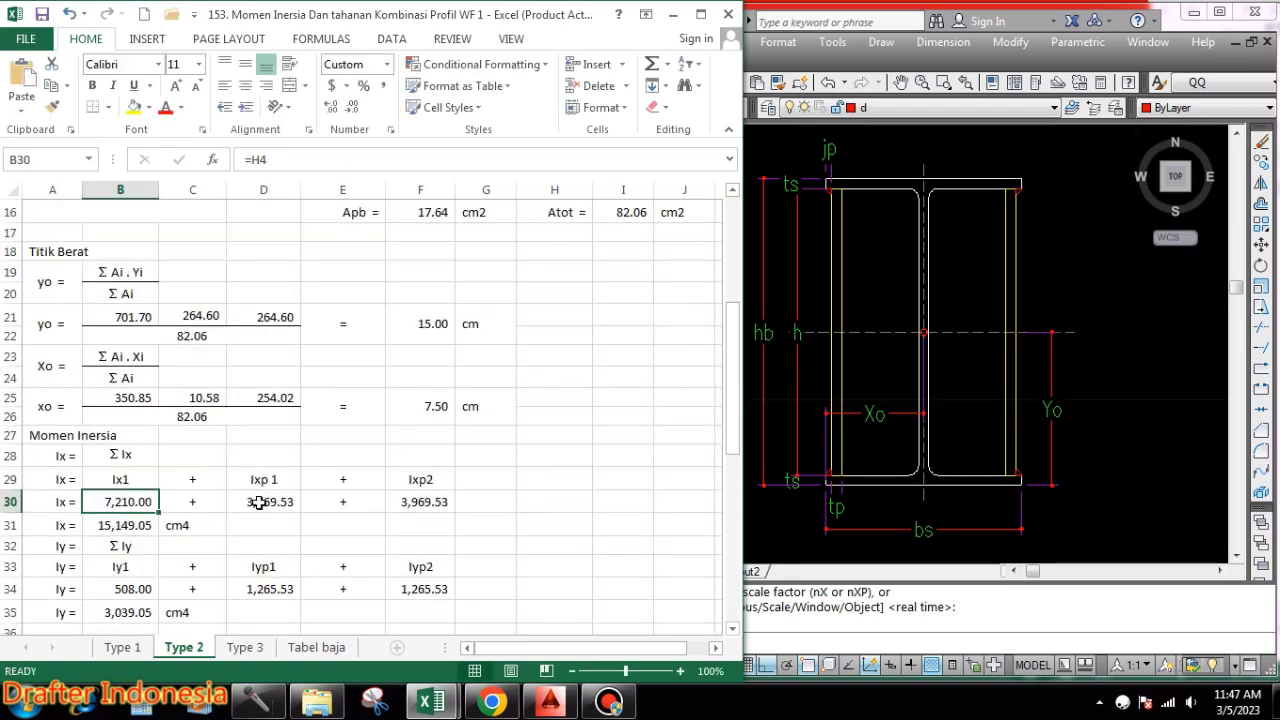
double_click(258, 500)
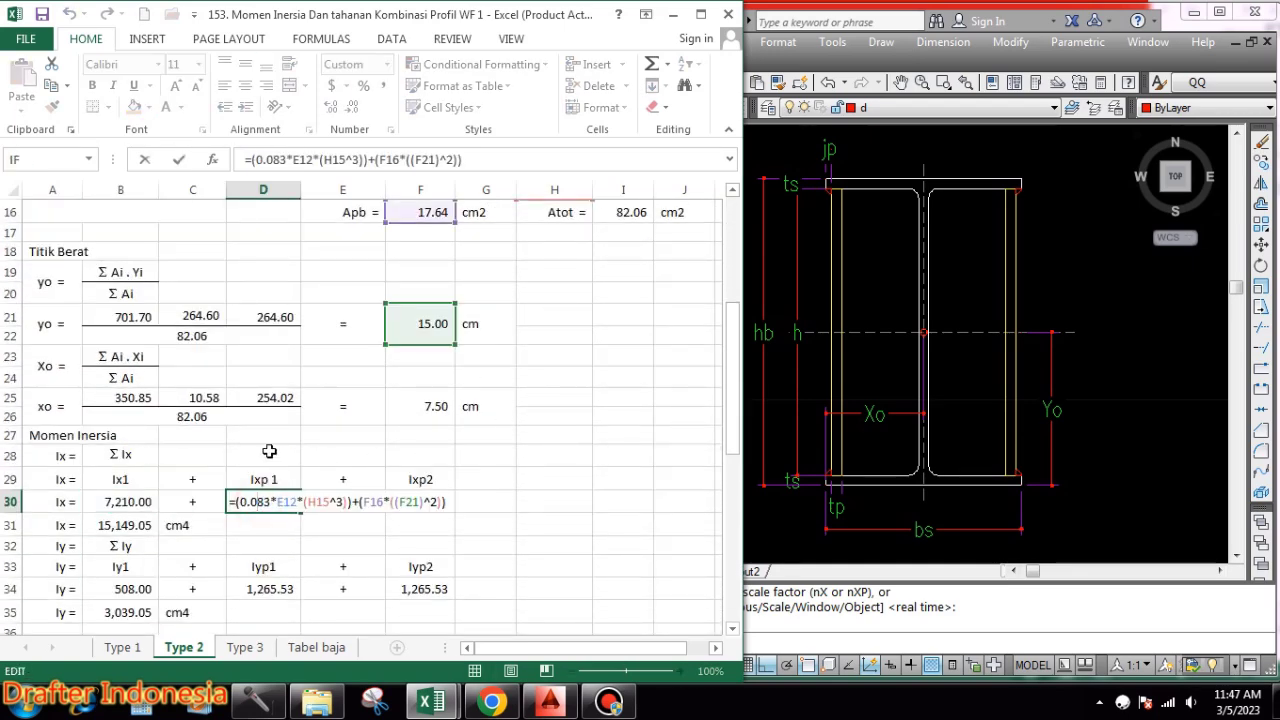
scroll(500, 368, up, 2)
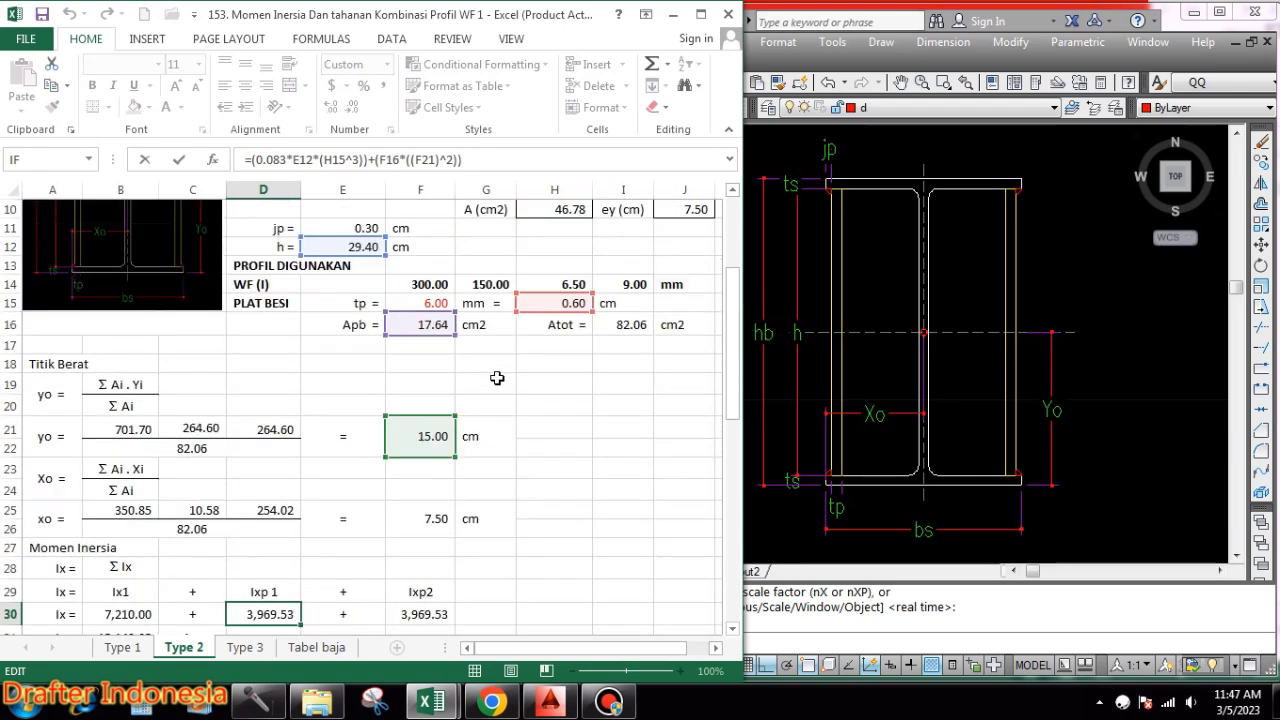
scroll(500, 368, up, 1)
scroll(588, 359, down, 4)
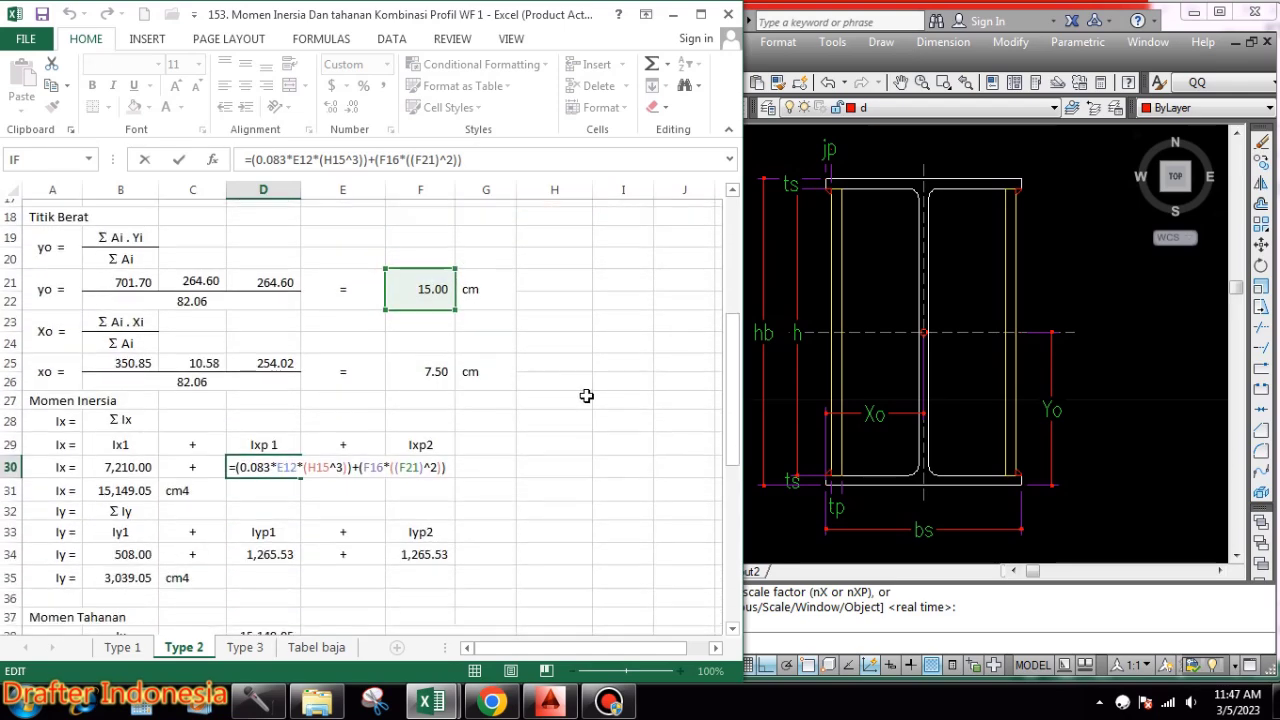
key(Return)
click(420, 441)
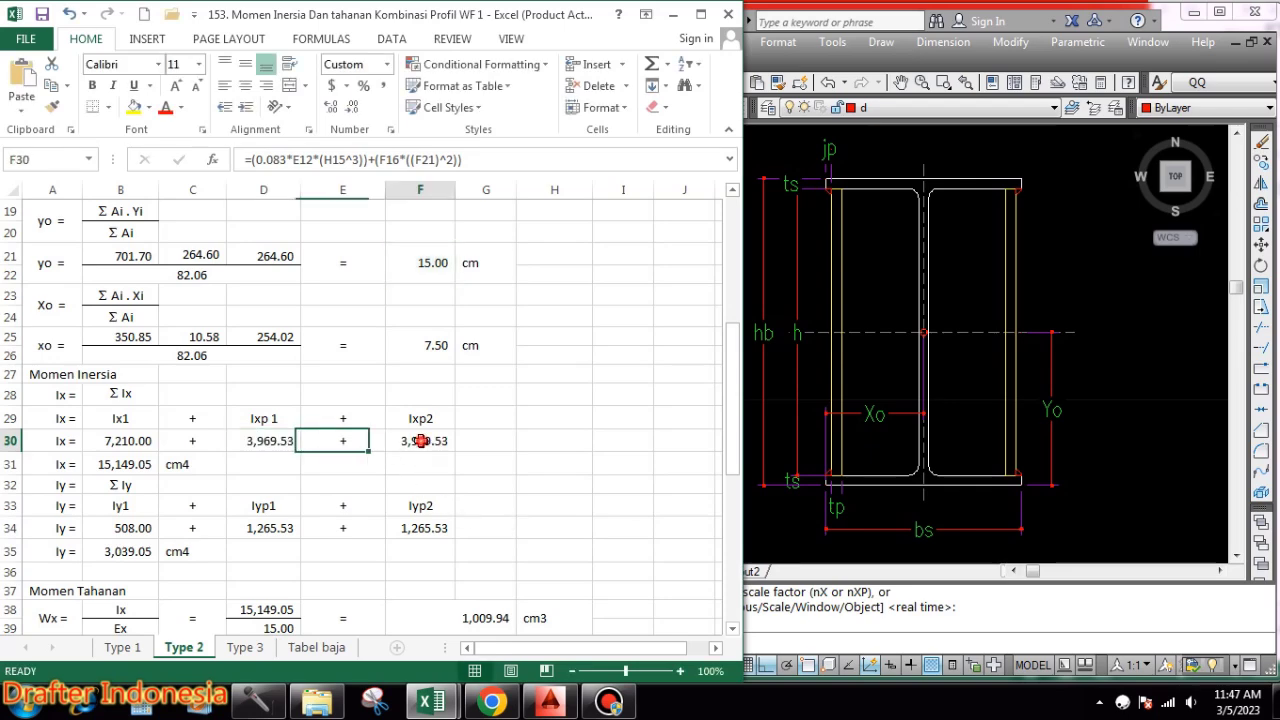
double_click(420, 441)
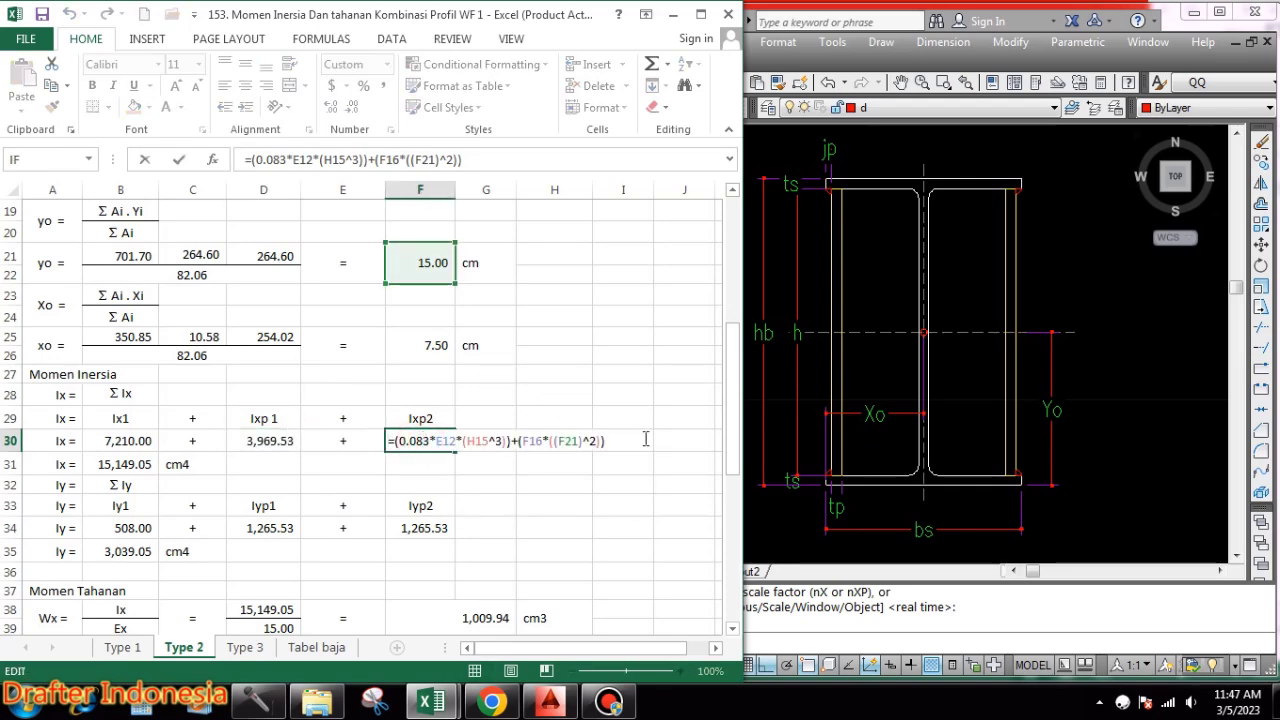
scroll(645, 430, up, 4)
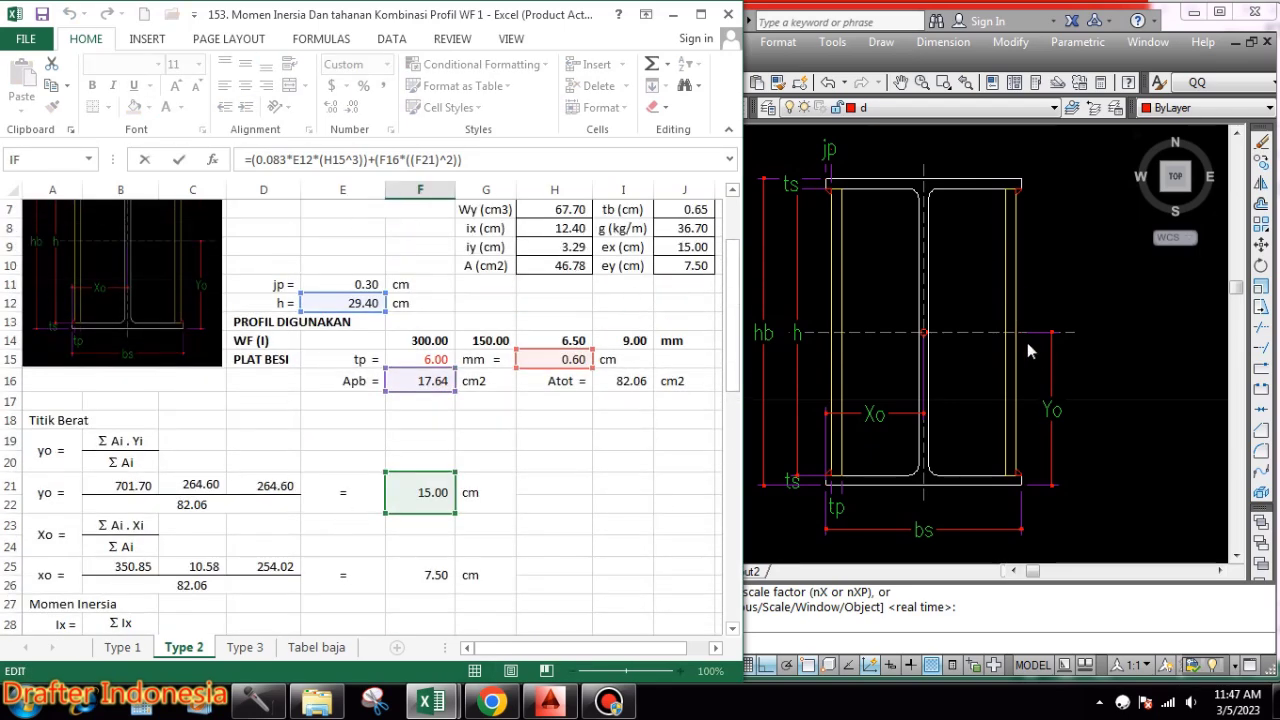
scroll(458, 396, down, 4)
scroll(500, 400, down, 1)
key(Escape)
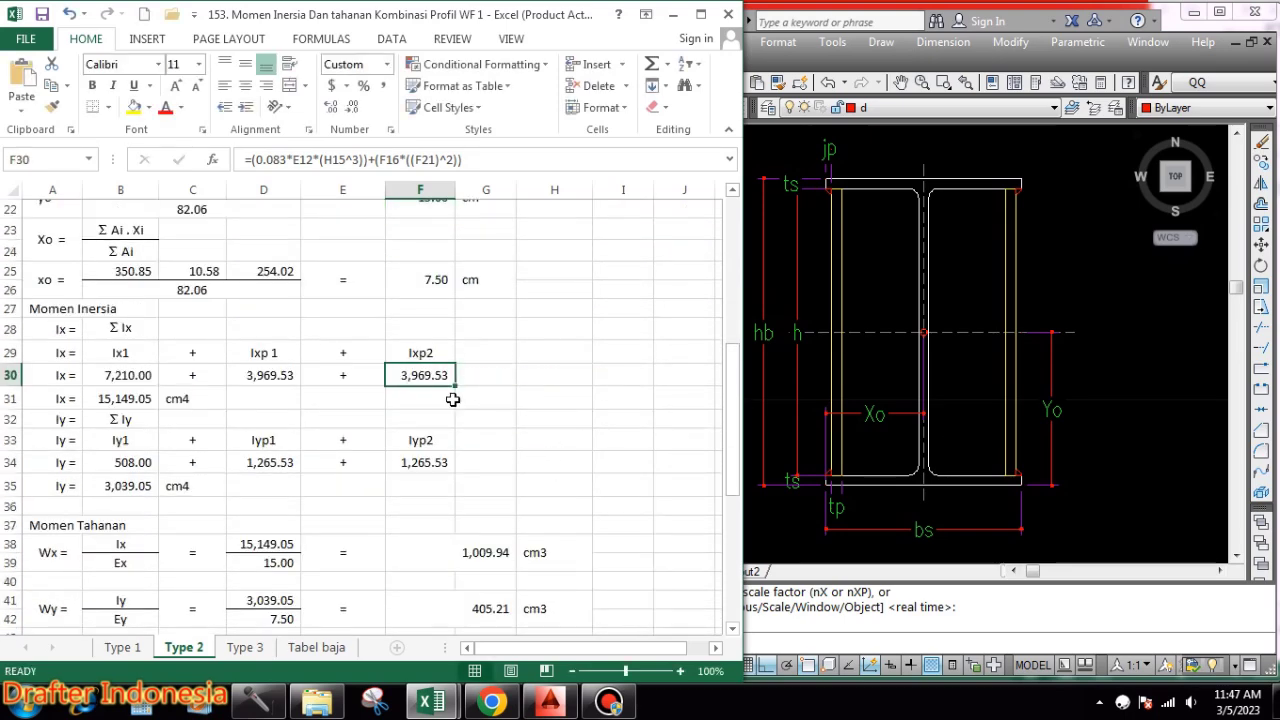
click(160, 397)
double_click(160, 397)
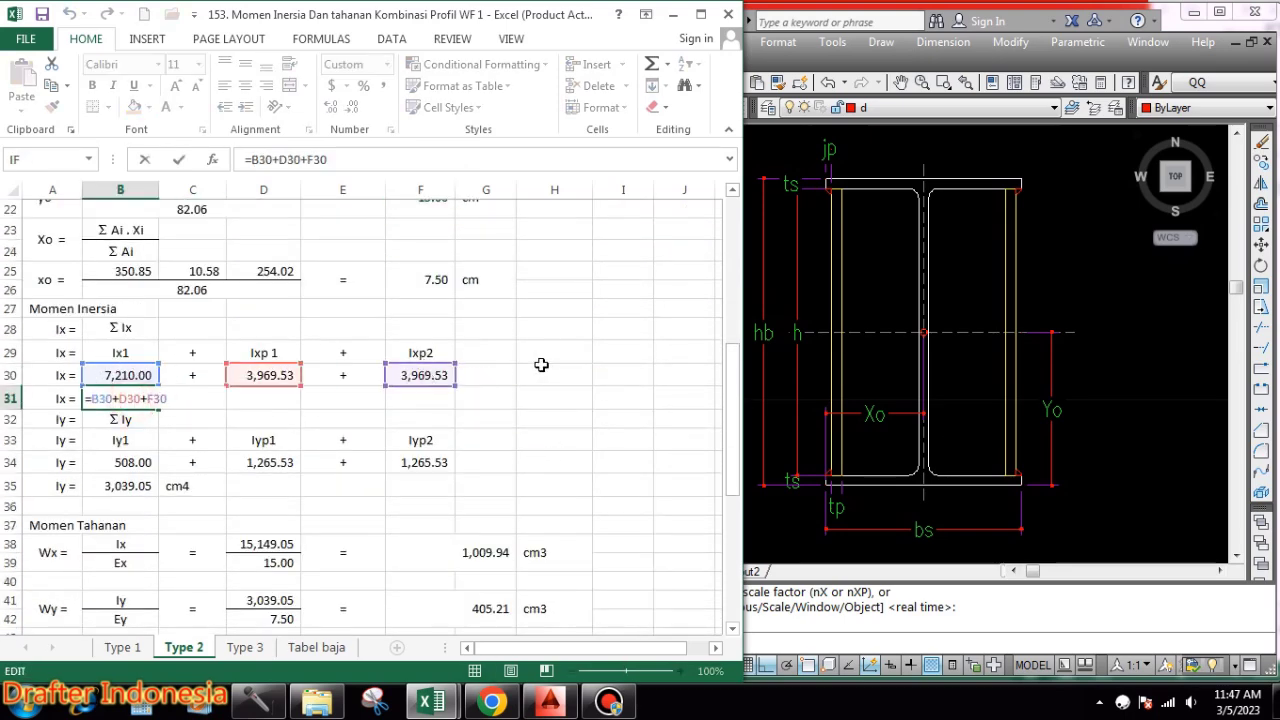
key(Escape)
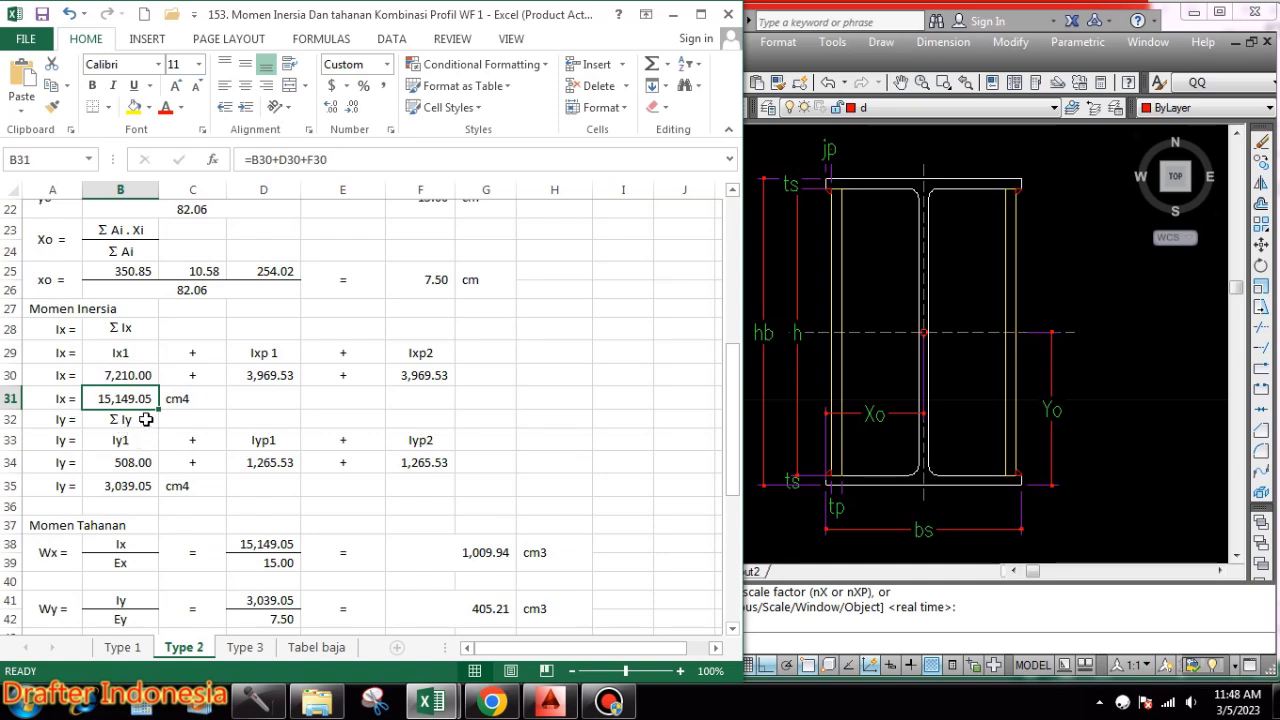
click(146, 420)
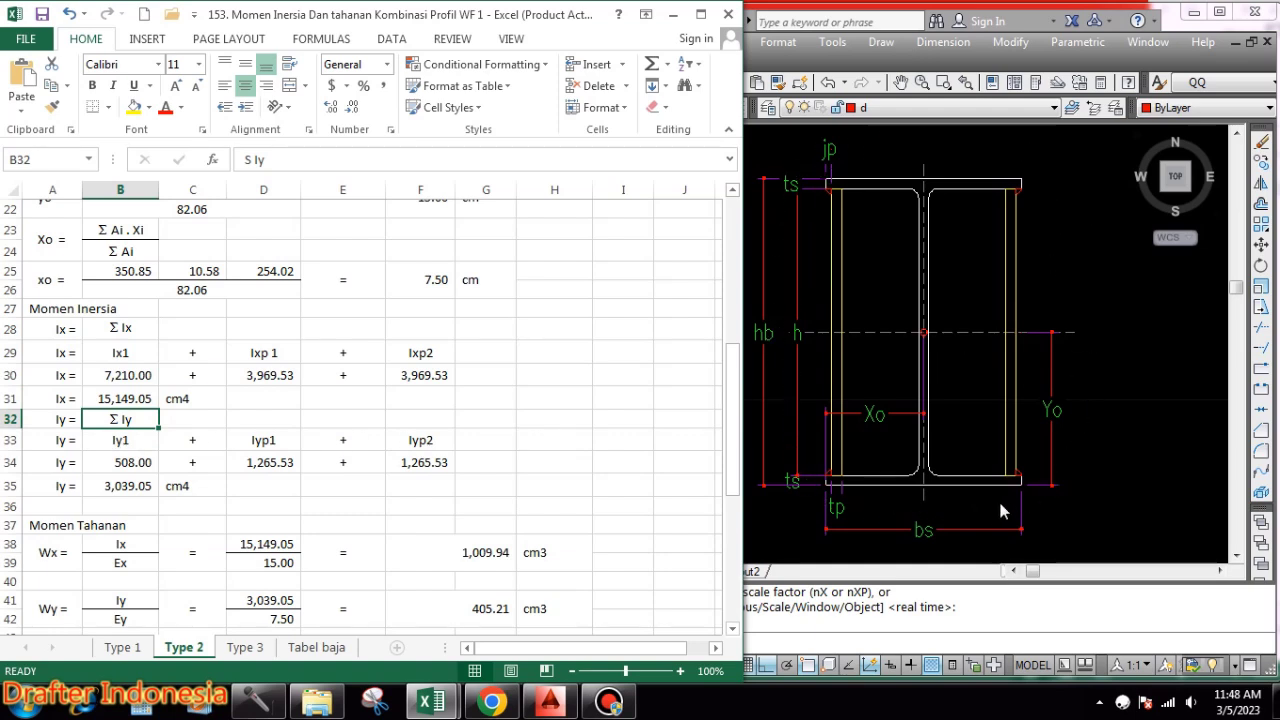
click(136, 438)
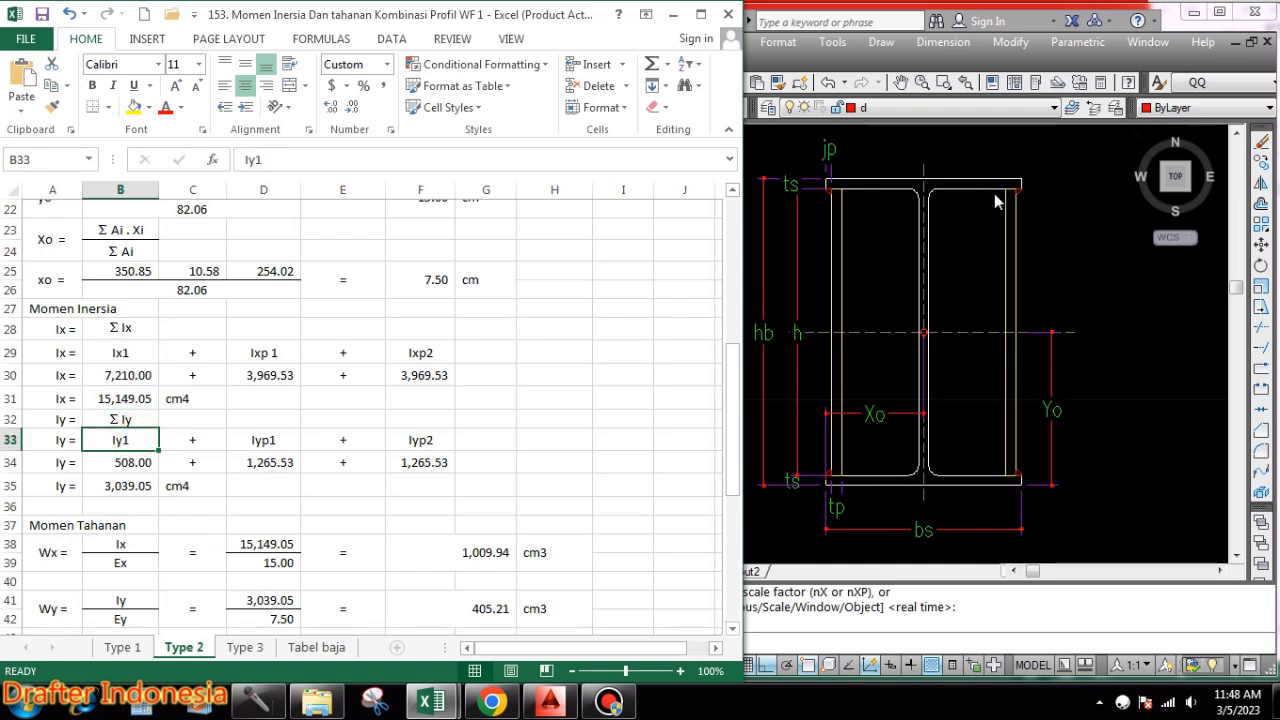
click(272, 440)
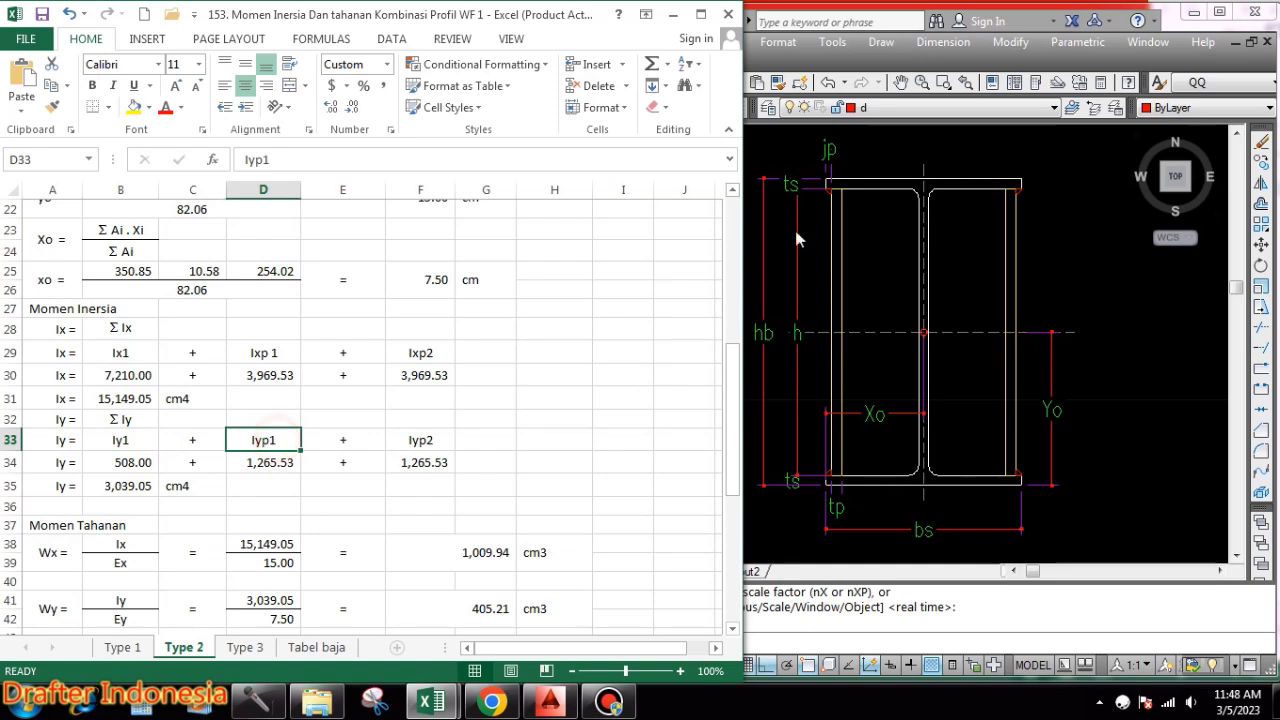
click(424, 442)
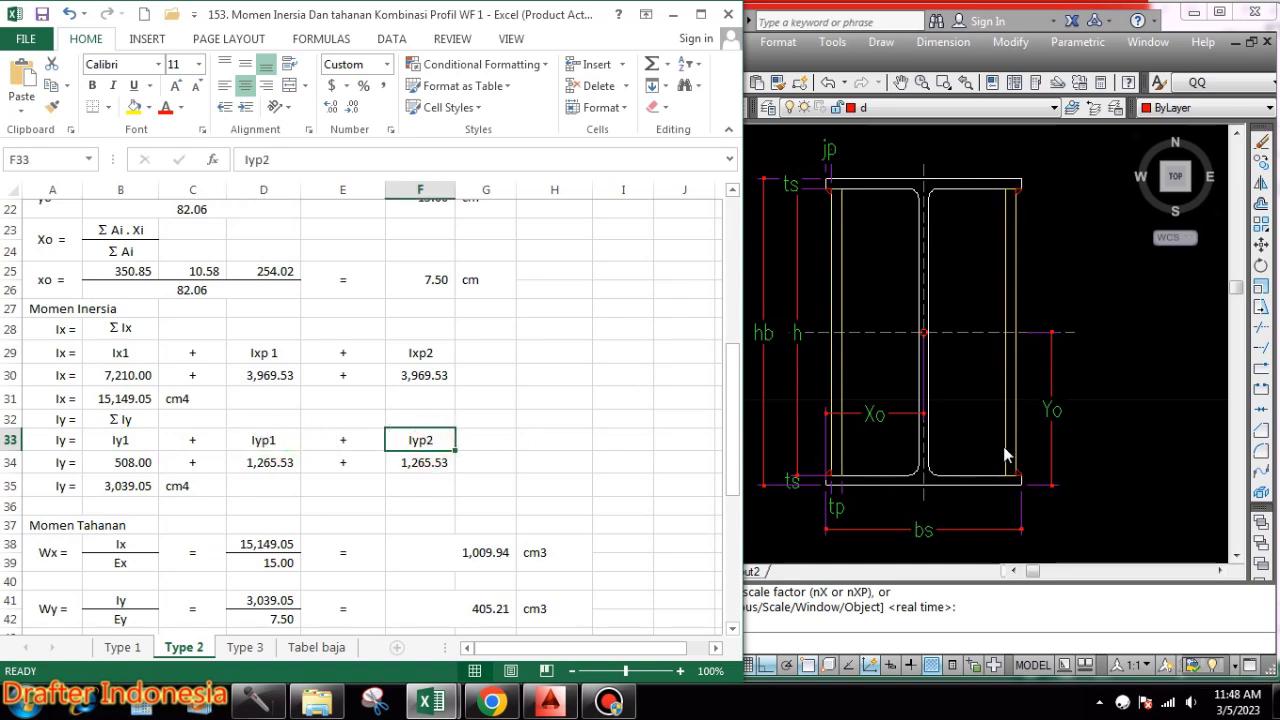
double_click(135, 462)
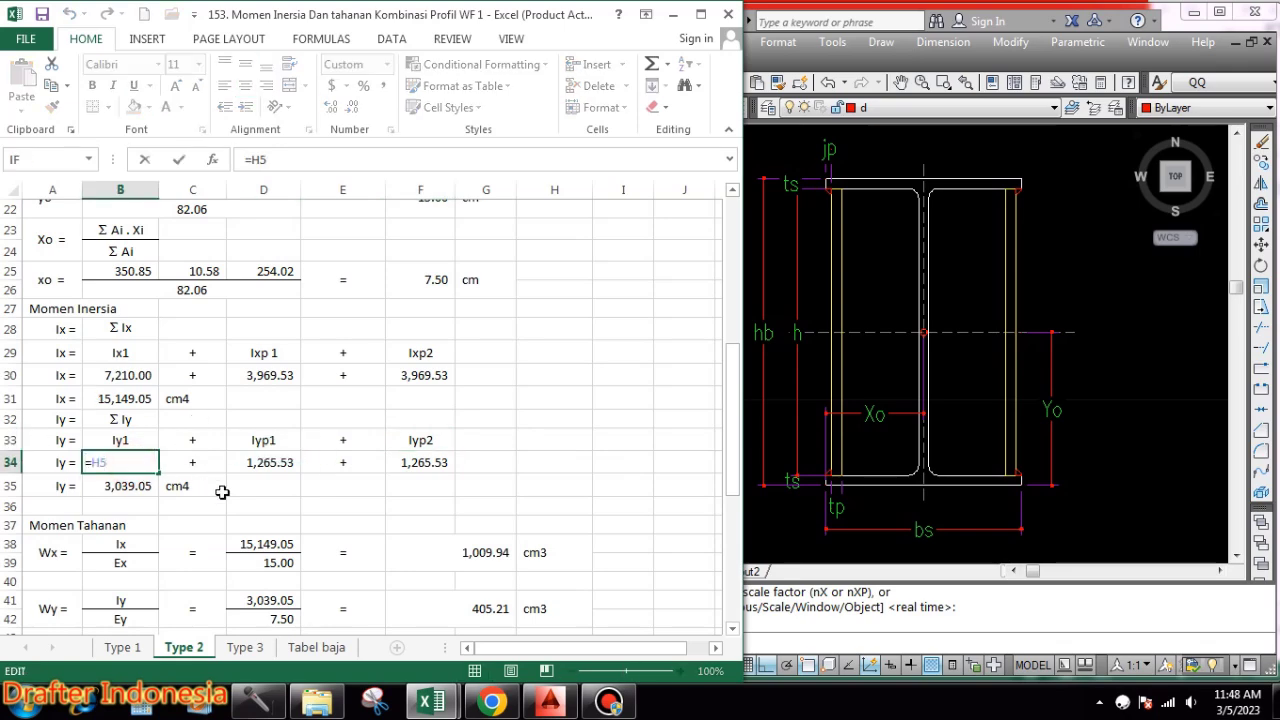
scroll(404, 487, up, 6)
scroll(620, 300, up, 1)
scroll(580, 350, down, 3)
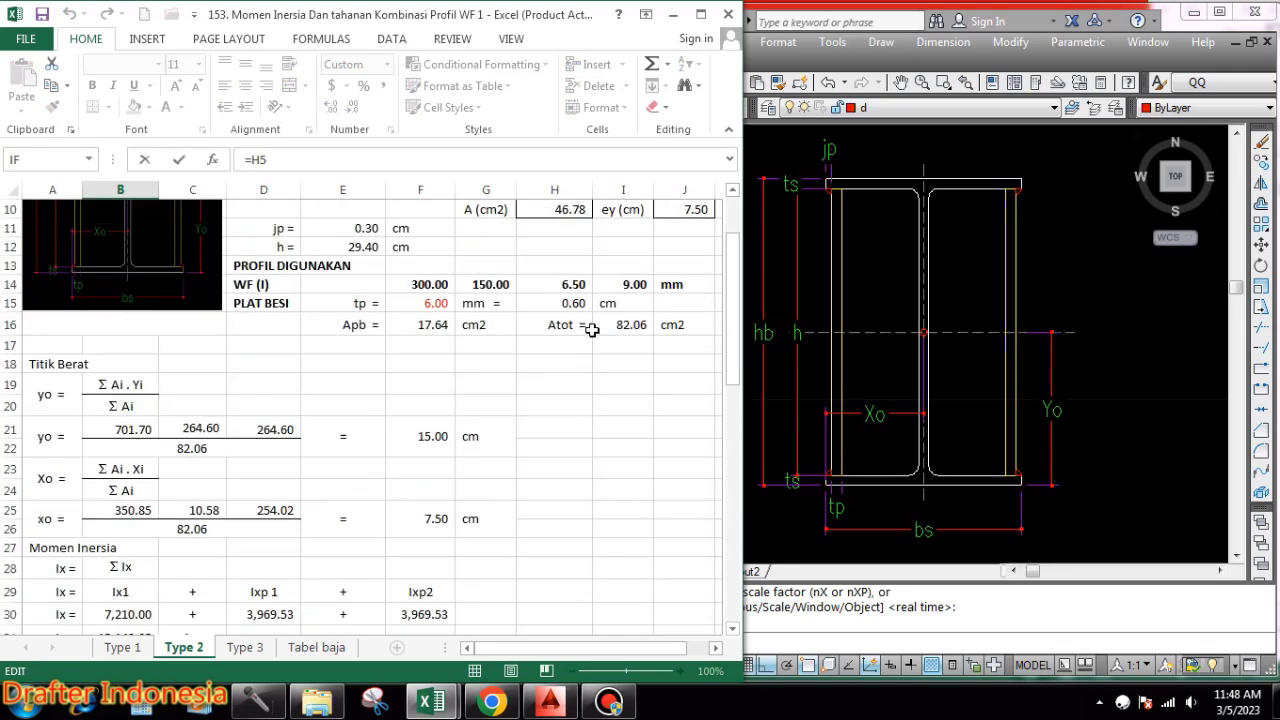
scroll(566, 370, down, 3)
key(Escape)
double_click(295, 515)
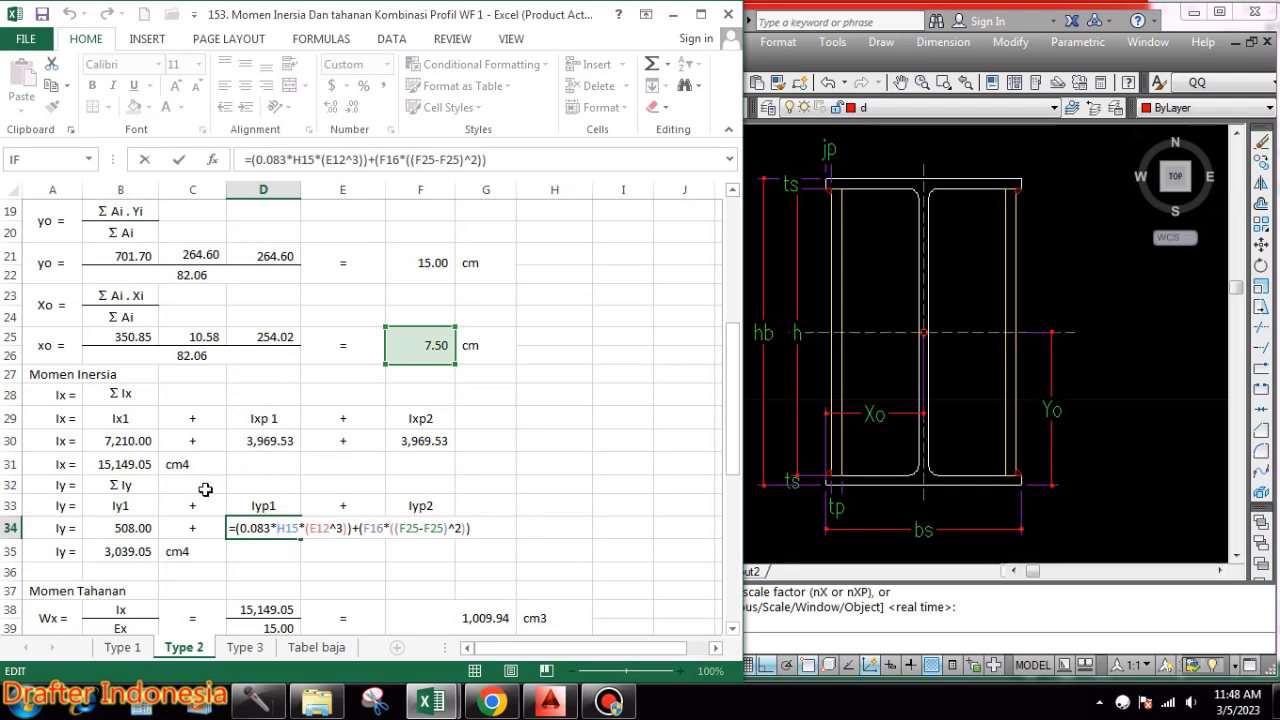
scroll(480, 586, up, 3)
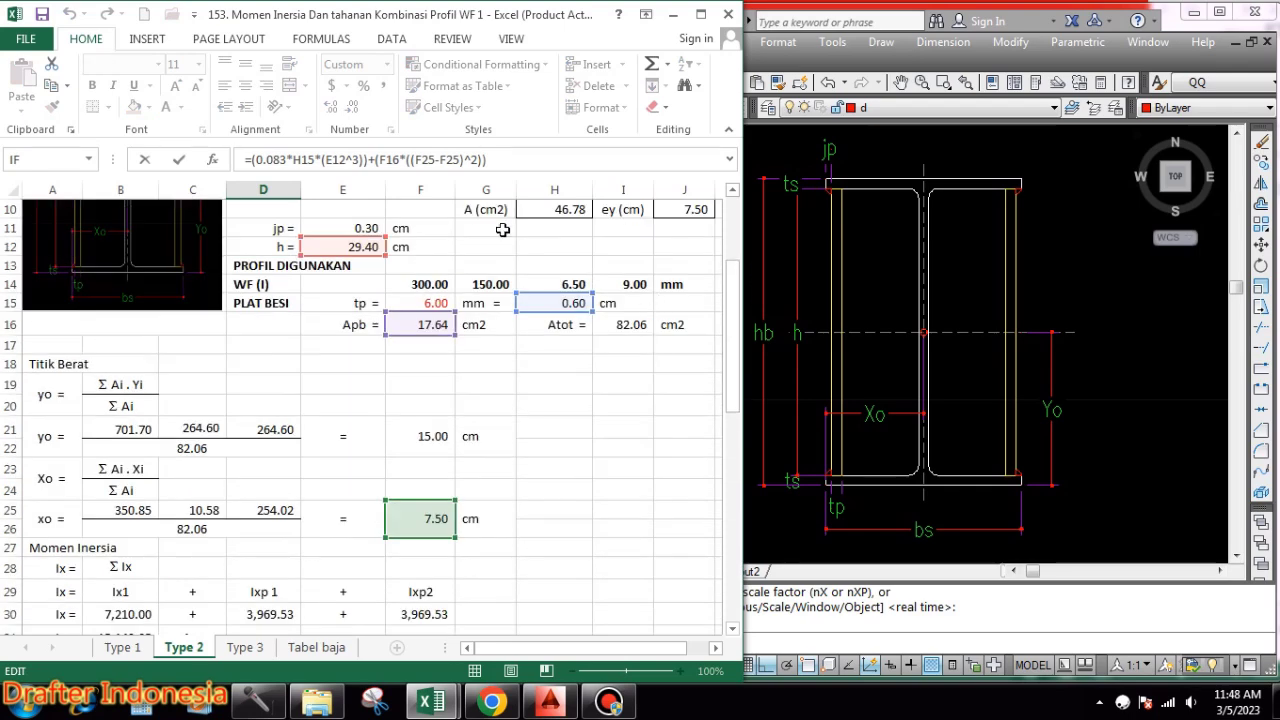
scroll(560, 430, down, 4)
key(Escape)
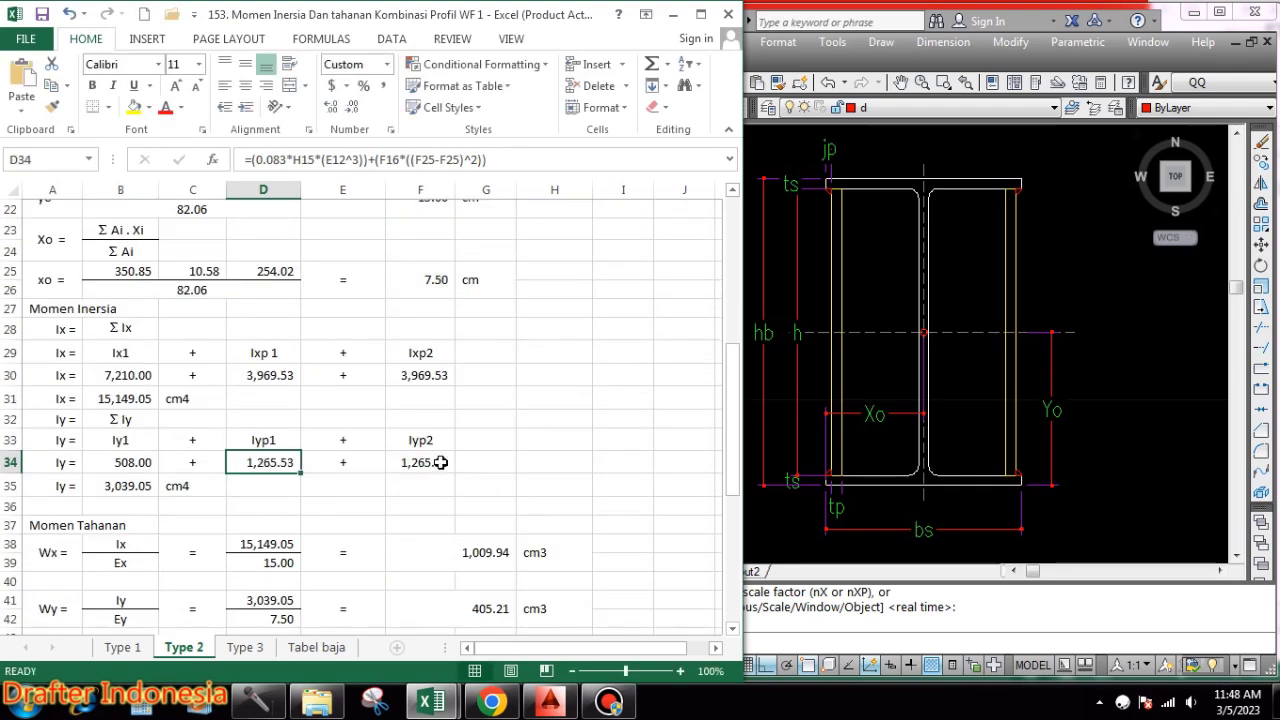
double_click(440, 462)
scroll(639, 448, up, 4)
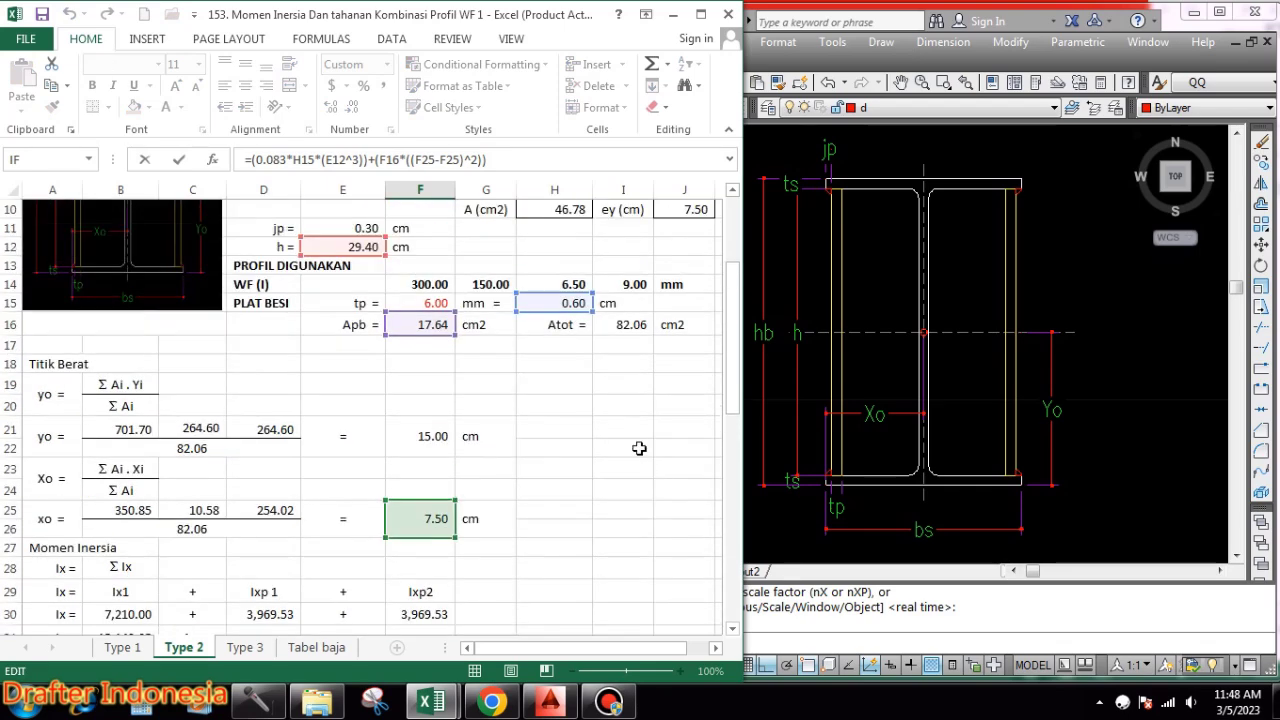
scroll(646, 393, down, 4)
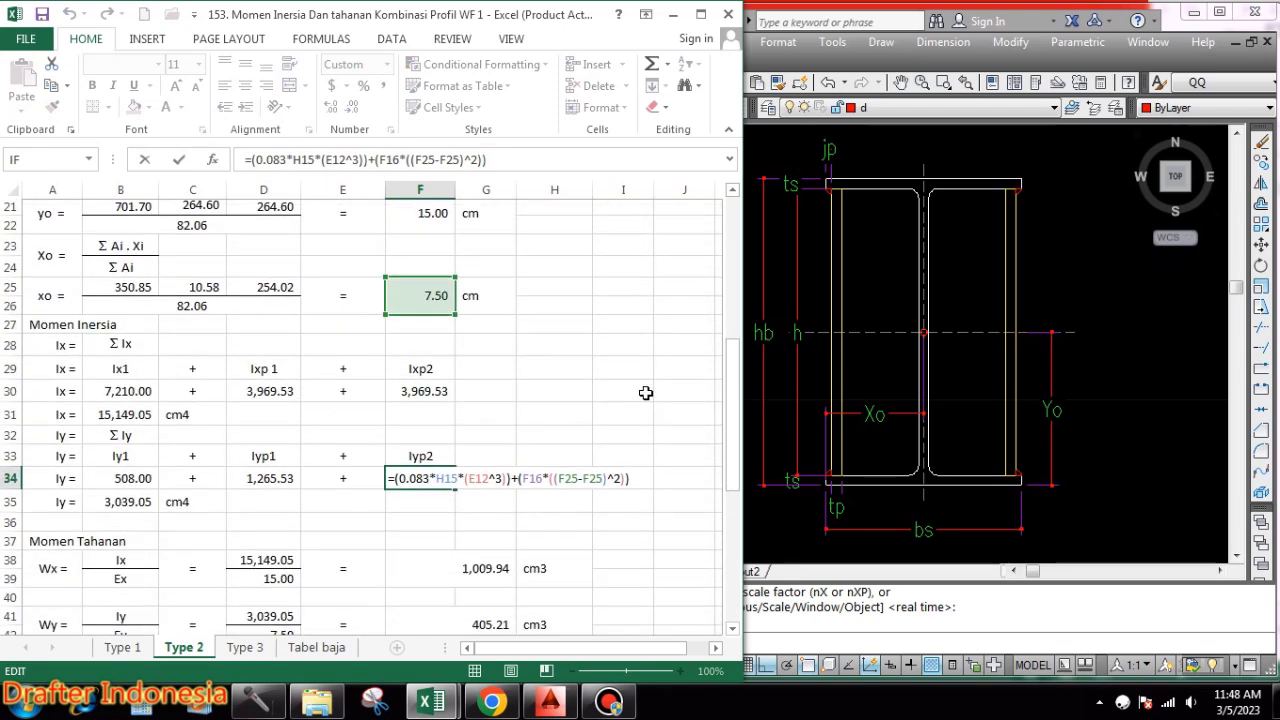
scroll(646, 393, down, 1)
key(Escape)
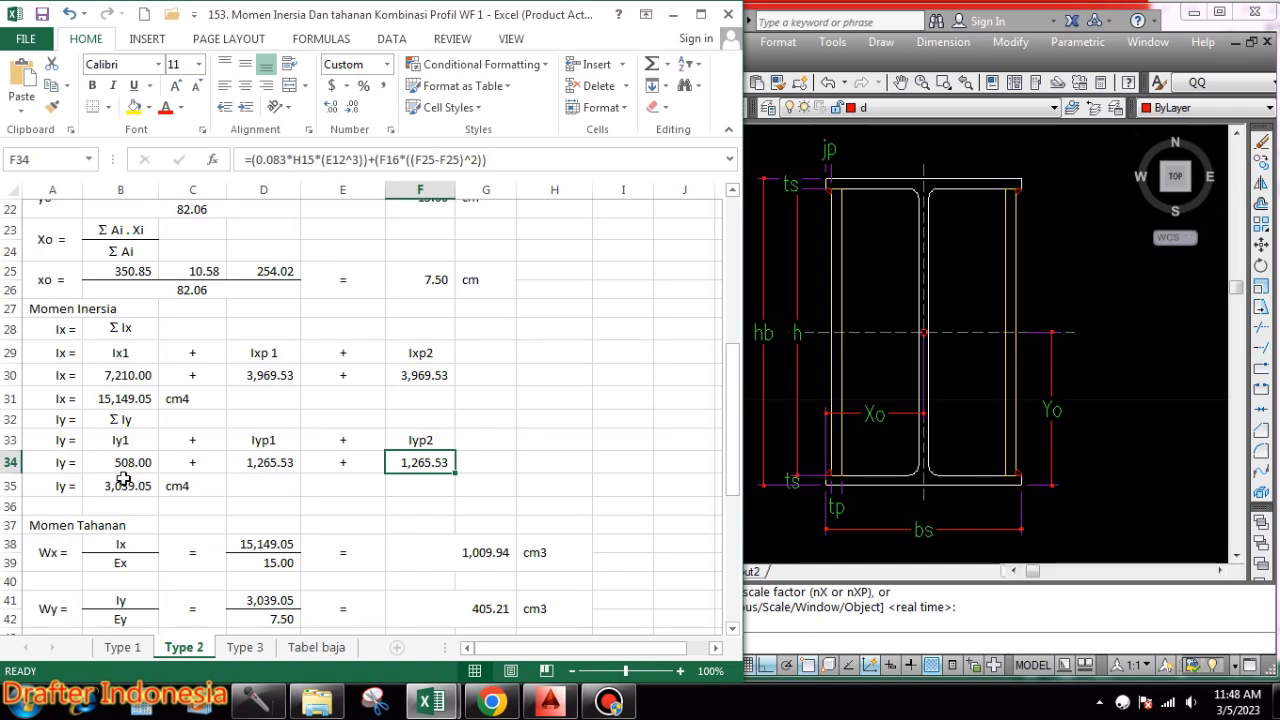
click(123, 479)
double_click(124, 484)
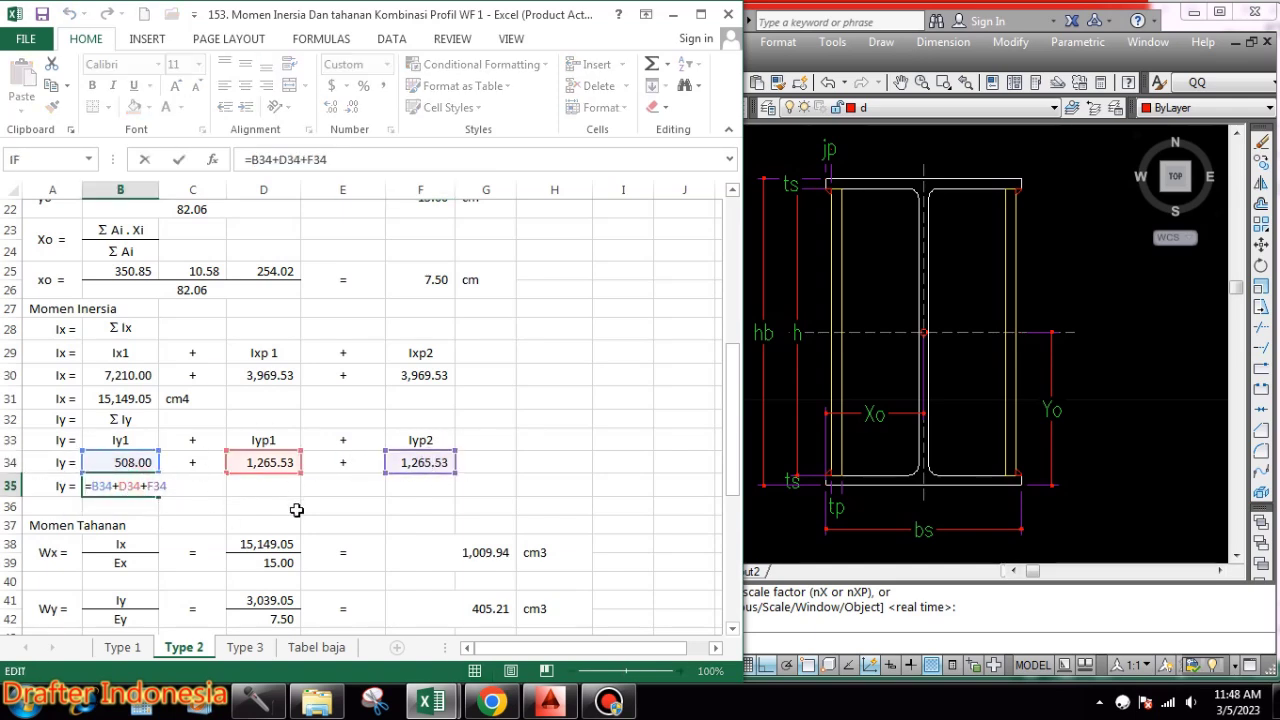
key(Escape)
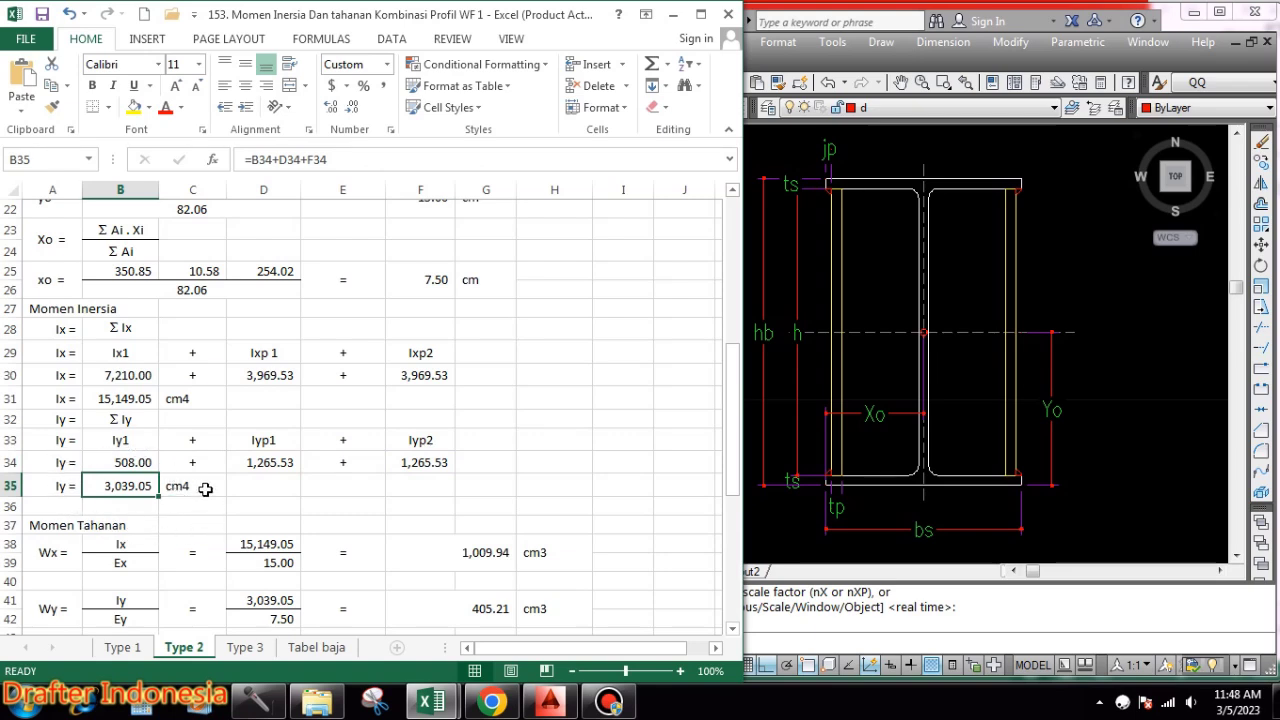
- Insert a blank row at row 27, pushing Momen Inersia down to row 28
right_click(10, 309)
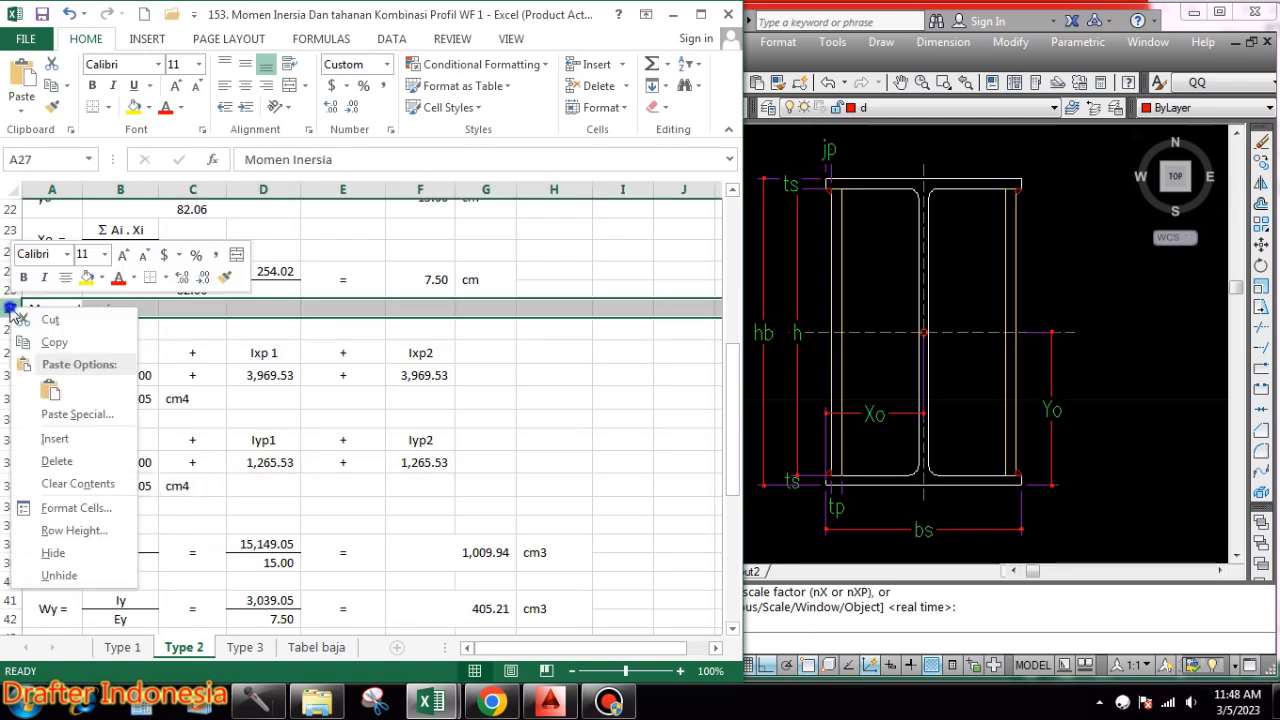
click(70, 438)
click(482, 500)
scroll(461, 391, up, 4)
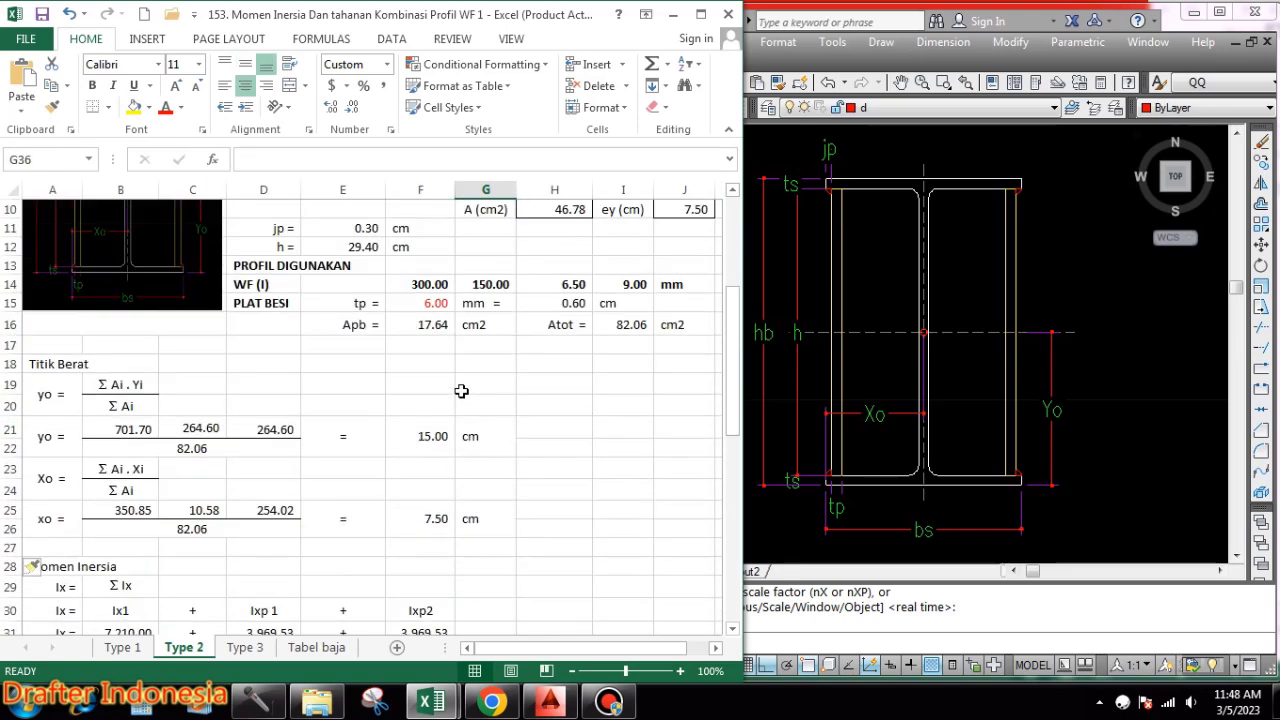
scroll(465, 392, down, 4)
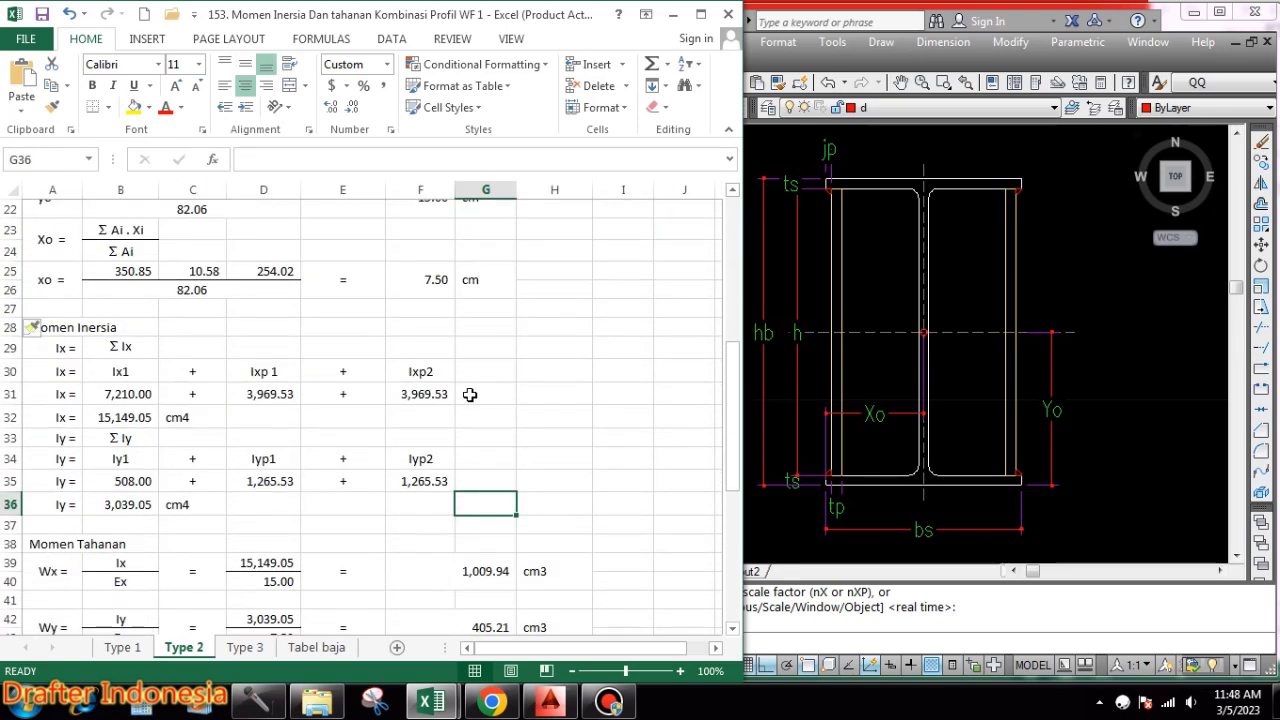
scroll(521, 394, down, 1)
scroll(521, 395, down, 1)
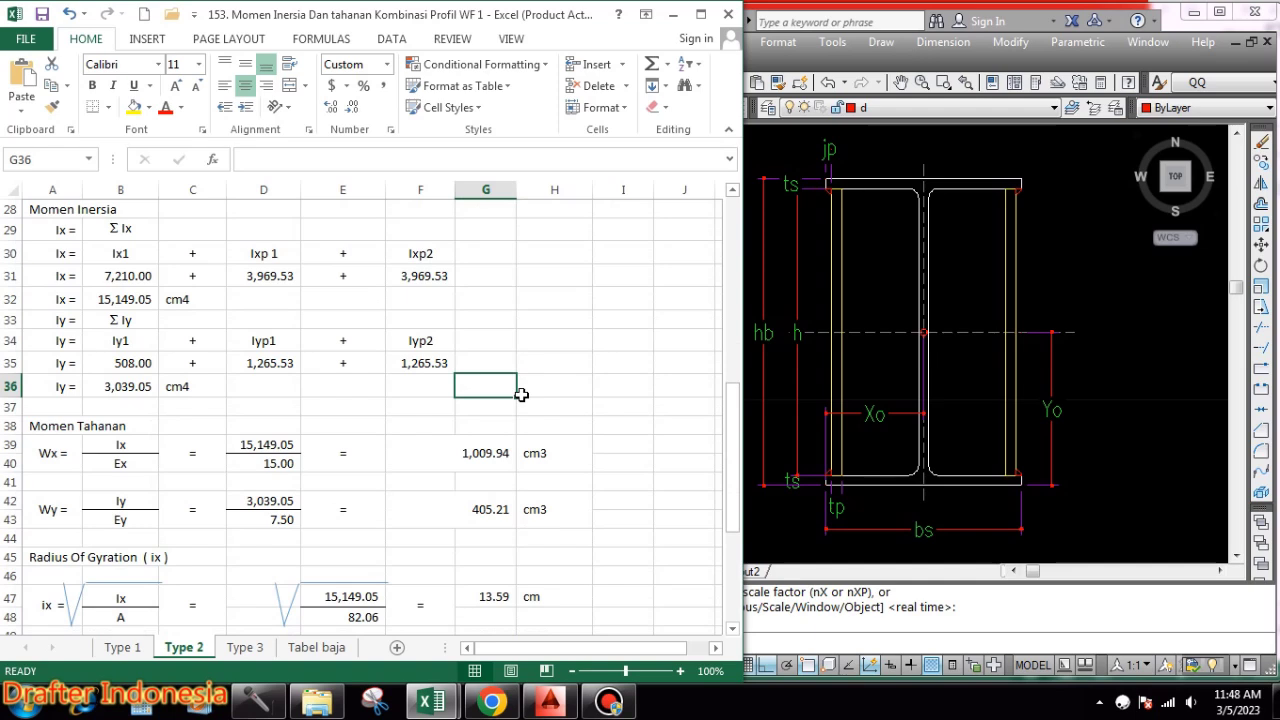
click(70, 455)
click(143, 464)
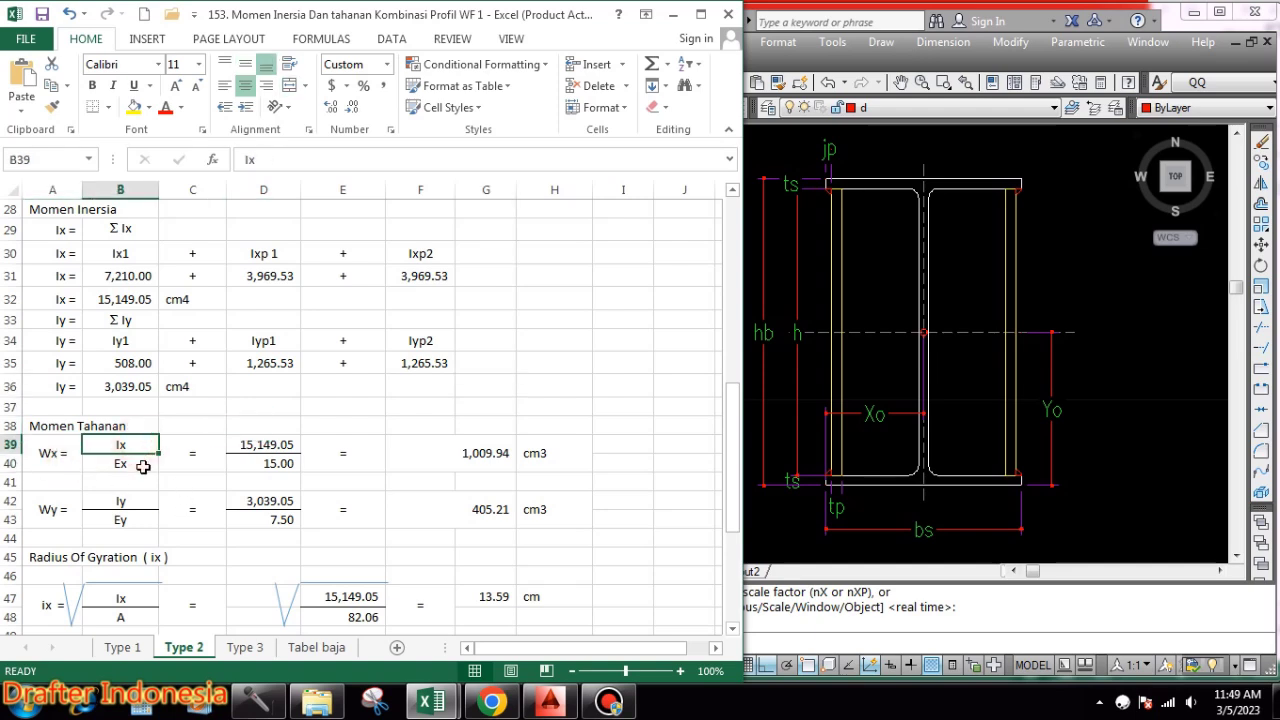
click(153, 443)
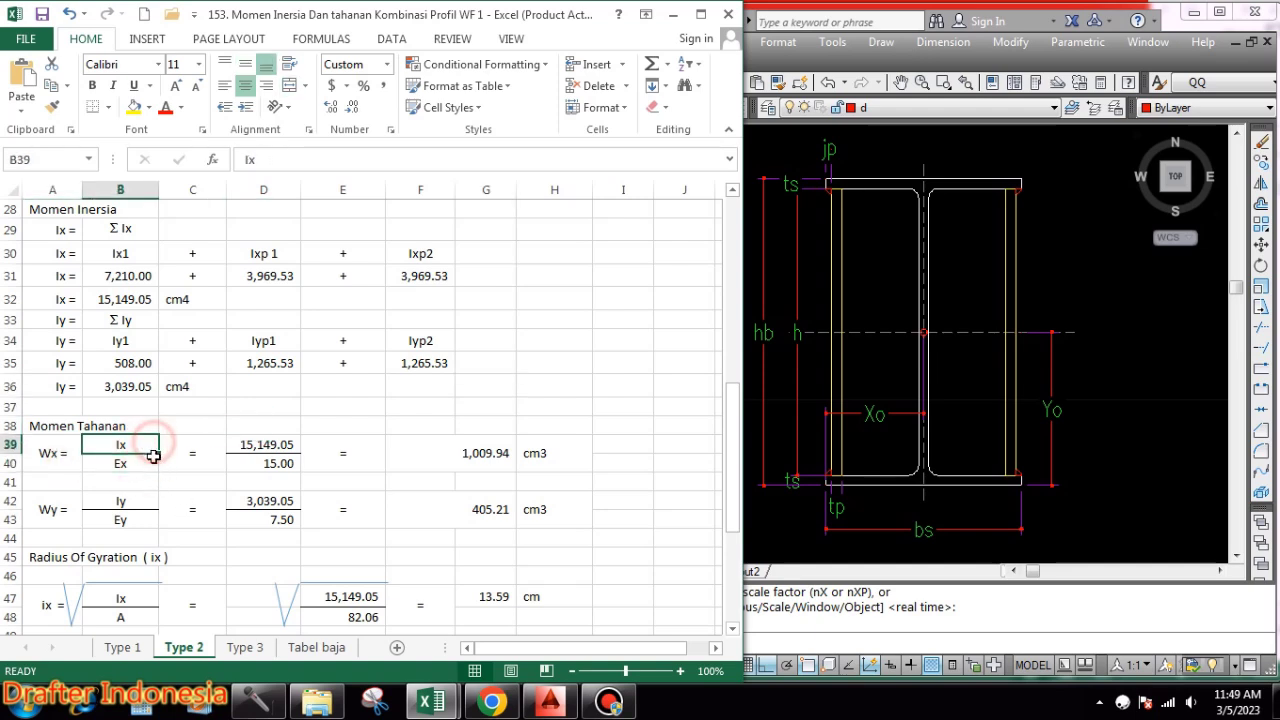
click(153, 461)
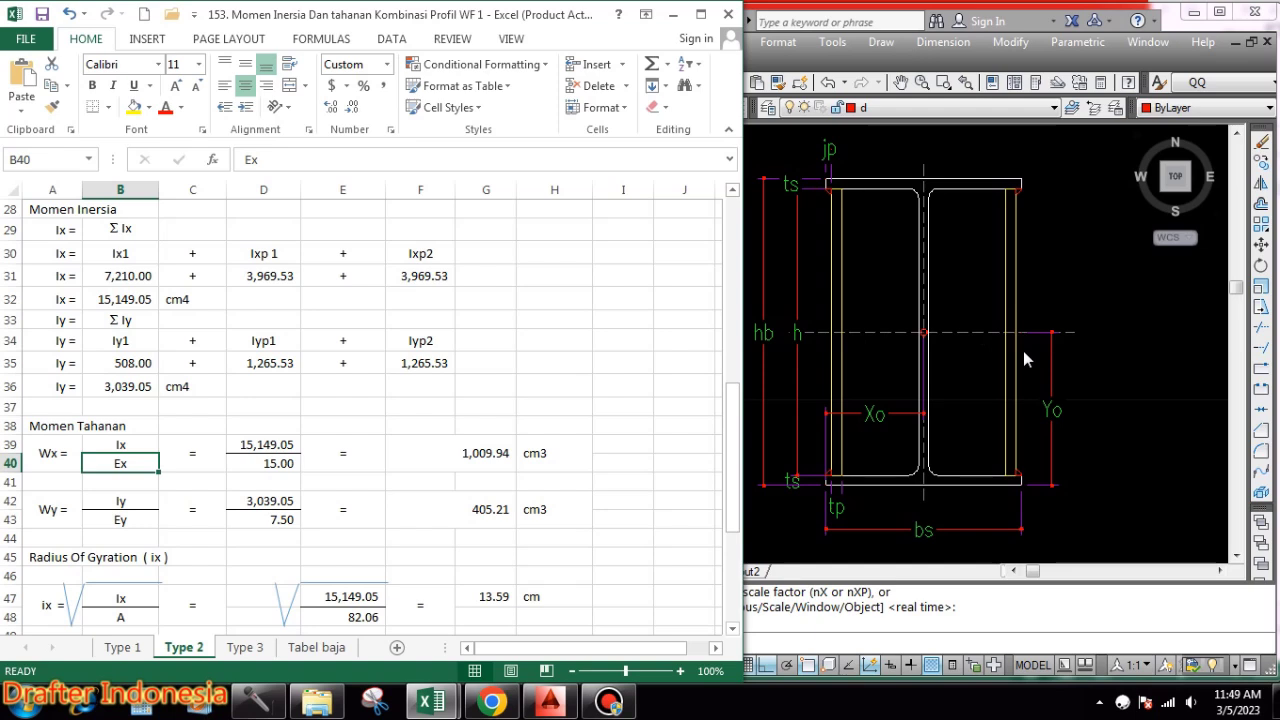
click(262, 445)
double_click(262, 445)
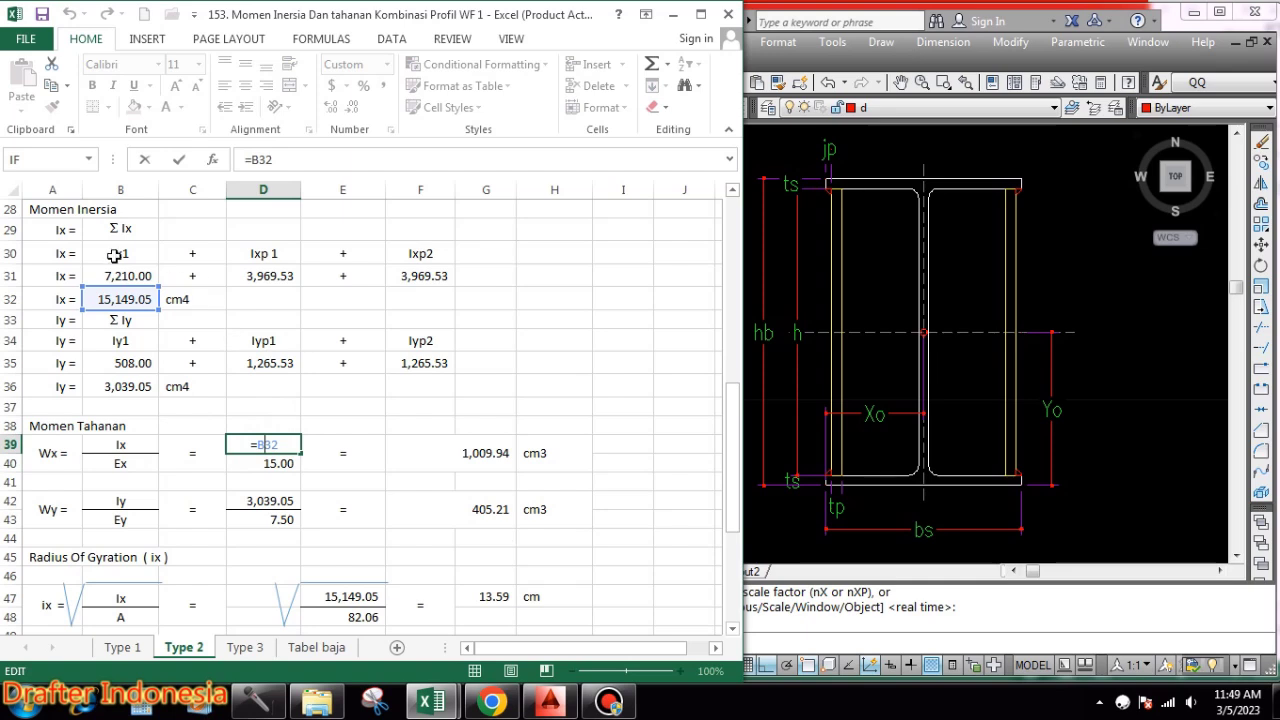
key(Escape)
click(283, 463)
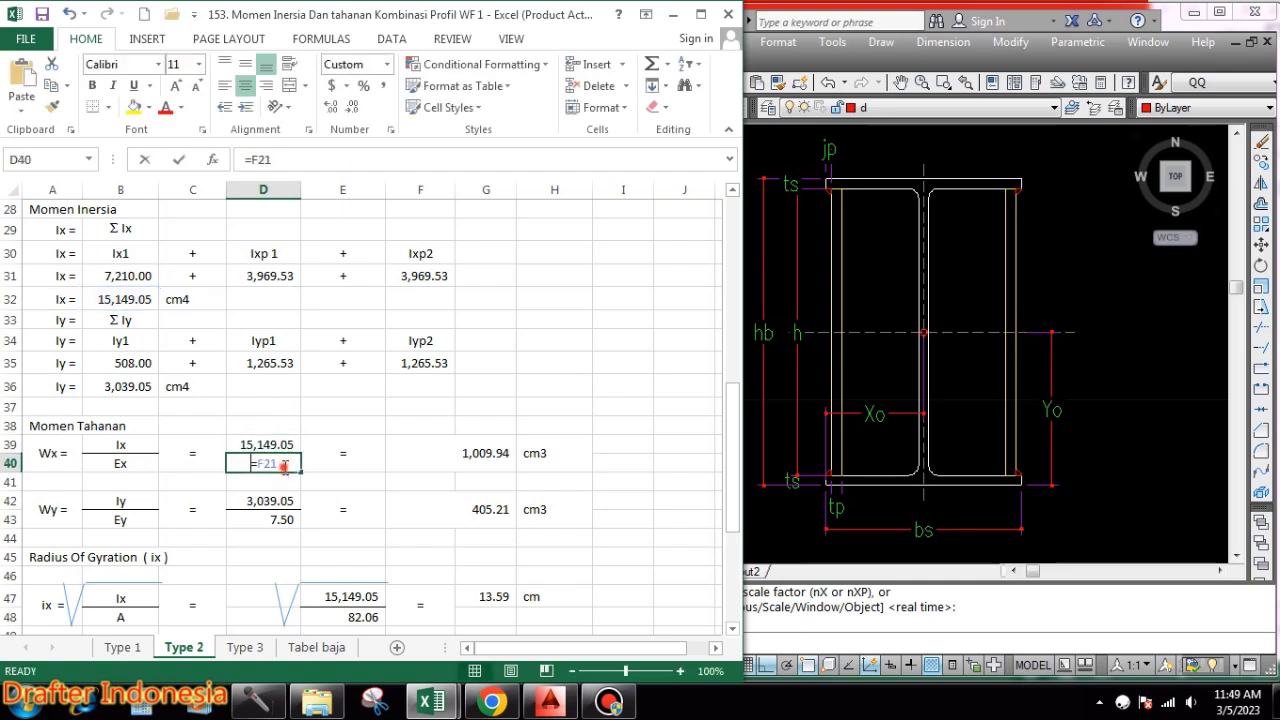
double_click(278, 444)
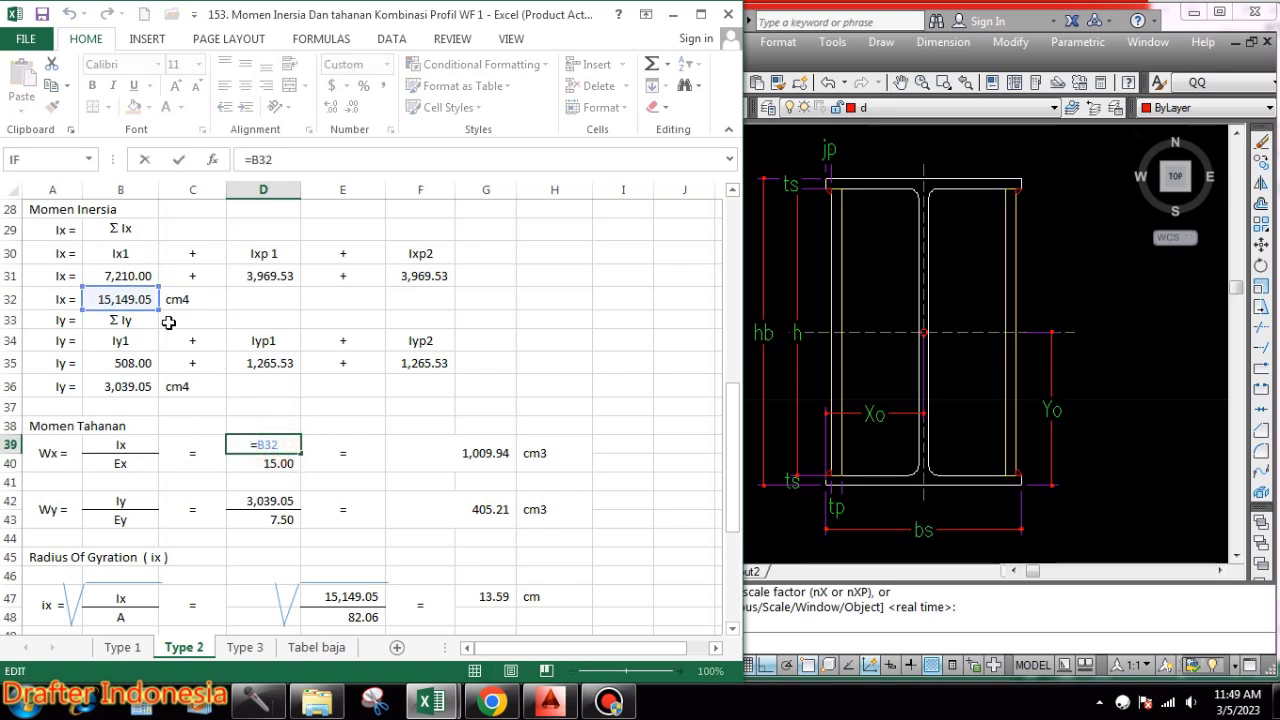
key(Escape)
double_click(283, 463)
scroll(352, 479, up, 2)
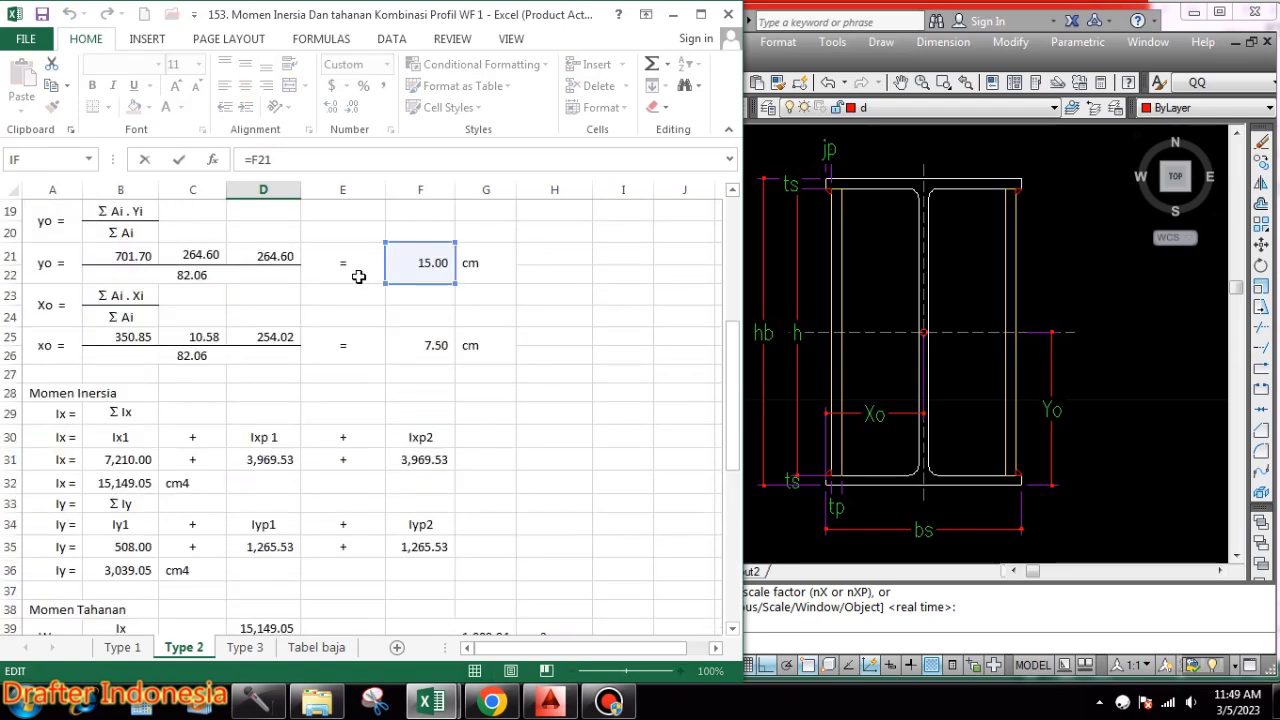
scroll(520, 480, down, 2)
key(Escape)
double_click(486, 454)
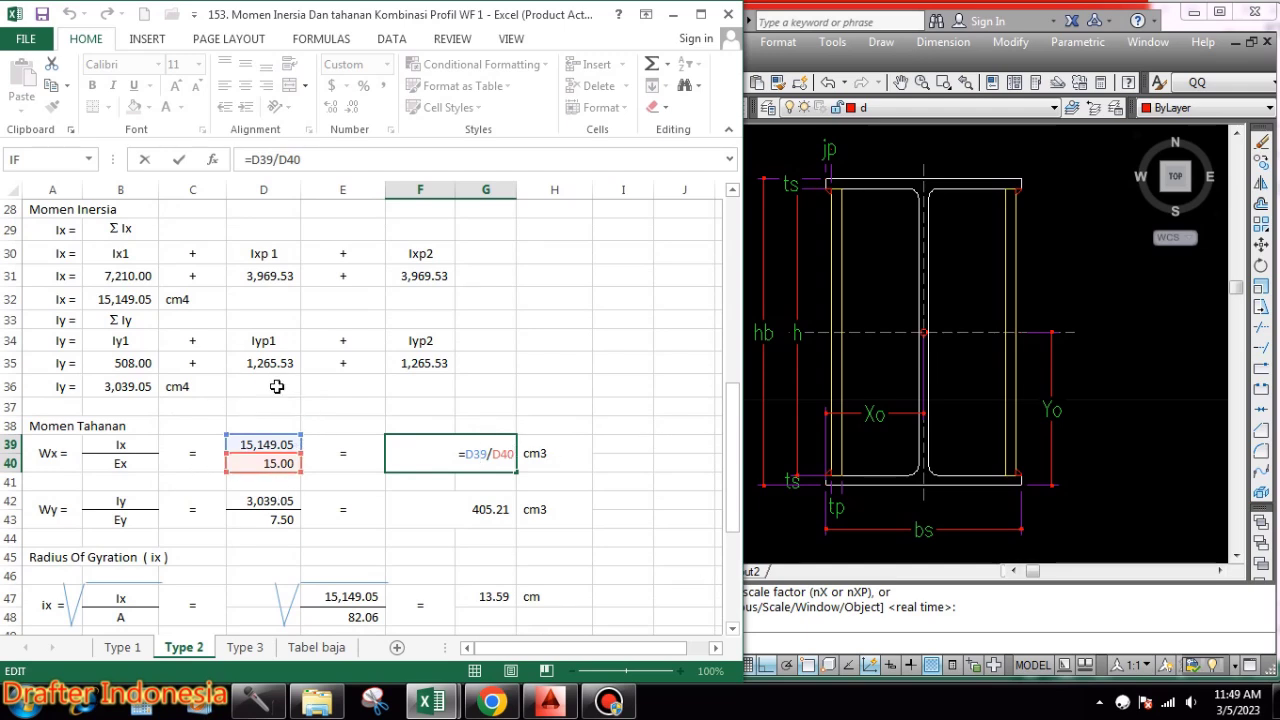
key(Escape)
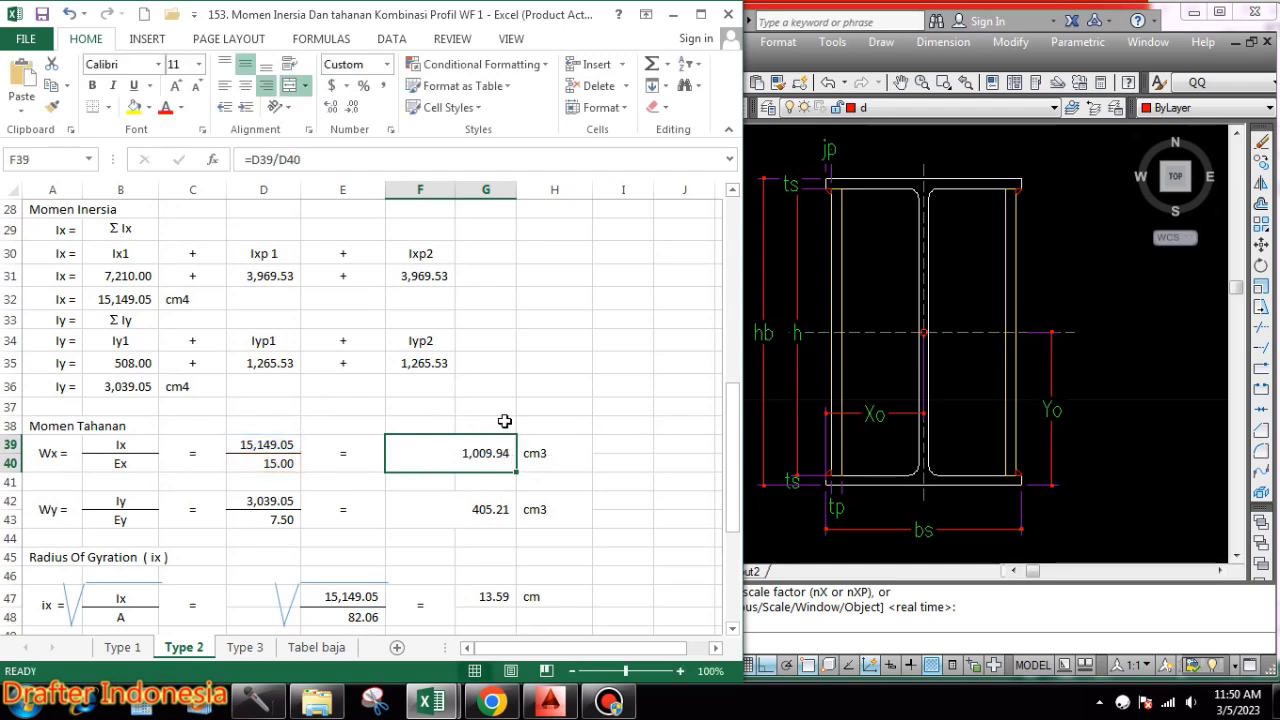
click(140, 497)
- Enter =B36 in D42 so the Wy calculation uses Iy 3,039.05
key(Down)
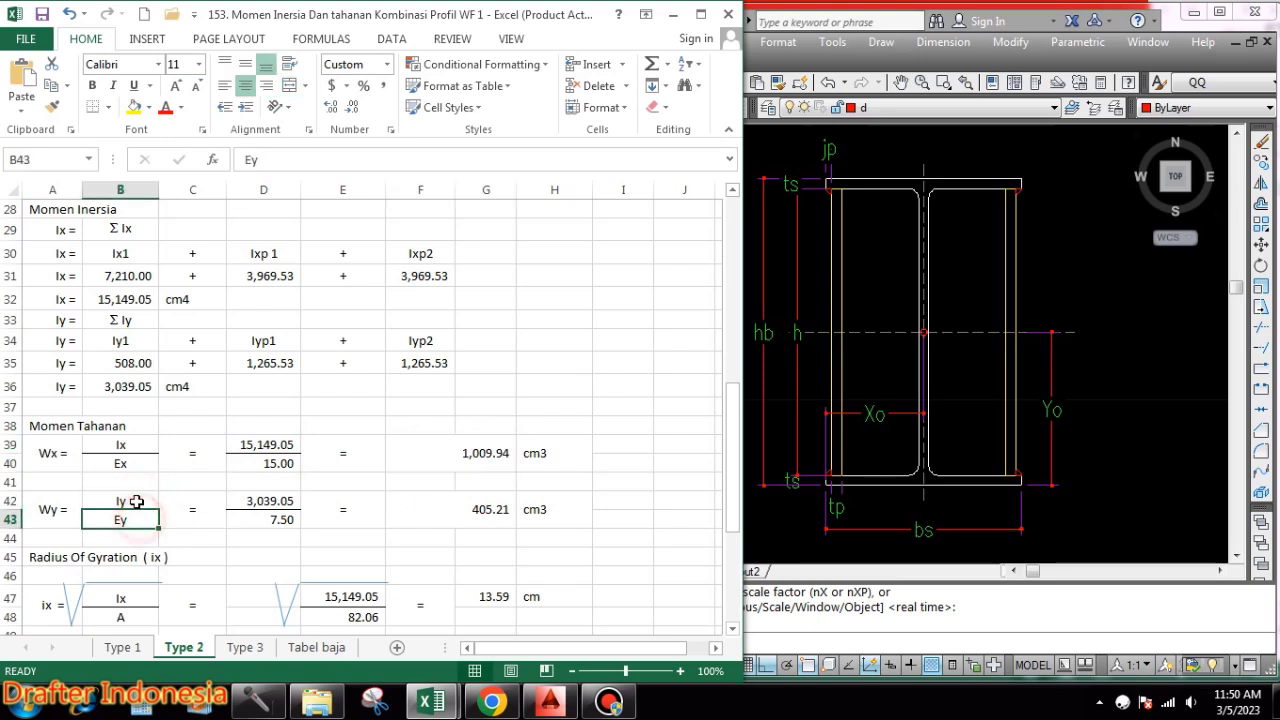
click(136, 500)
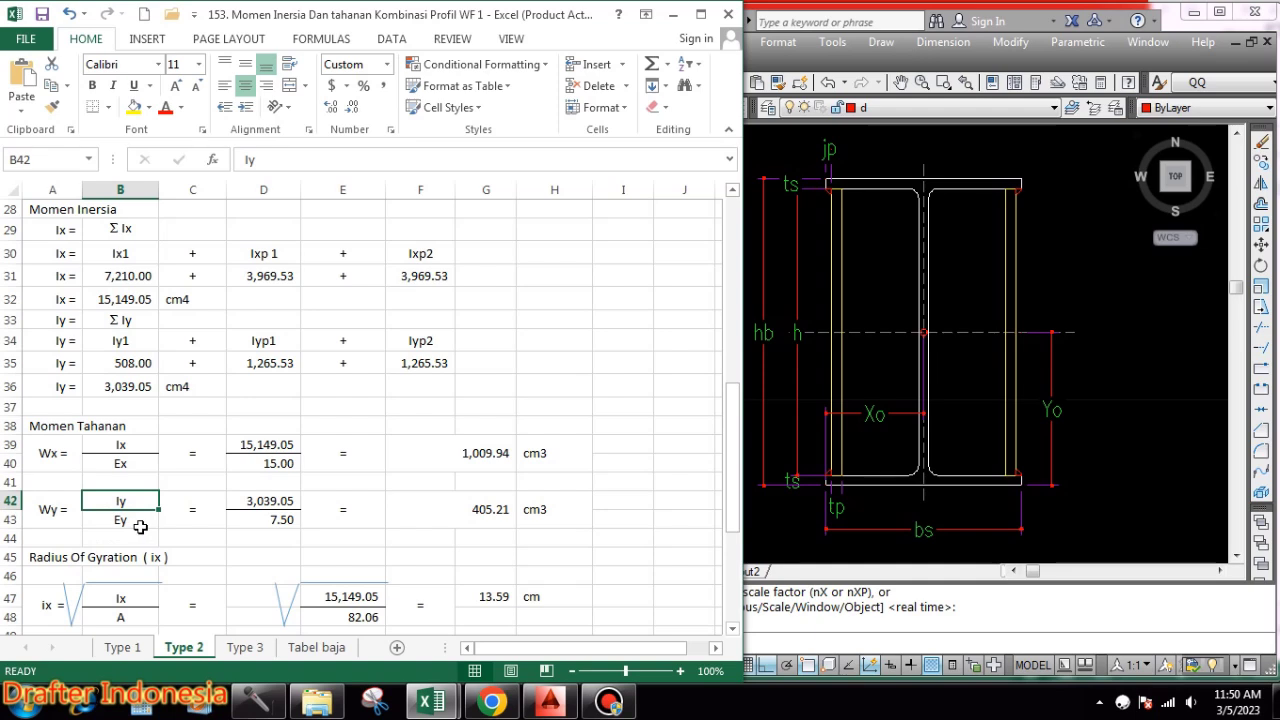
click(280, 497)
text(=B36)
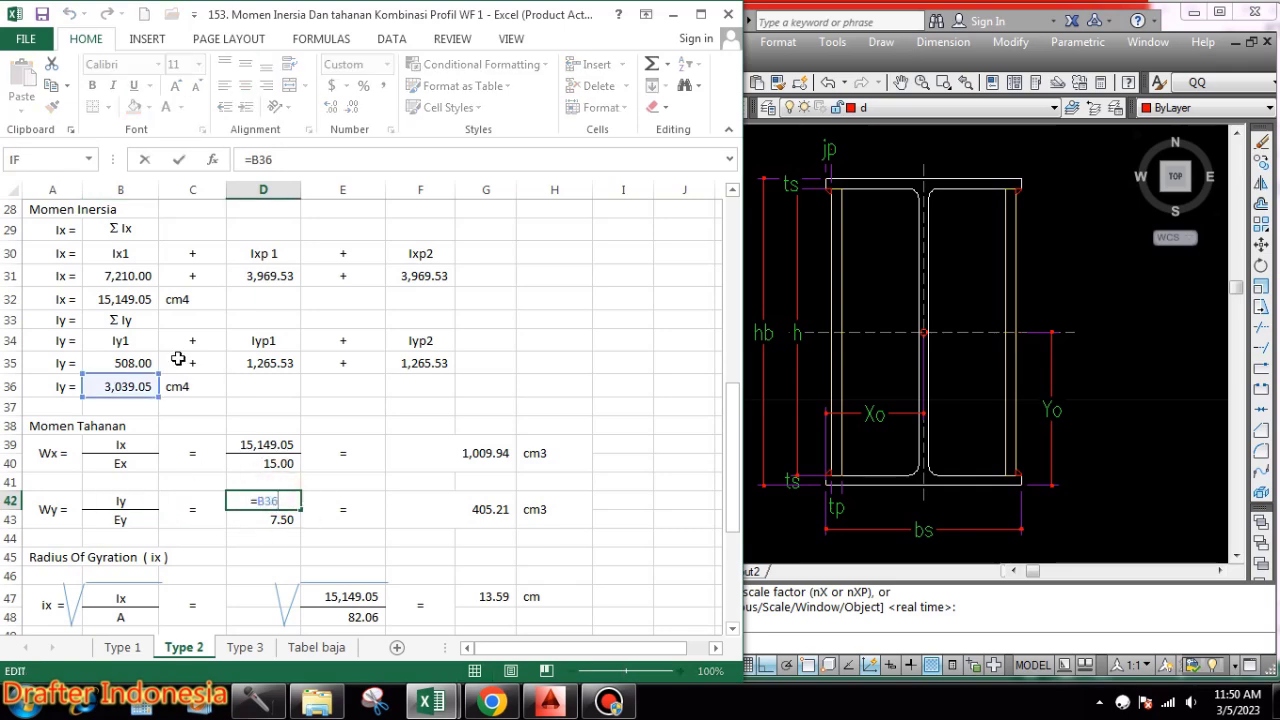
key(ctrl+Return)
- Confirm Ey in D43 (=F25, 7.50) and Wy in F42 (=D42/D43, 405.21 cm3)
double_click(271, 518)
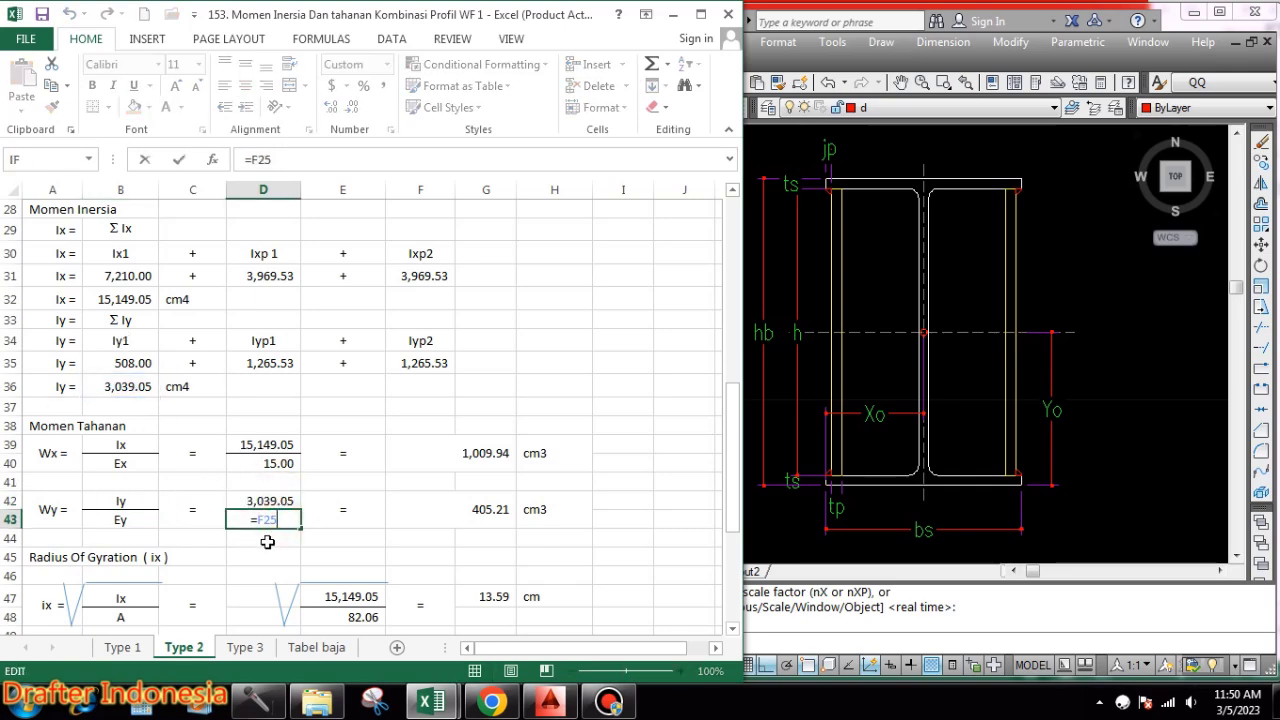
scroll(494, 440, up, 3)
scroll(471, 337, down, 3)
key(ctrl+Return)
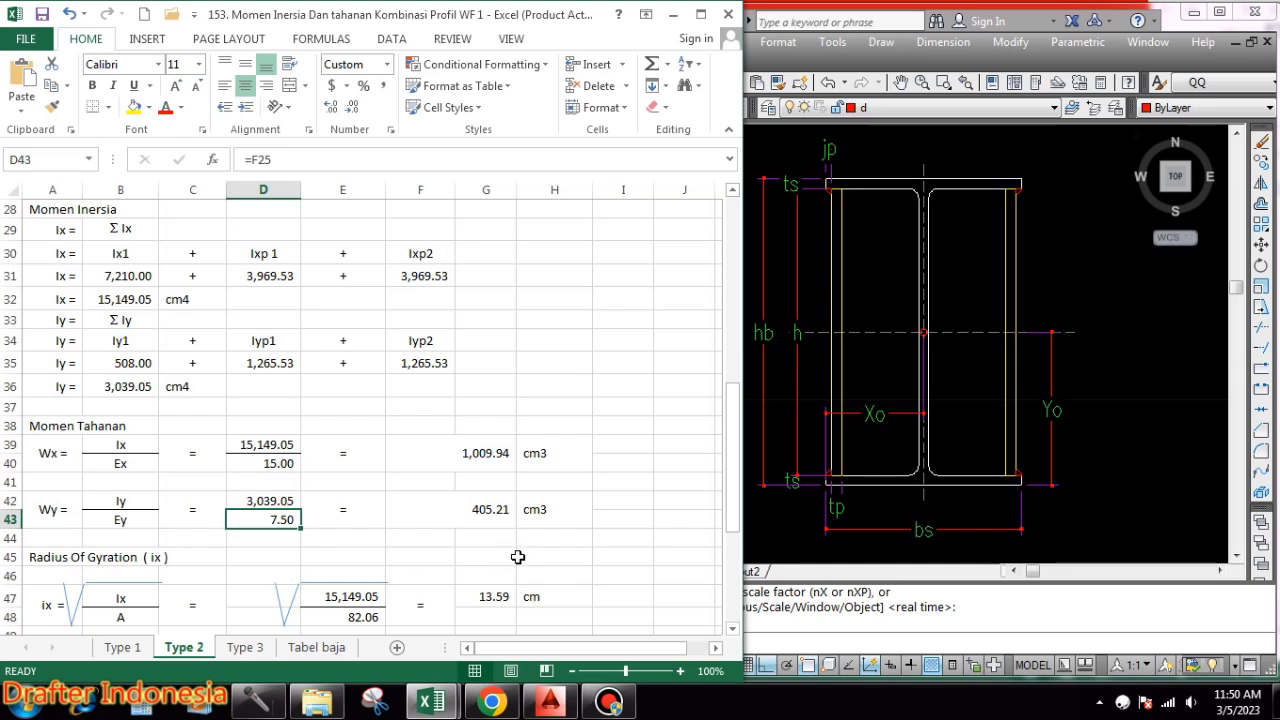
double_click(493, 509)
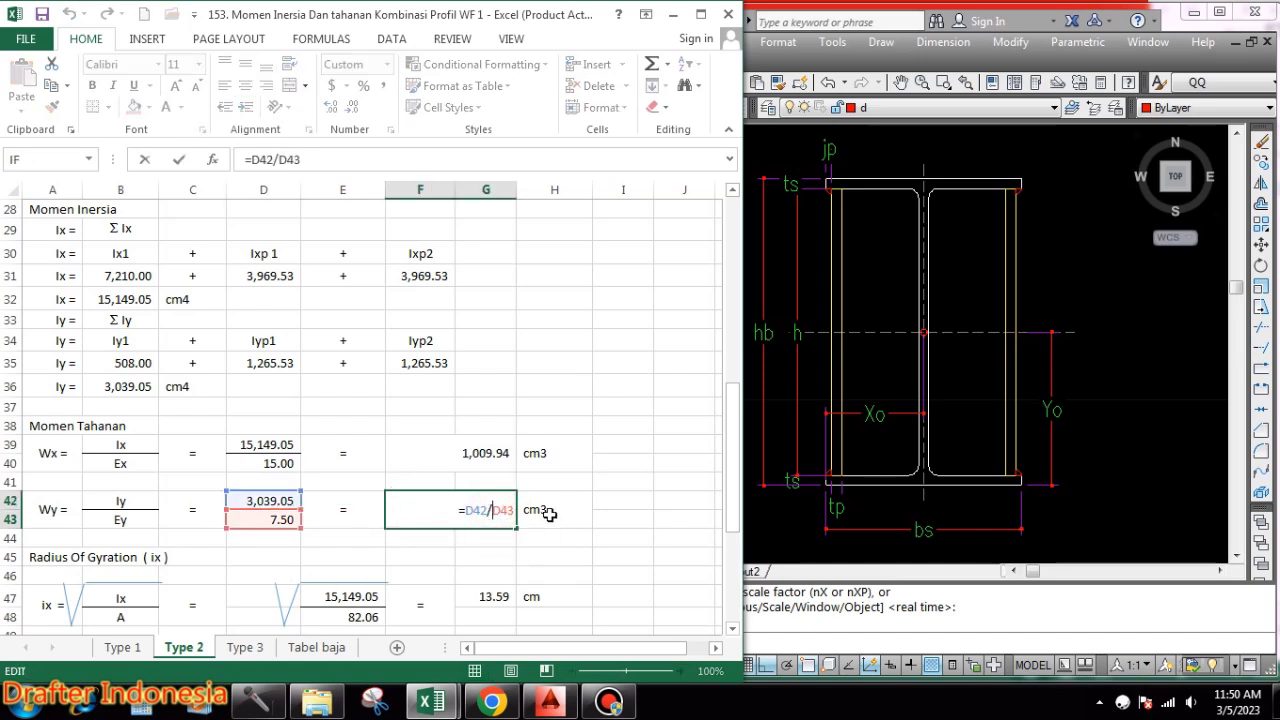
key(Escape)
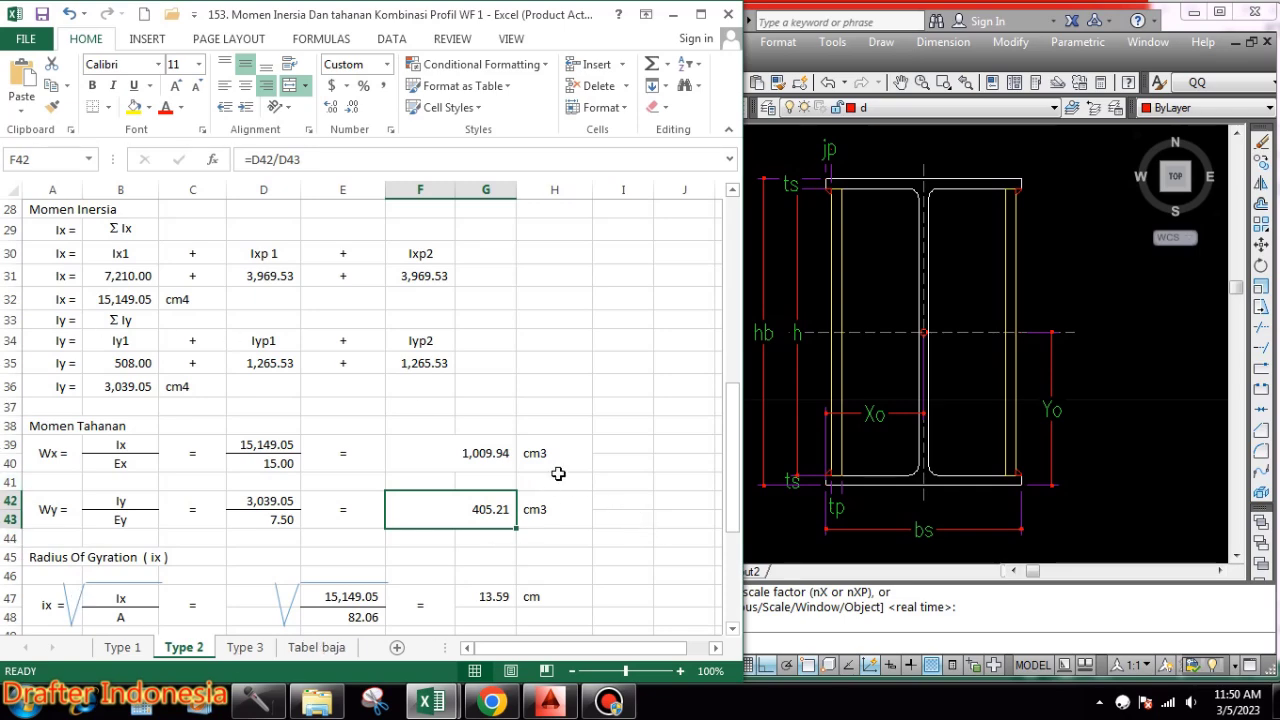
scroll(562, 476, down, 1)
scroll(562, 474, down, 1)
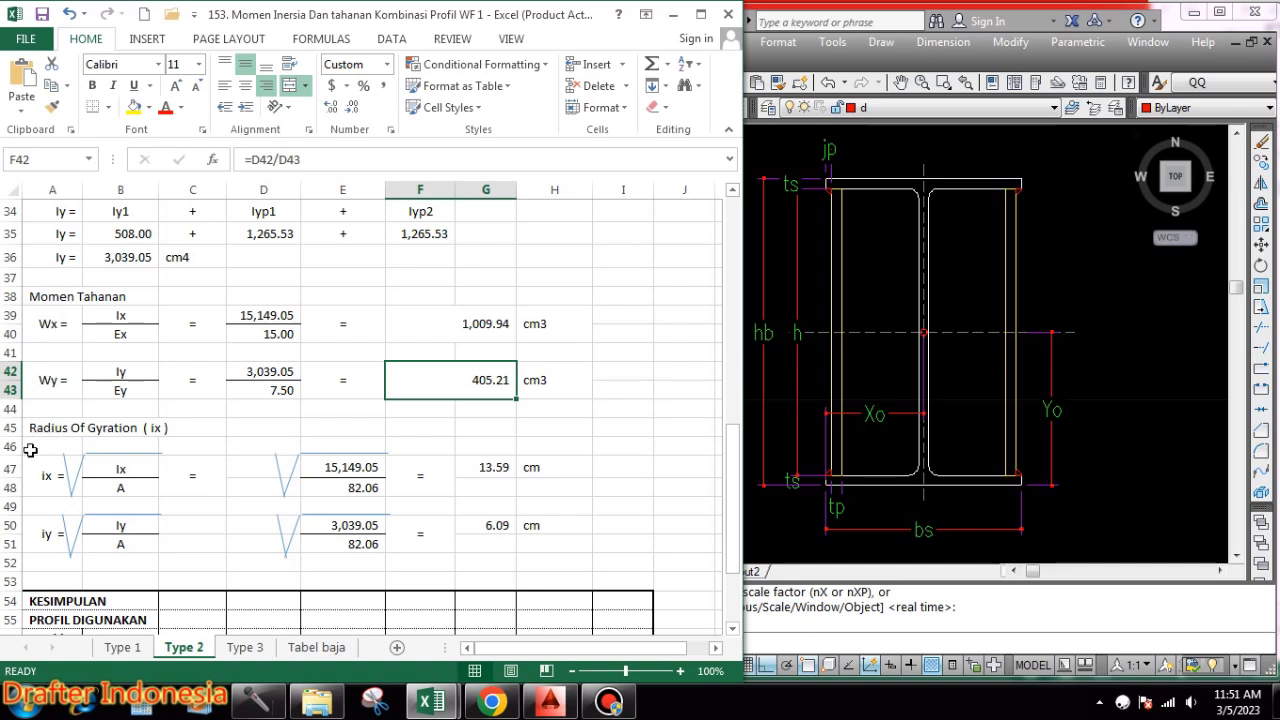
click(138, 465)
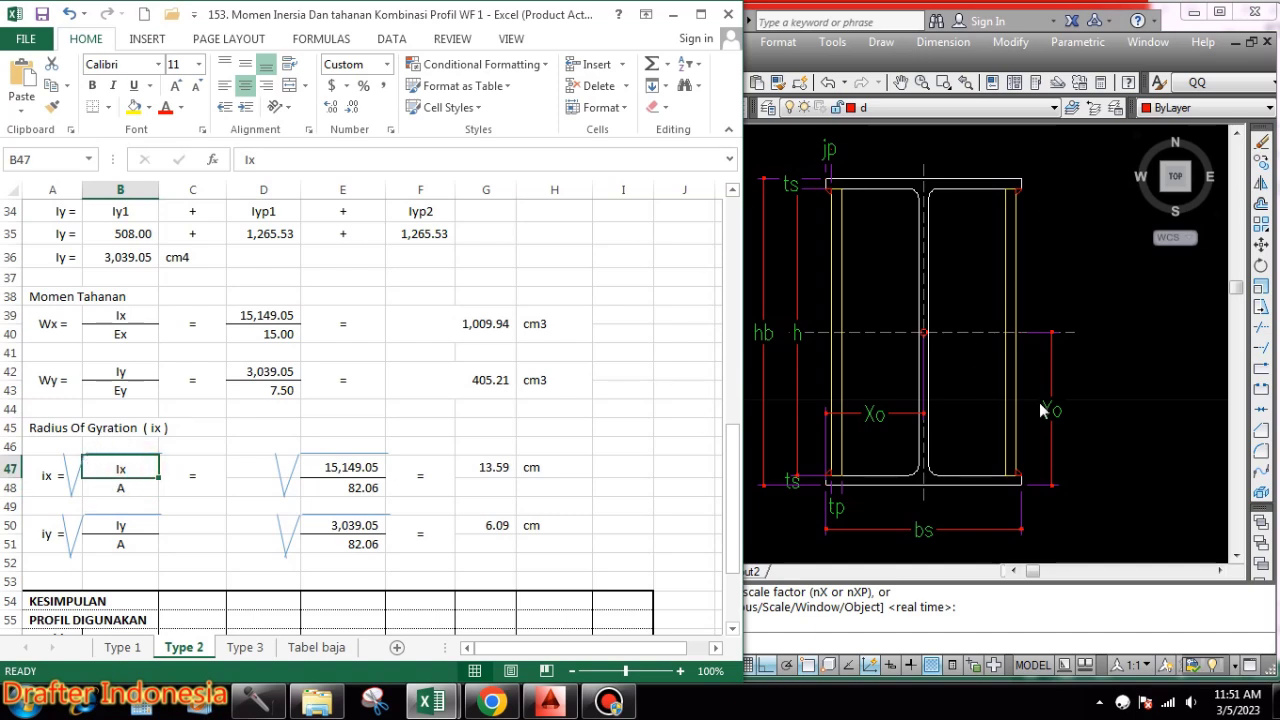
click(126, 488)
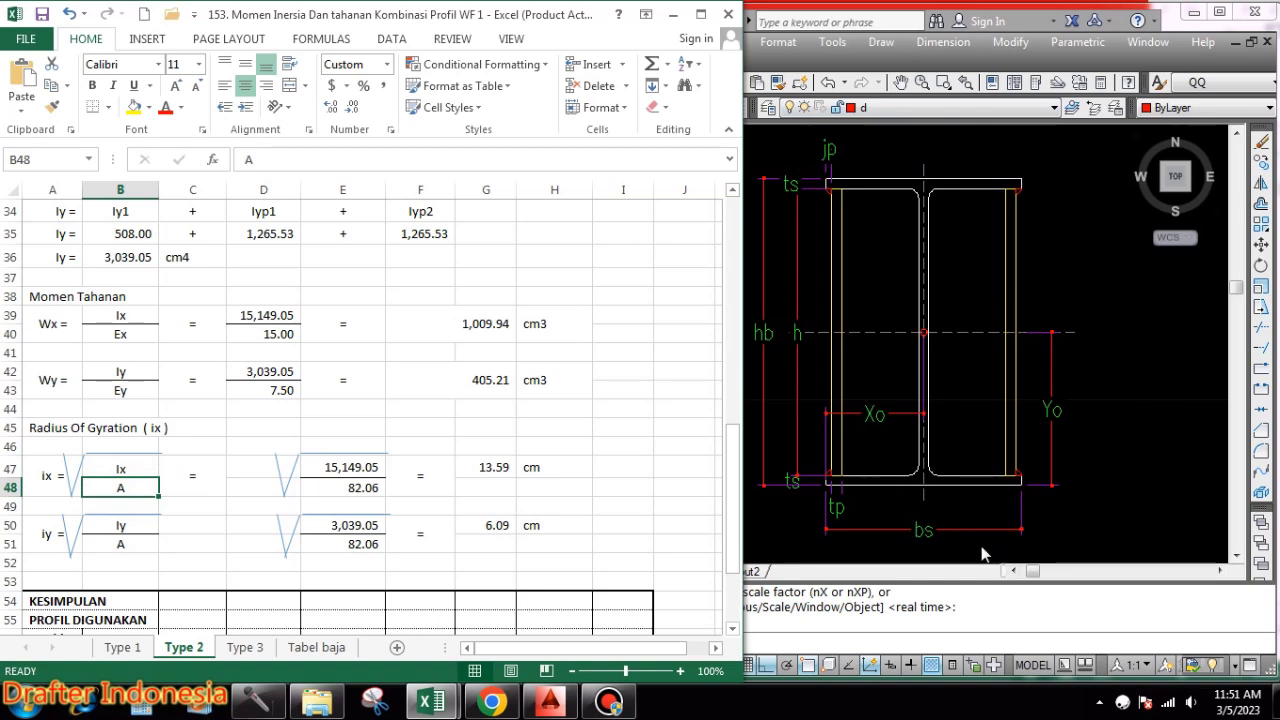
double_click(352, 467)
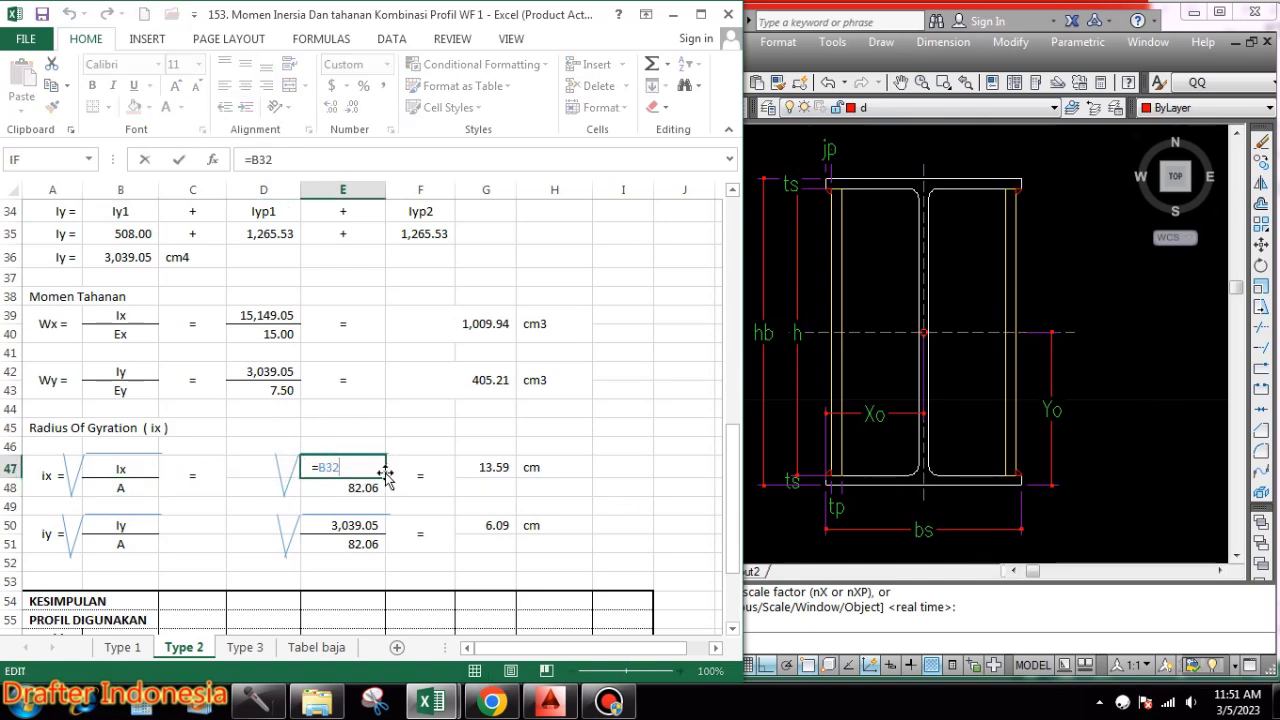
scroll(205, 375, up, 4)
scroll(196, 482, down, 4)
key(Escape)
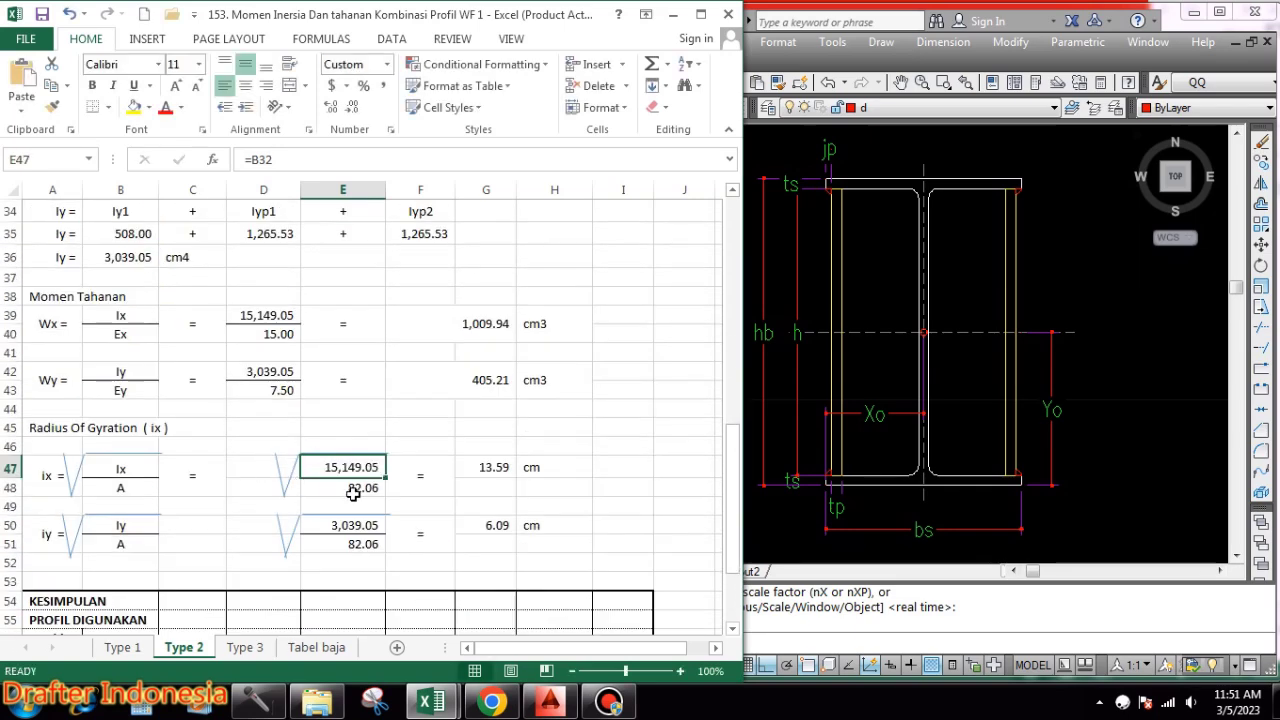
double_click(353, 492)
scroll(343, 496, up, 5)
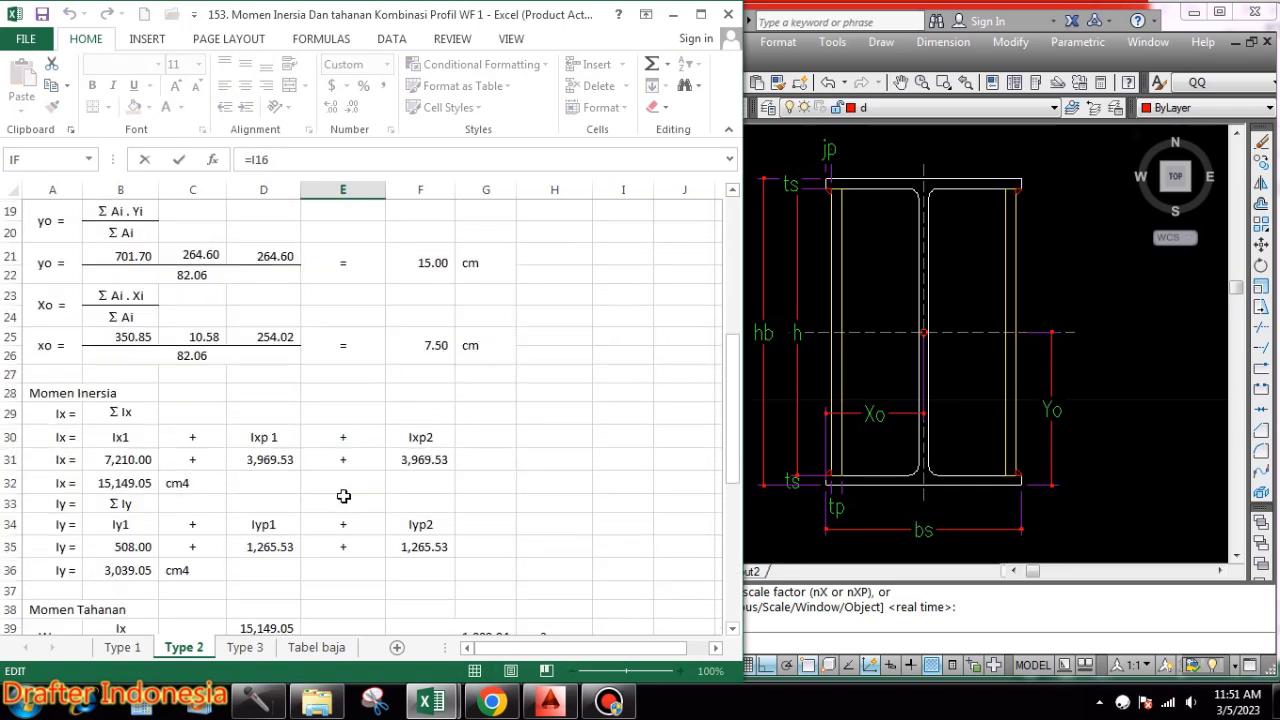
scroll(620, 420, up, 3)
scroll(620, 340, down, 6)
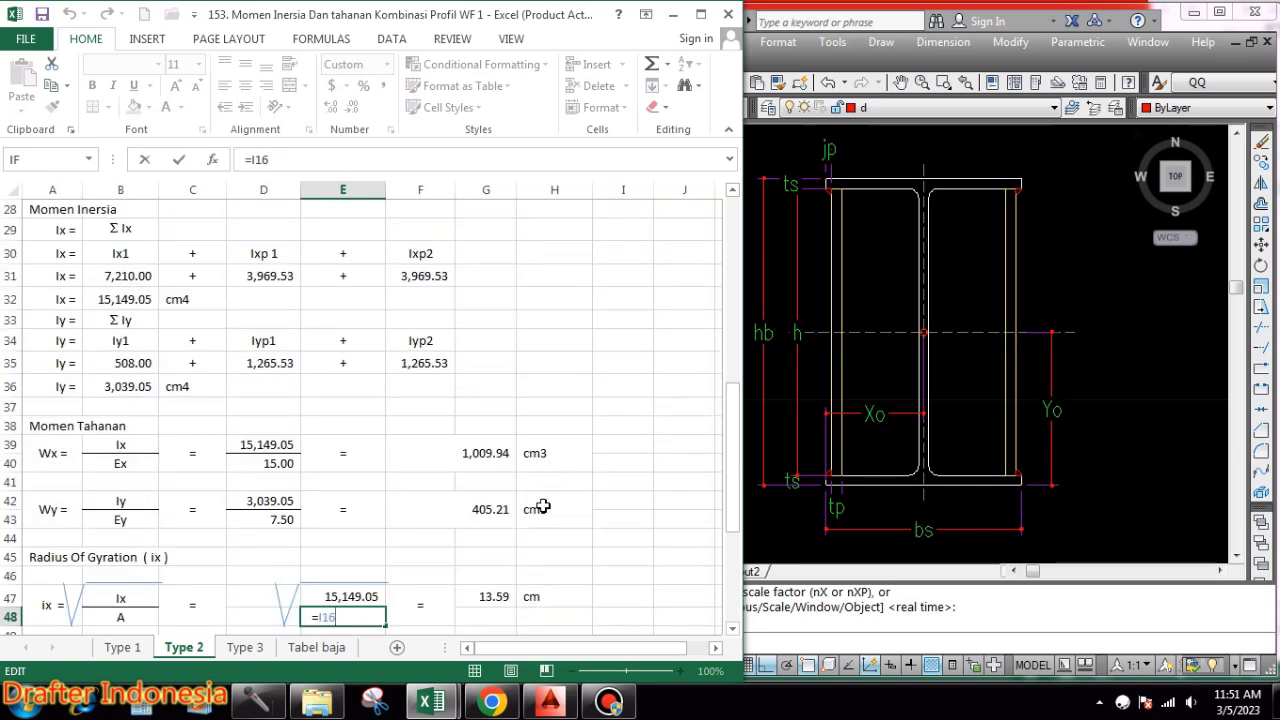
scroll(541, 507, down, 1)
key(Escape)
double_click(486, 532)
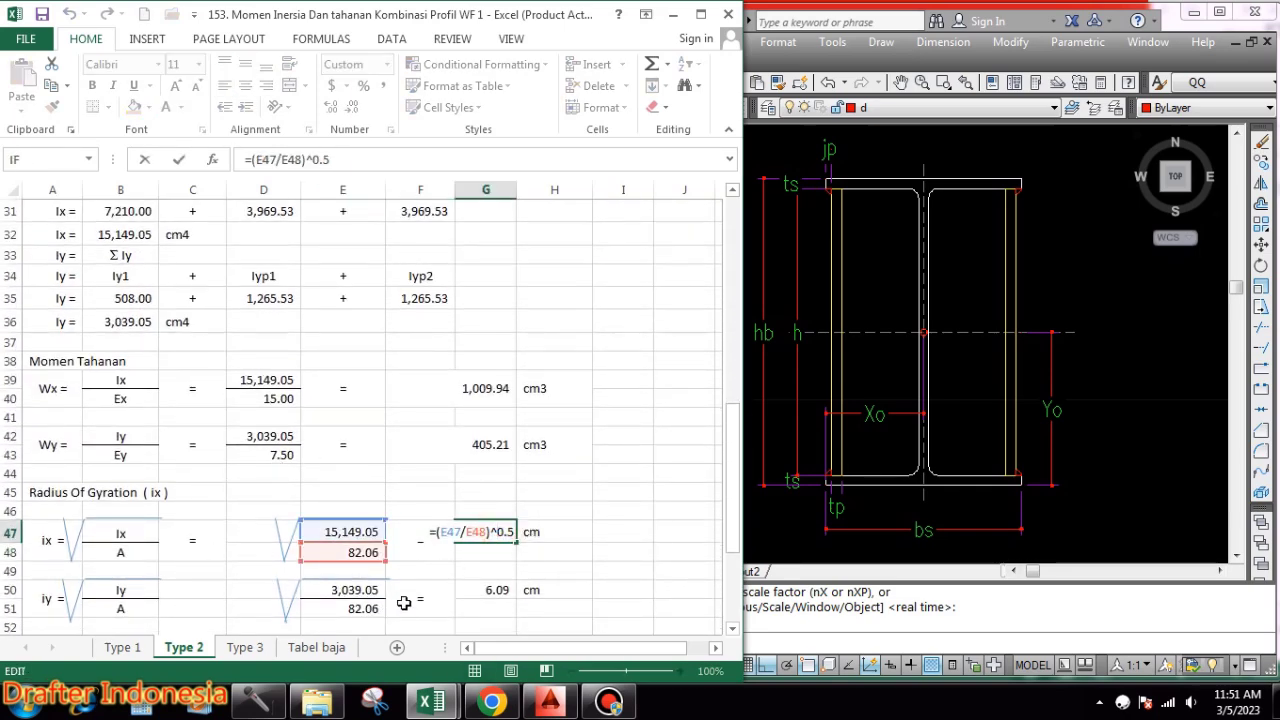
key(Escape)
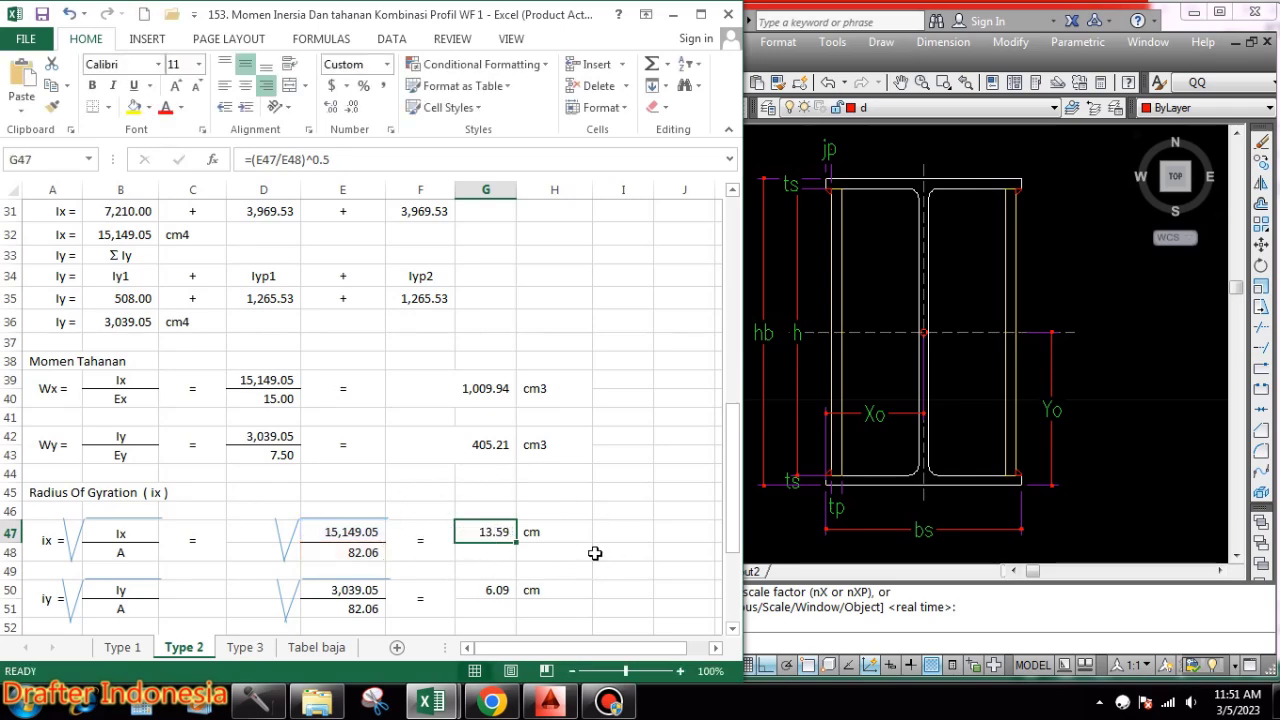
scroll(575, 487, down, 2)
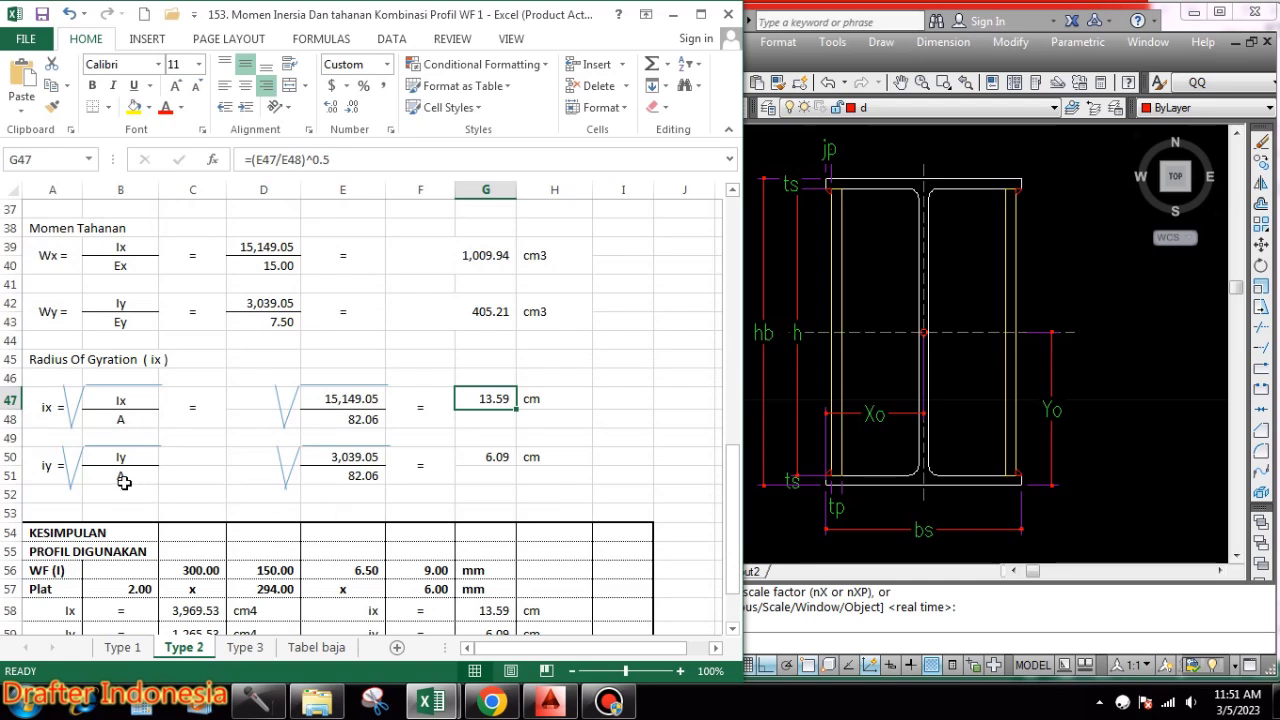
- Change the ix and iy labels to General number format
click(45, 402)
ctrl+click(47, 465)
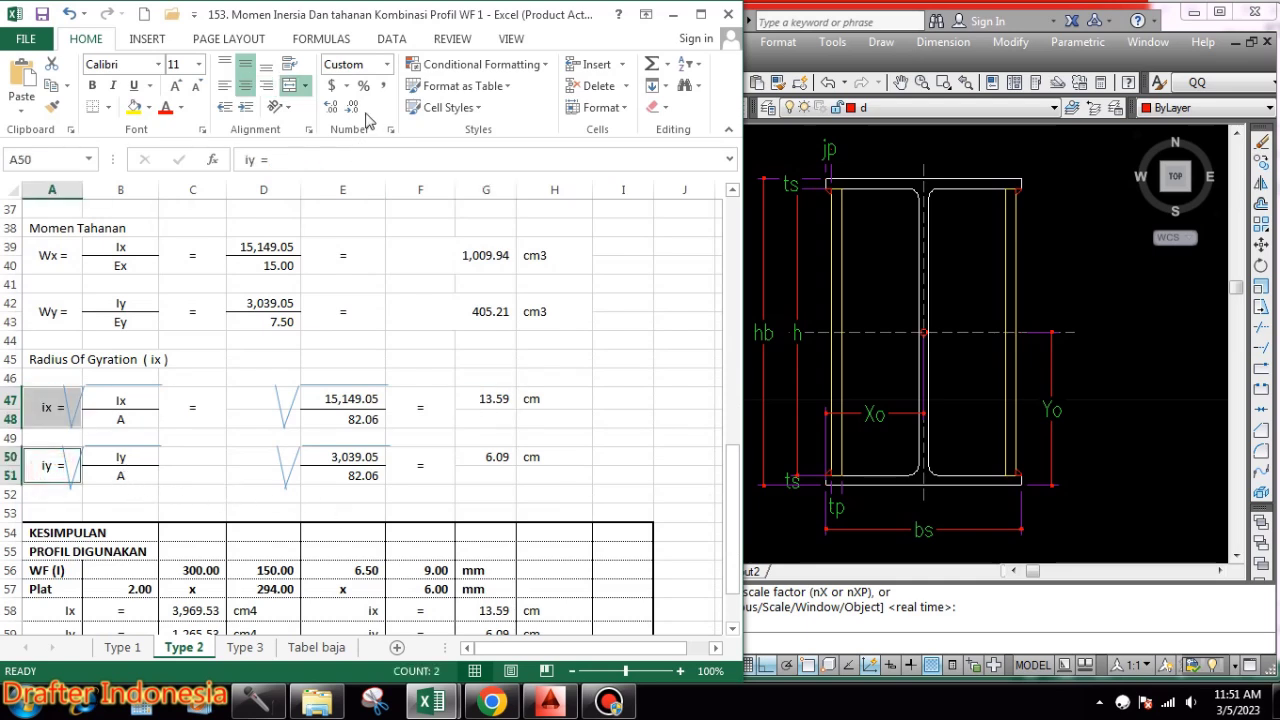
click(386, 64)
click(406, 95)
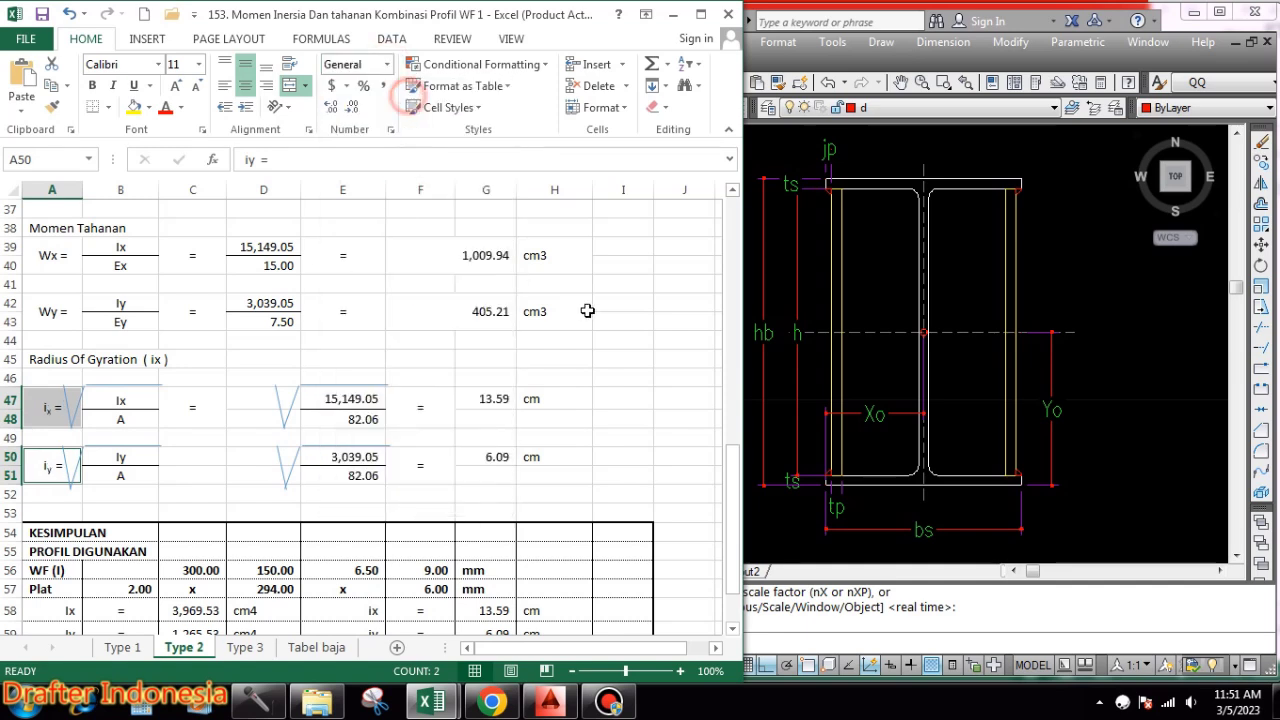
click(603, 318)
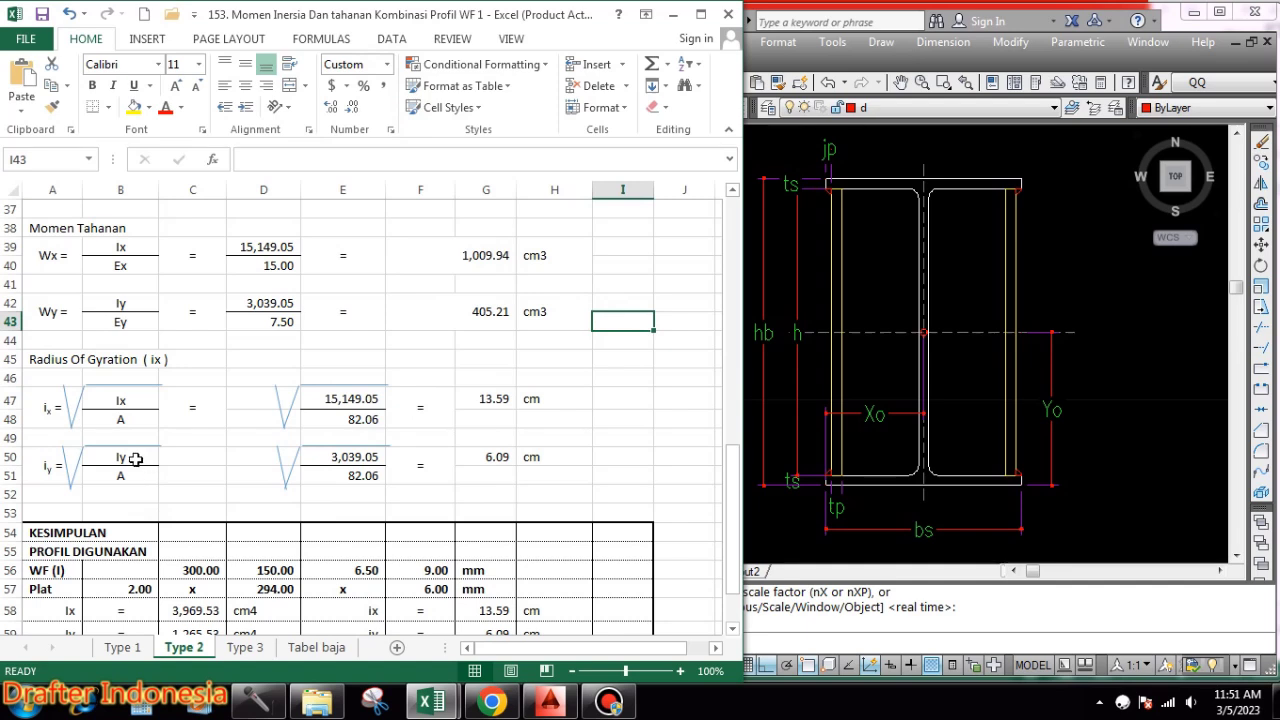
- Confirm the iy numerator E50 references Iy with =B36 (3,039.05)
click(136, 457)
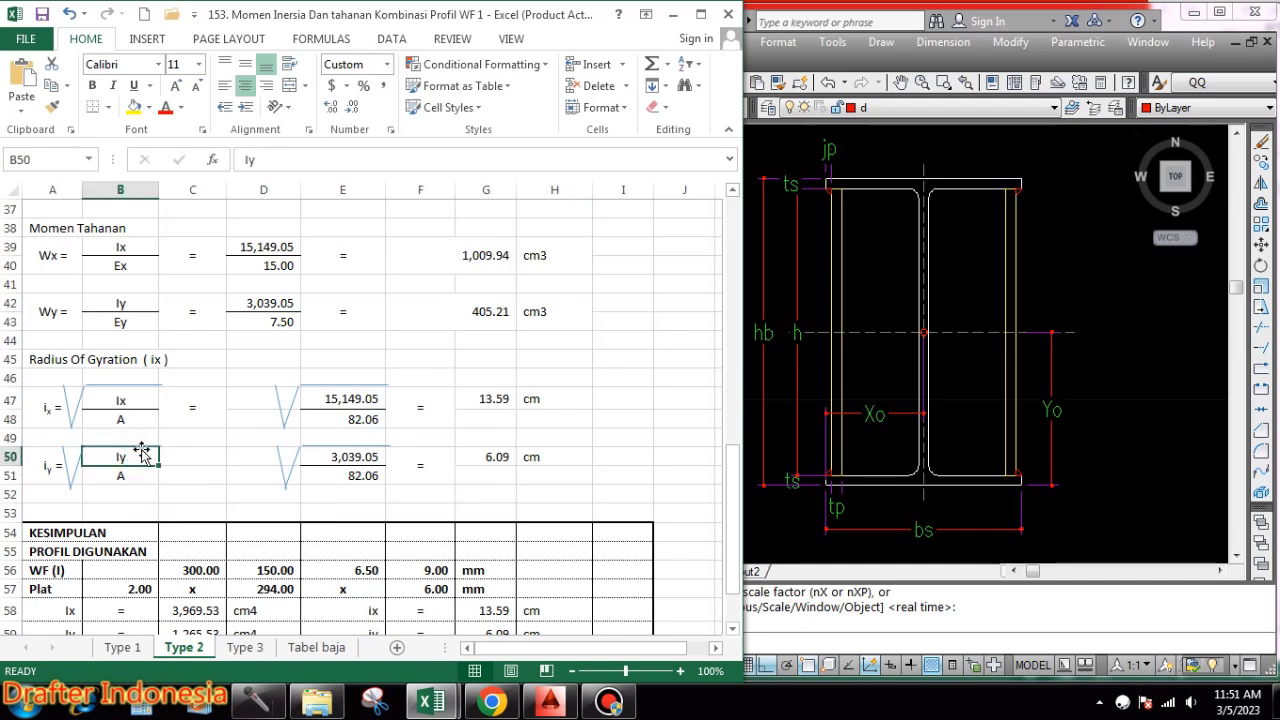
click(131, 477)
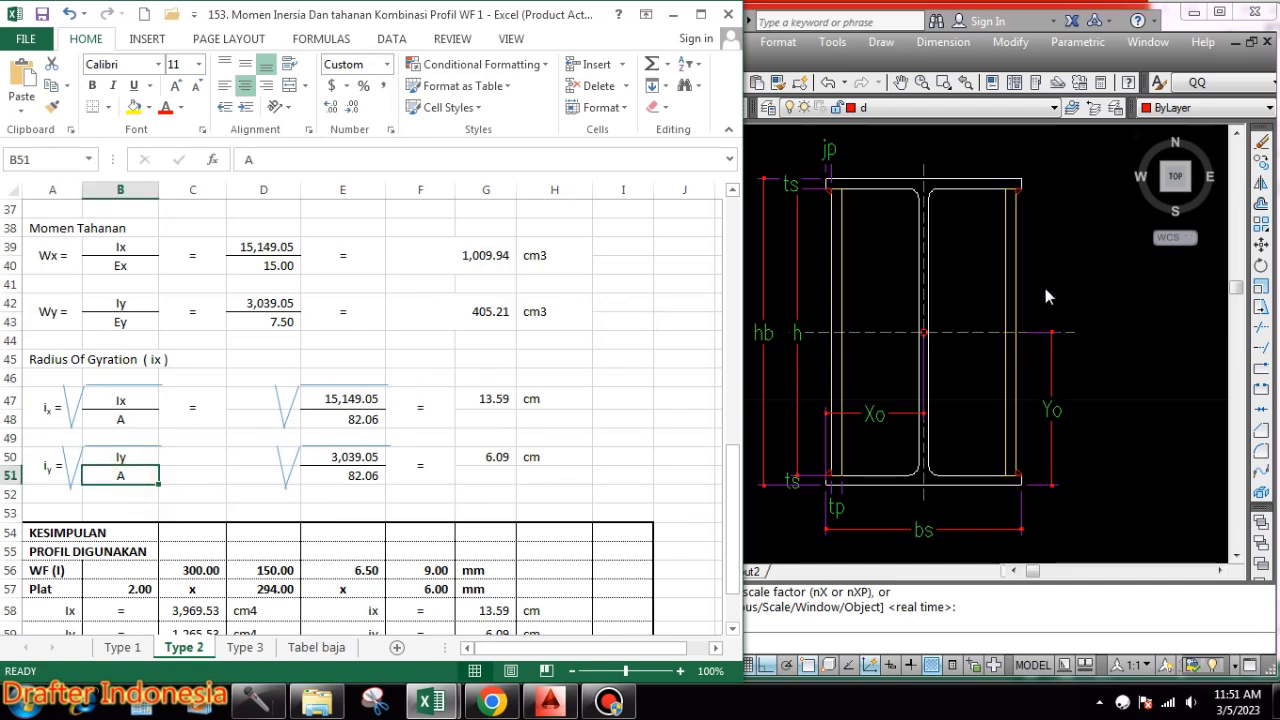
click(352, 459)
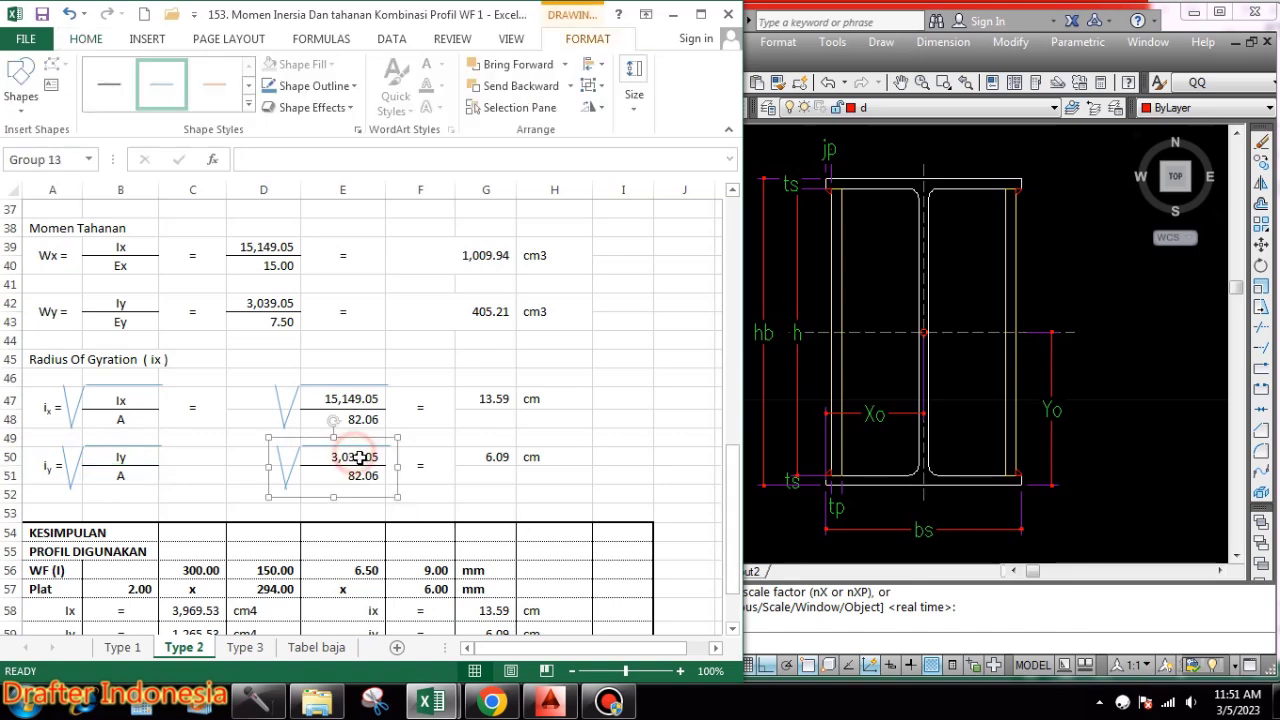
click(360, 457)
double_click(360, 457)
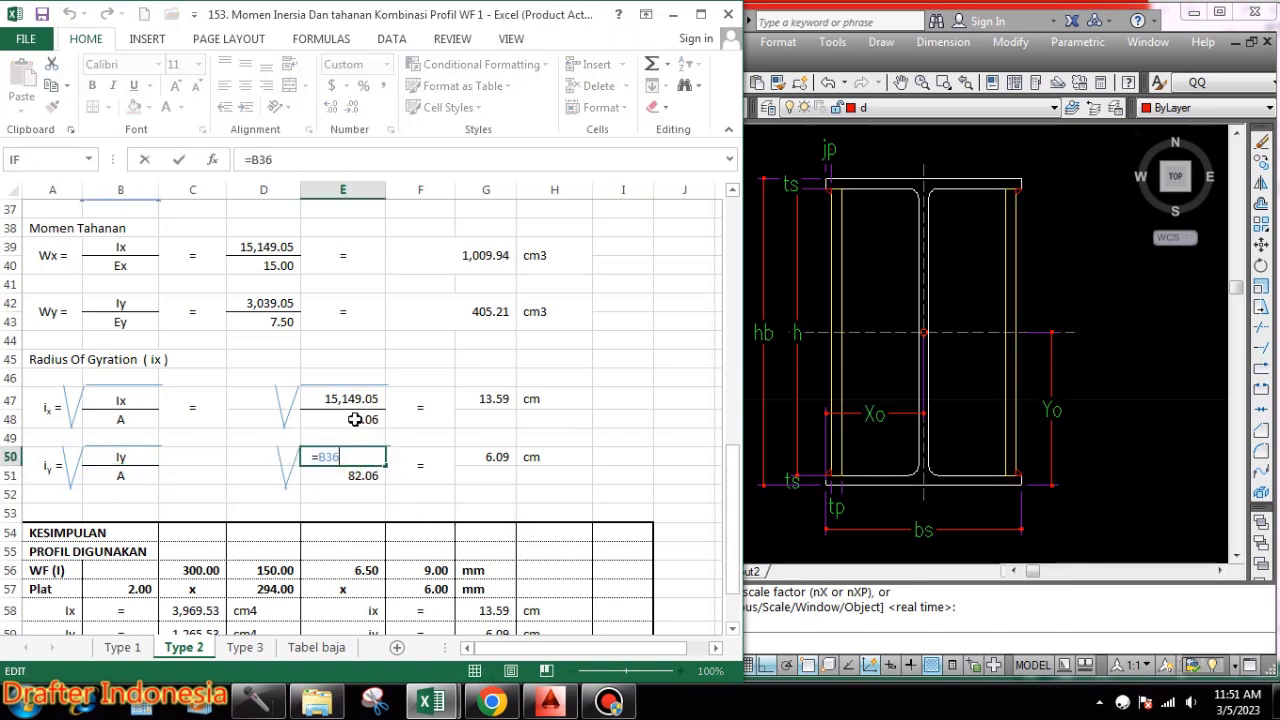
click(366, 477)
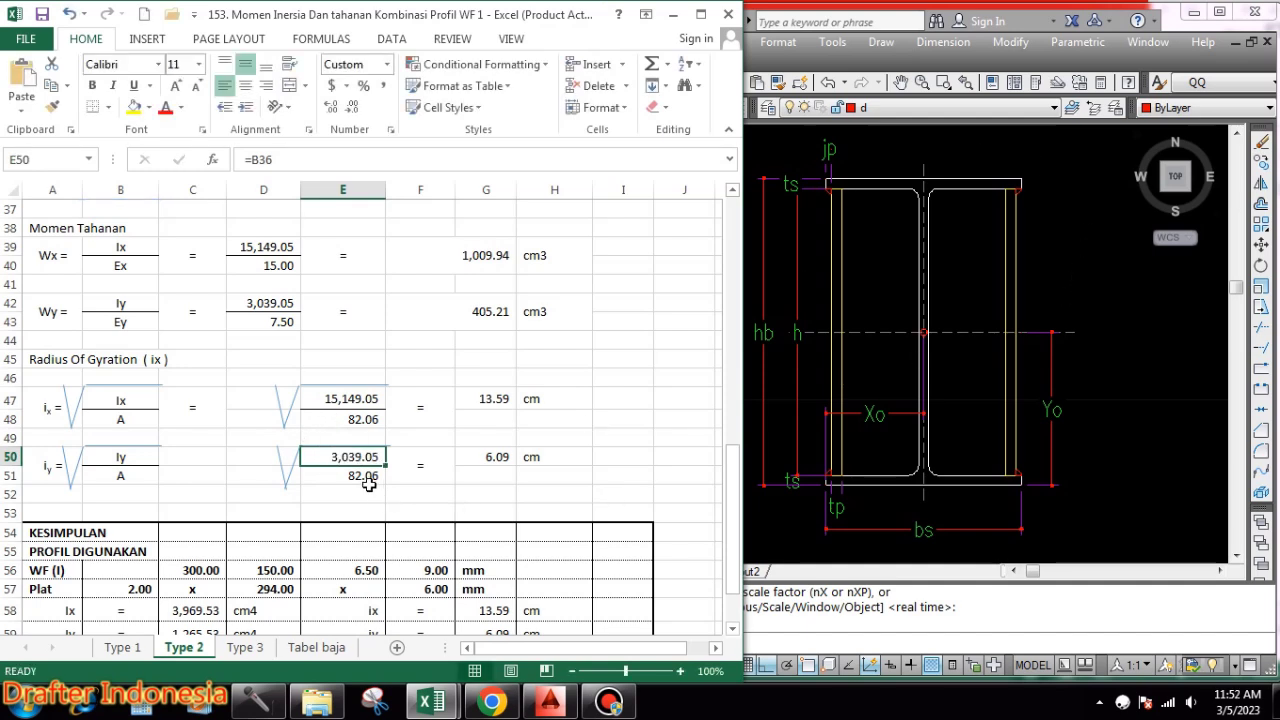
key(Down)
key(Down)
key(Down)
- Check E51 (=E48, 82.06) and commit iy =(E50/E51)^0.5 in G50, giving 6.09 cm
double_click(375, 474)
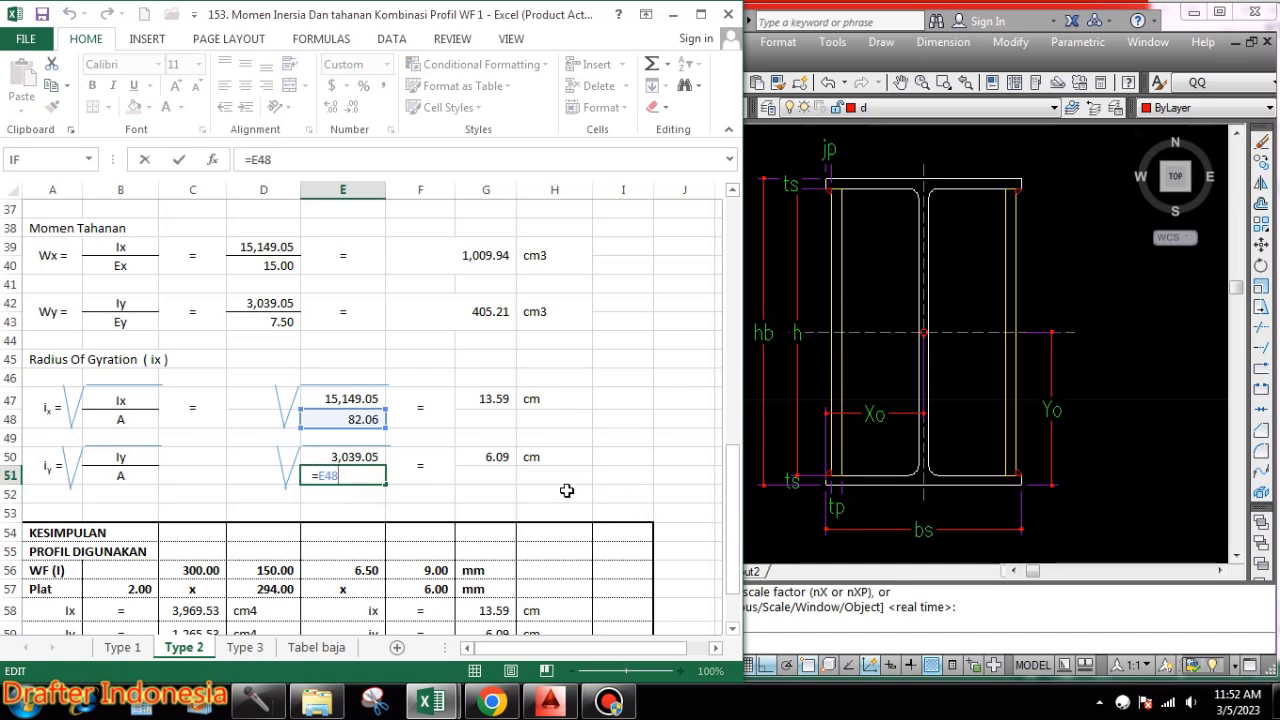
key(Escape)
double_click(490, 457)
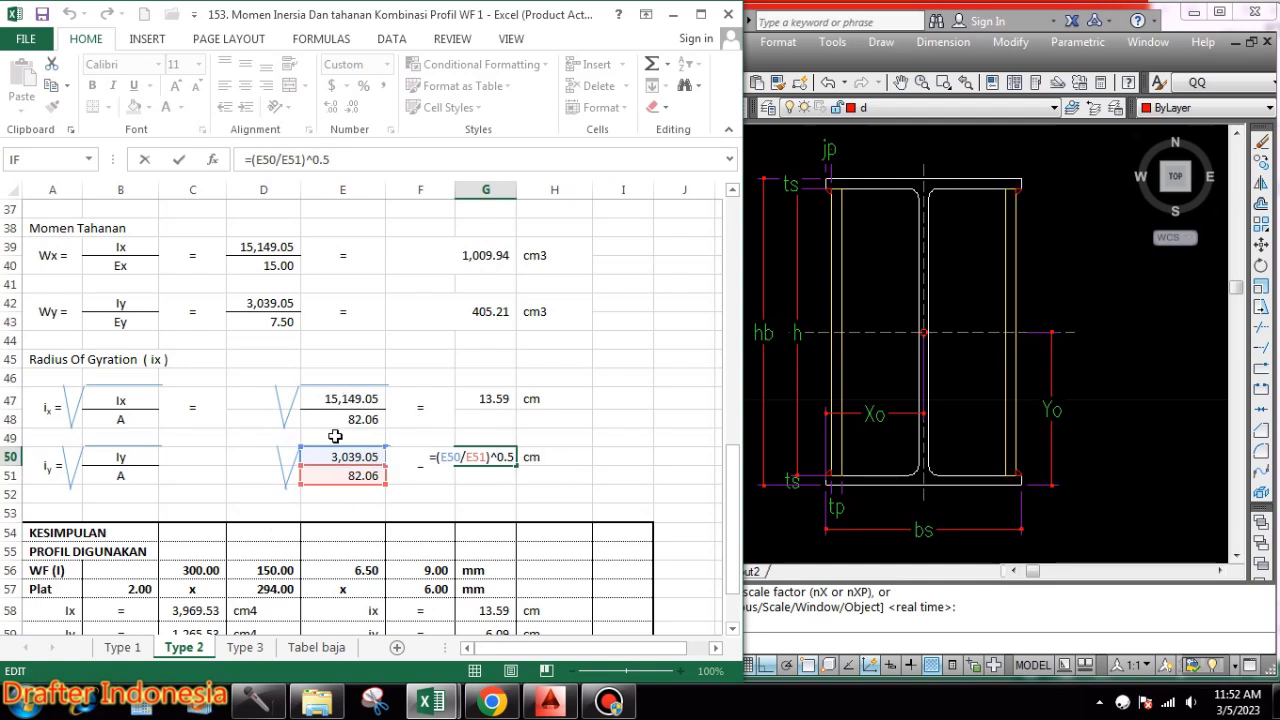
key(ctrl+Return)
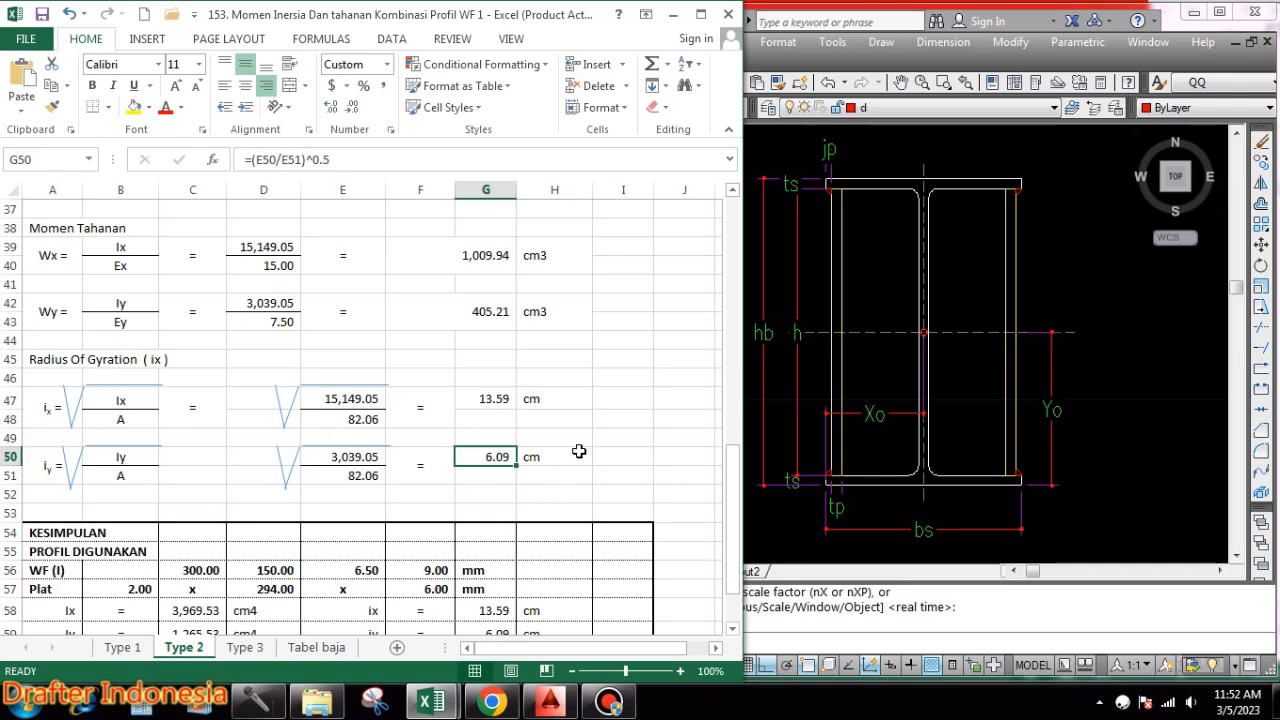
scroll(580, 411, down, 1)
scroll(578, 416, down, 1)
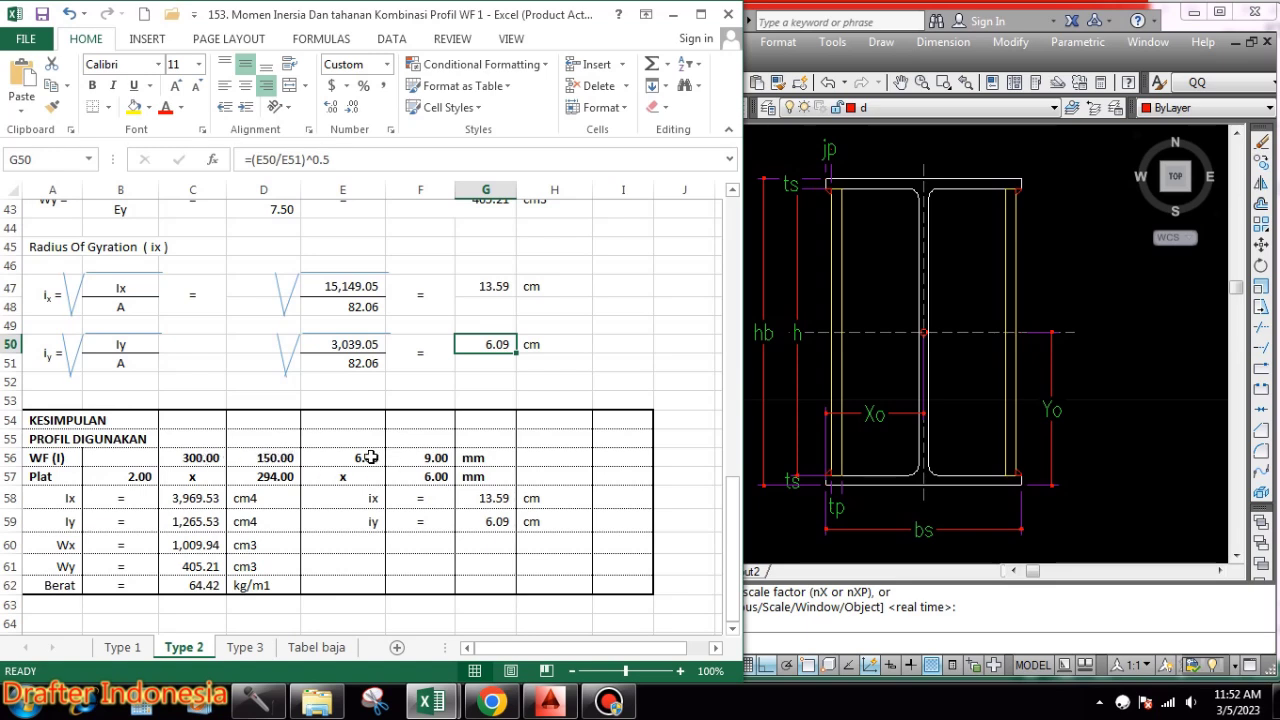
click(216, 456)
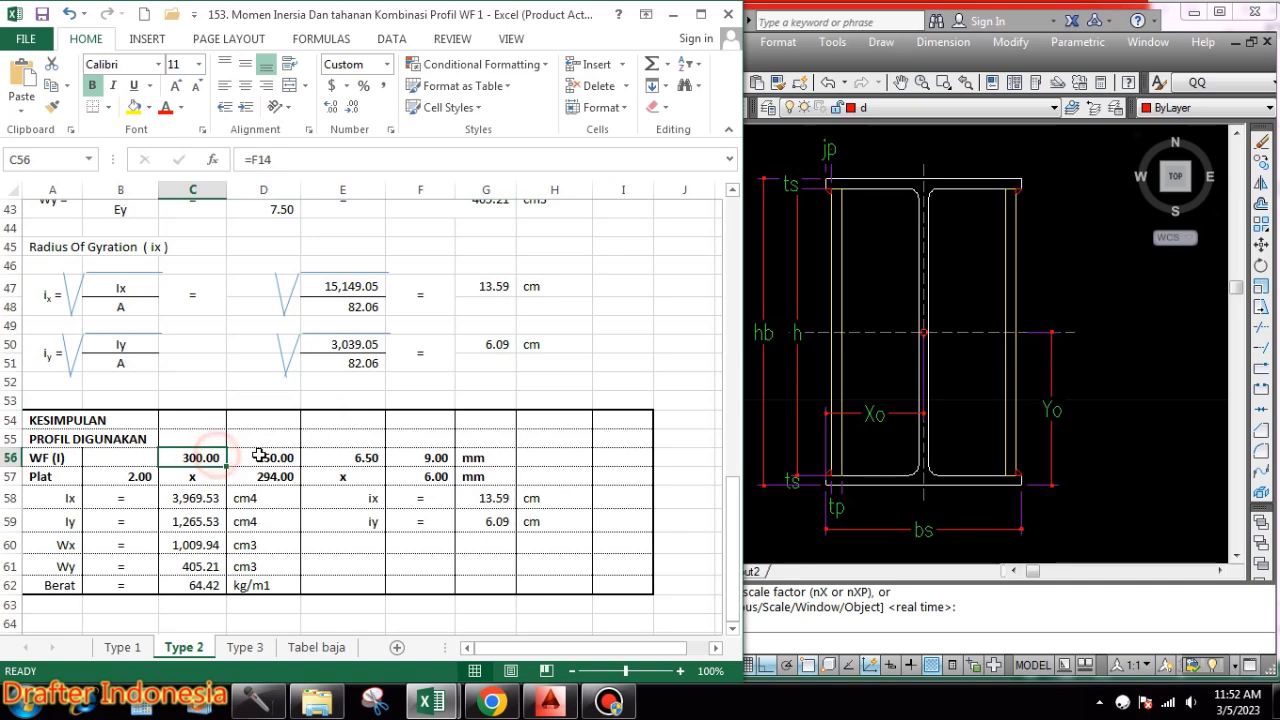
double_click(211, 457)
double_click(266, 457)
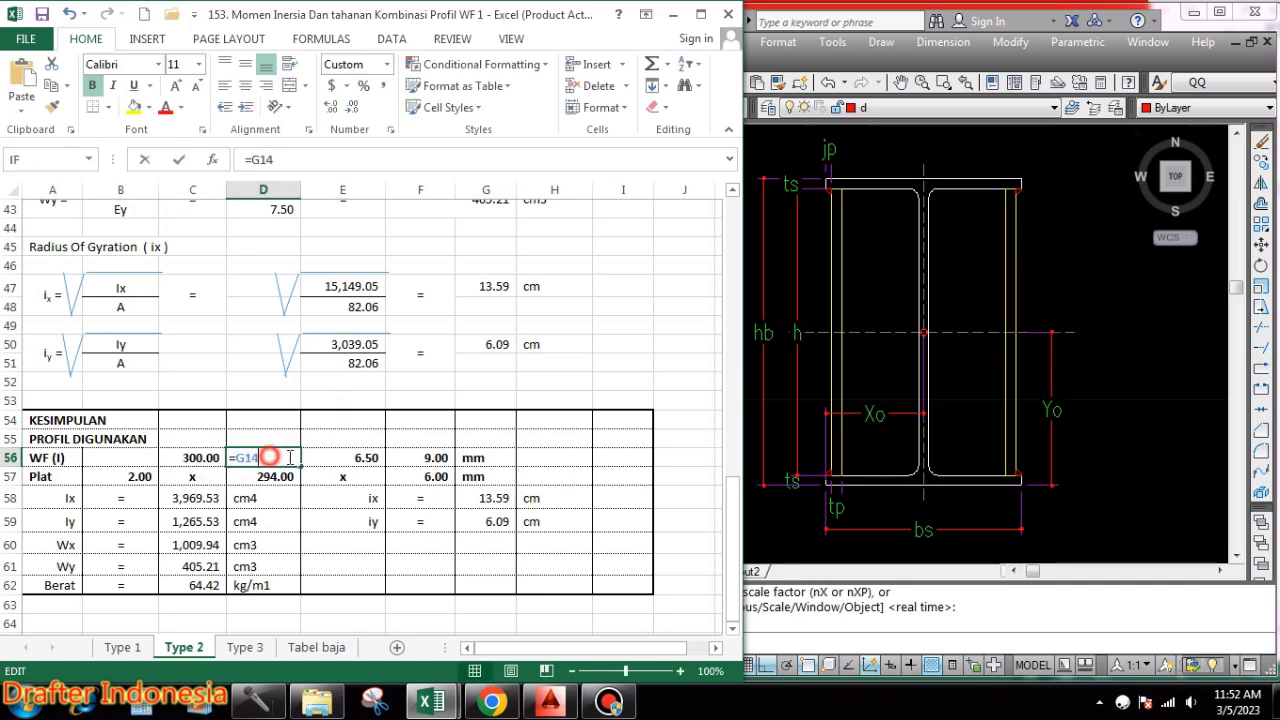
double_click(348, 457)
key(Escape)
double_click(440, 457)
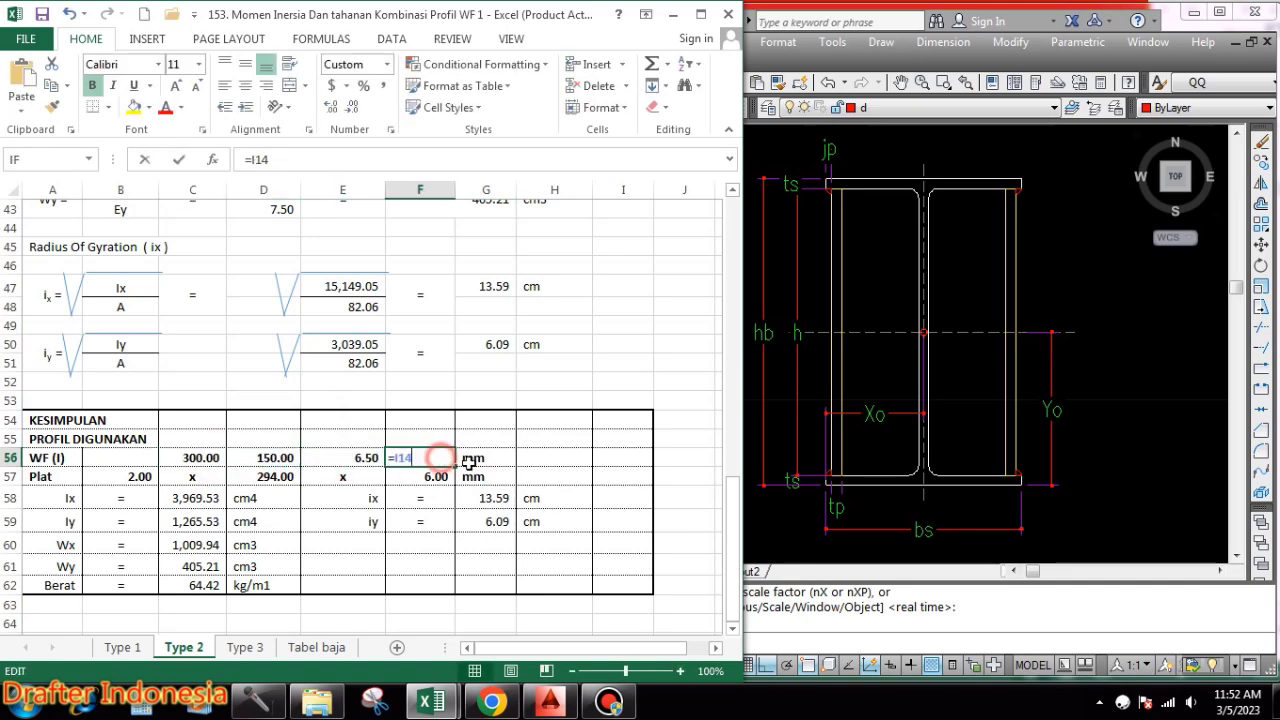
key(Escape)
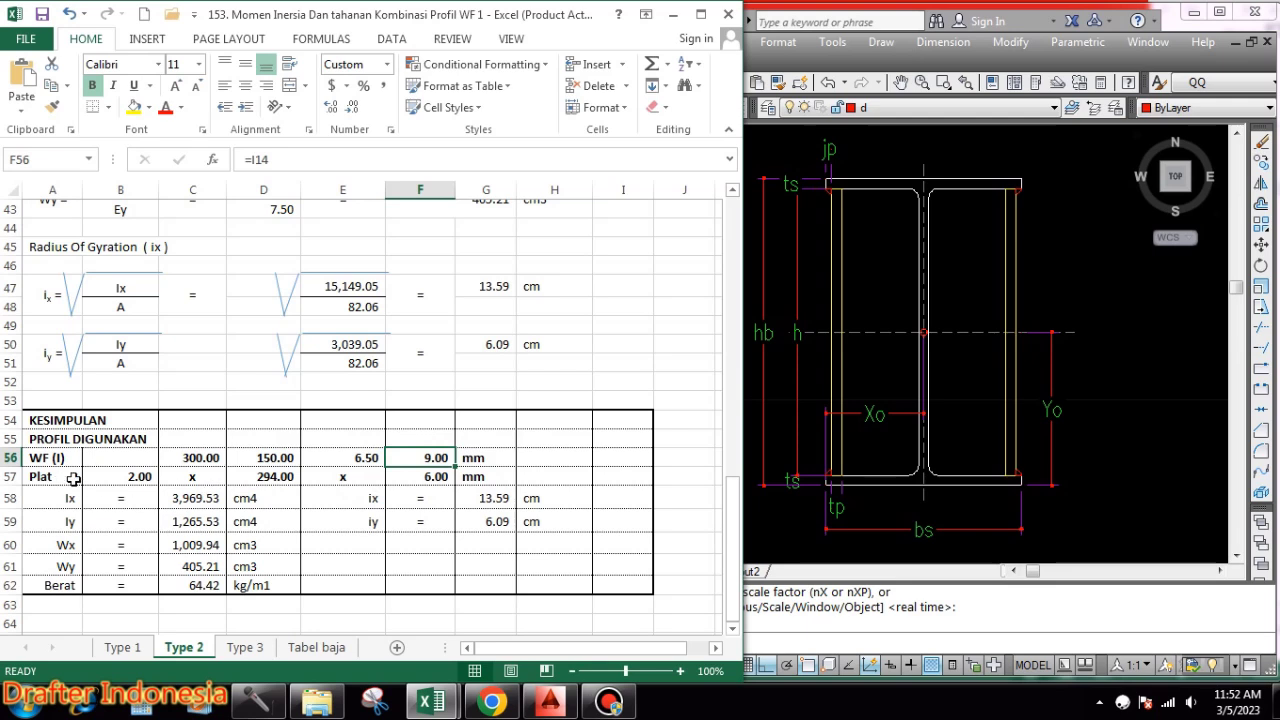
click(146, 476)
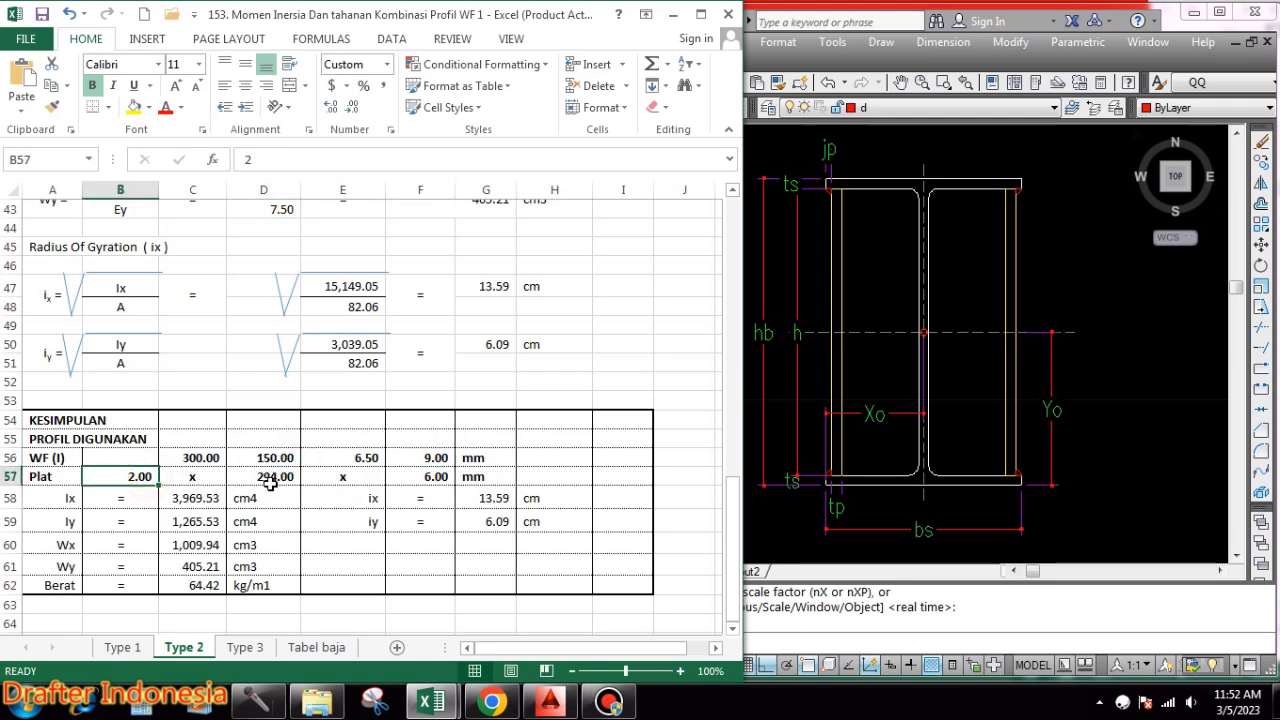
click(272, 478)
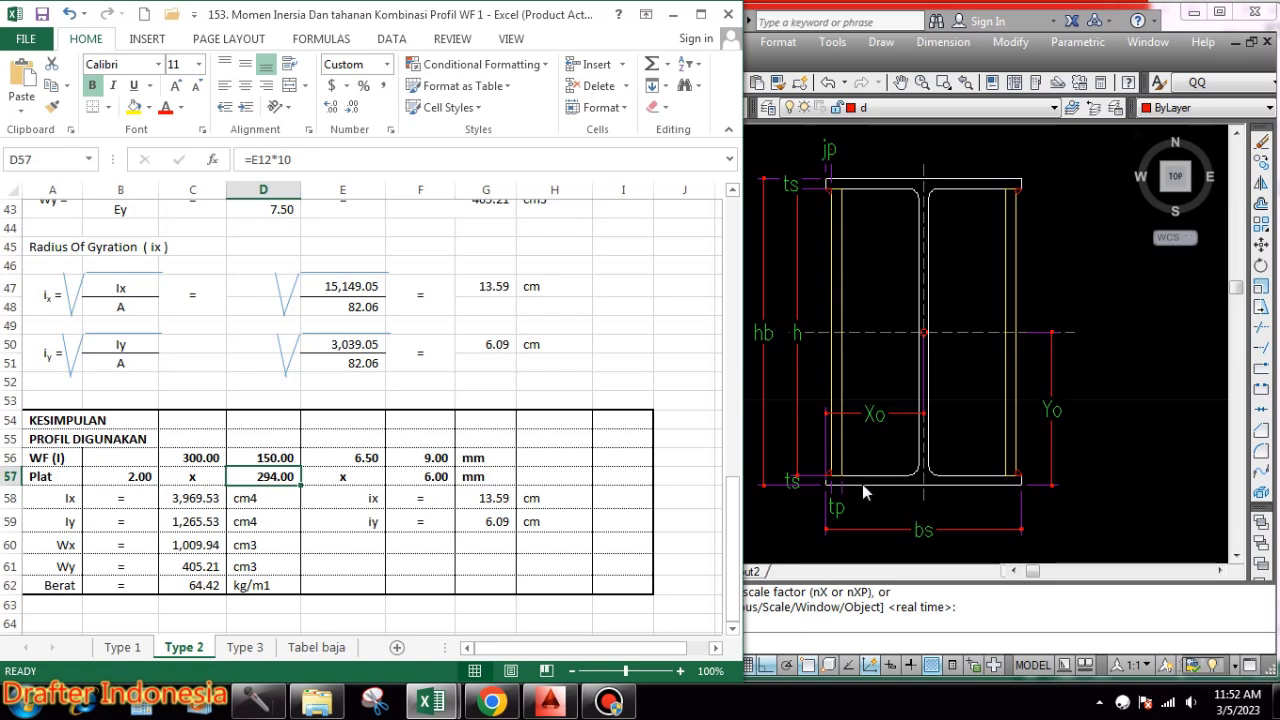
click(192, 498)
double_click(192, 498)
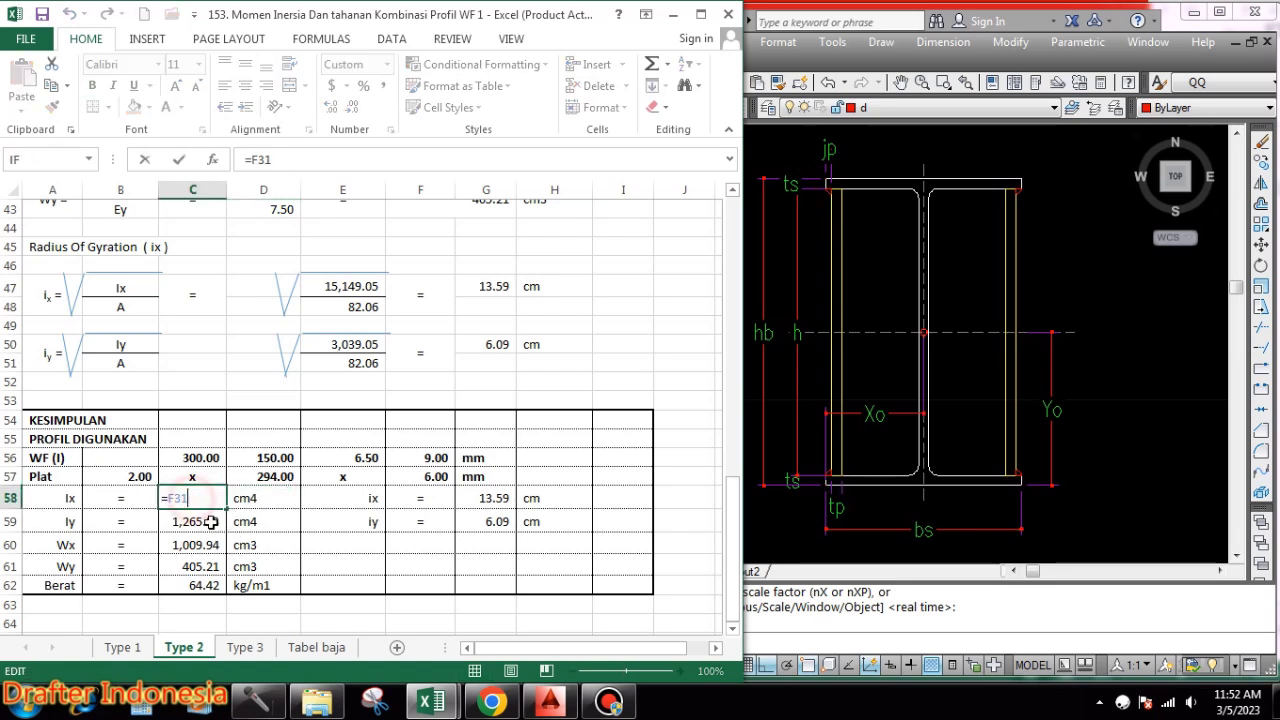
key(Escape)
click(207, 521)
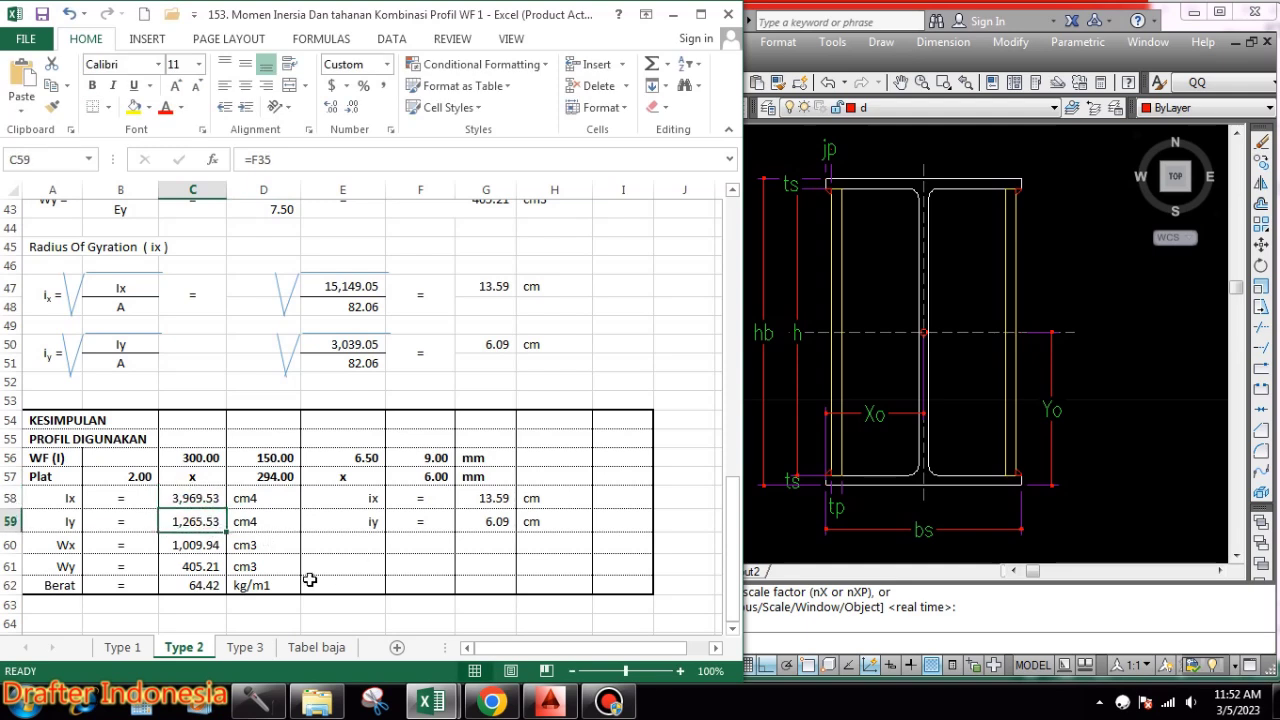
click(208, 546)
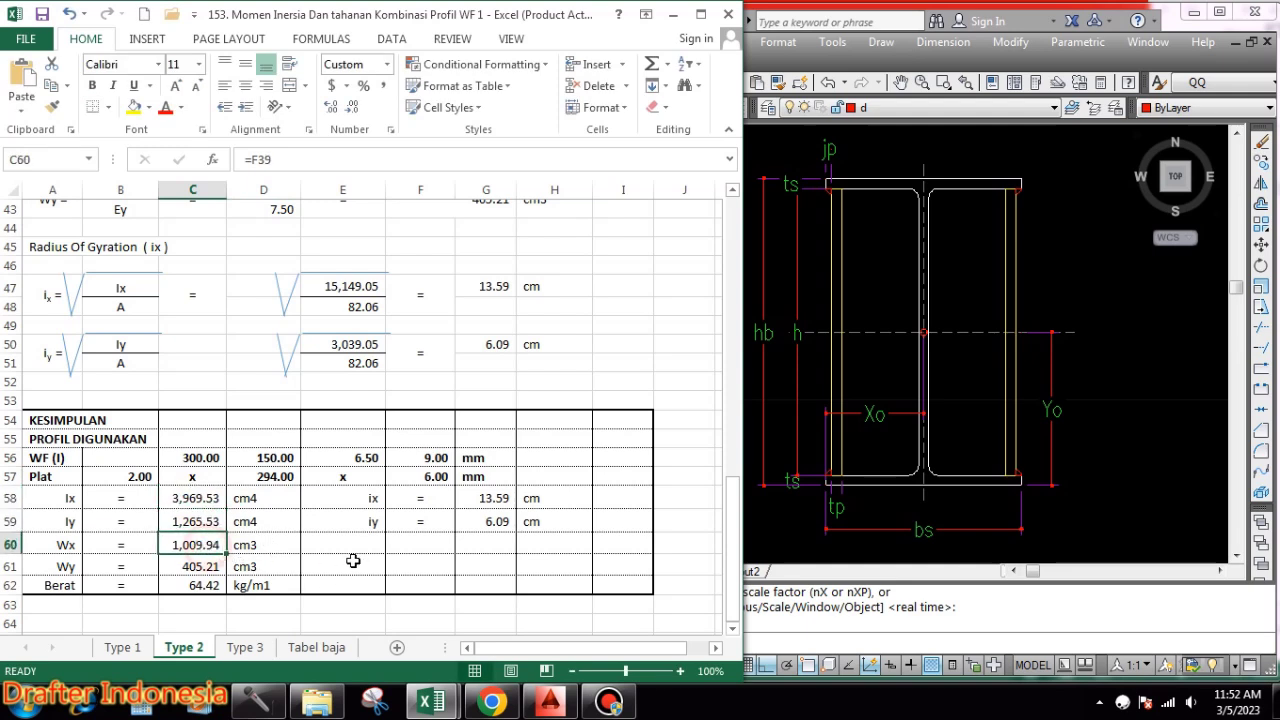
click(207, 566)
click(212, 586)
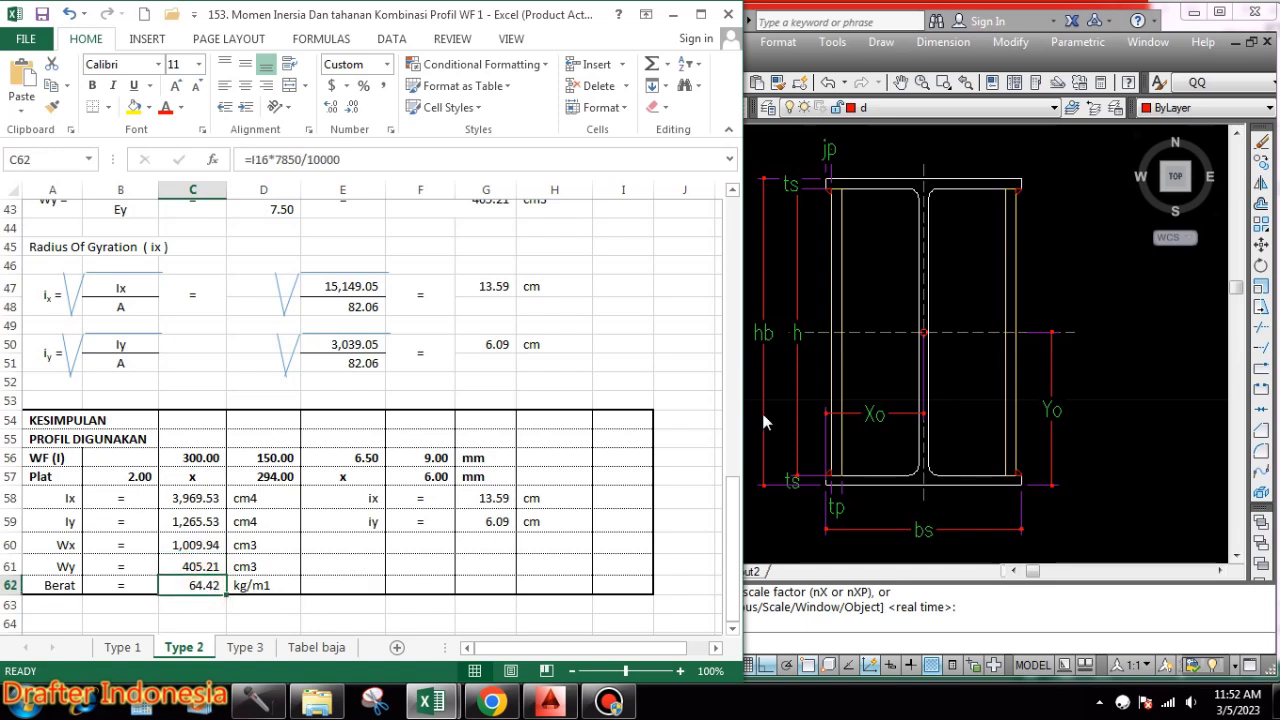
click(500, 498)
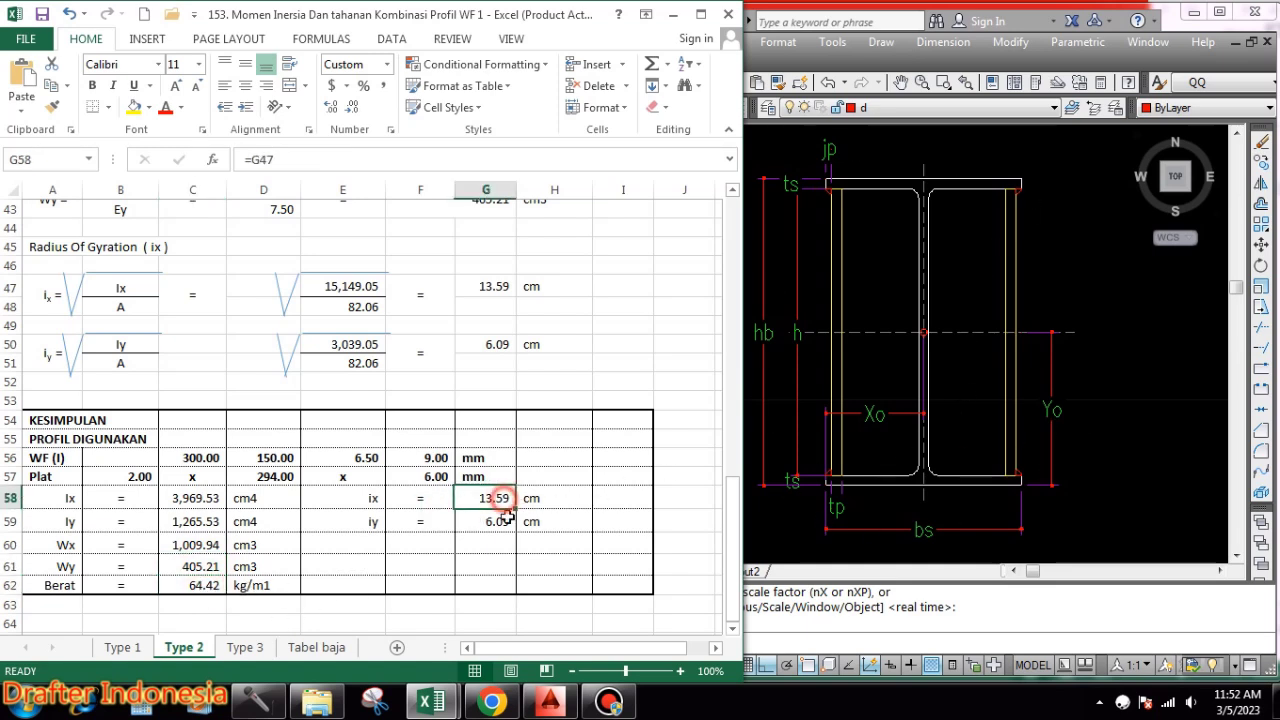
click(498, 528)
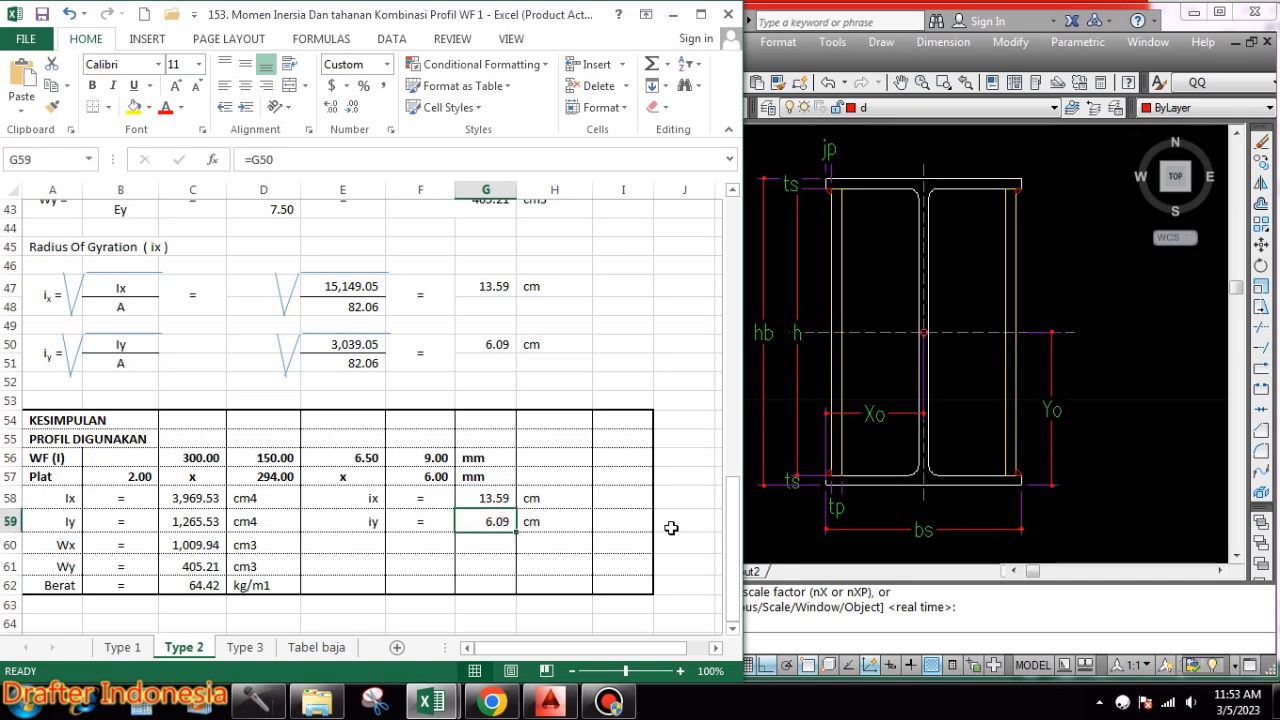
scroll(589, 471, up, 4)
scroll(589, 469, up, 9)
scroll(569, 457, up, 1)
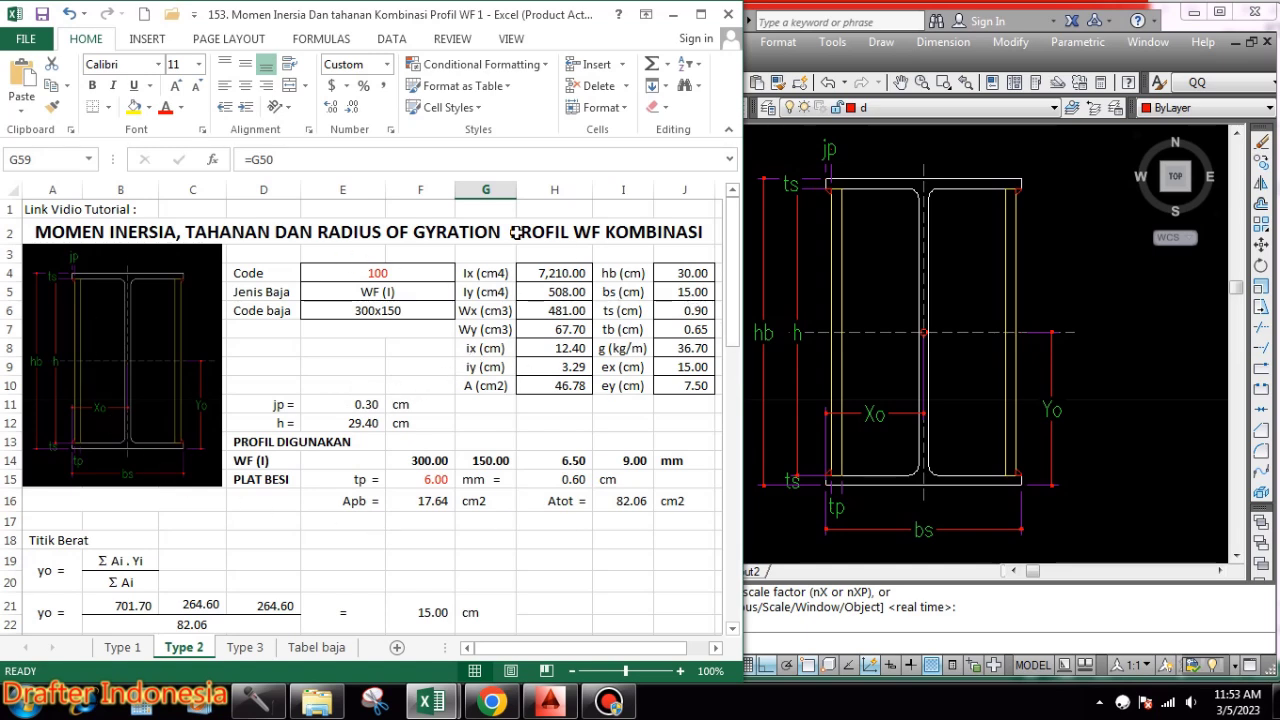
scroll(673, 412, down, 1)
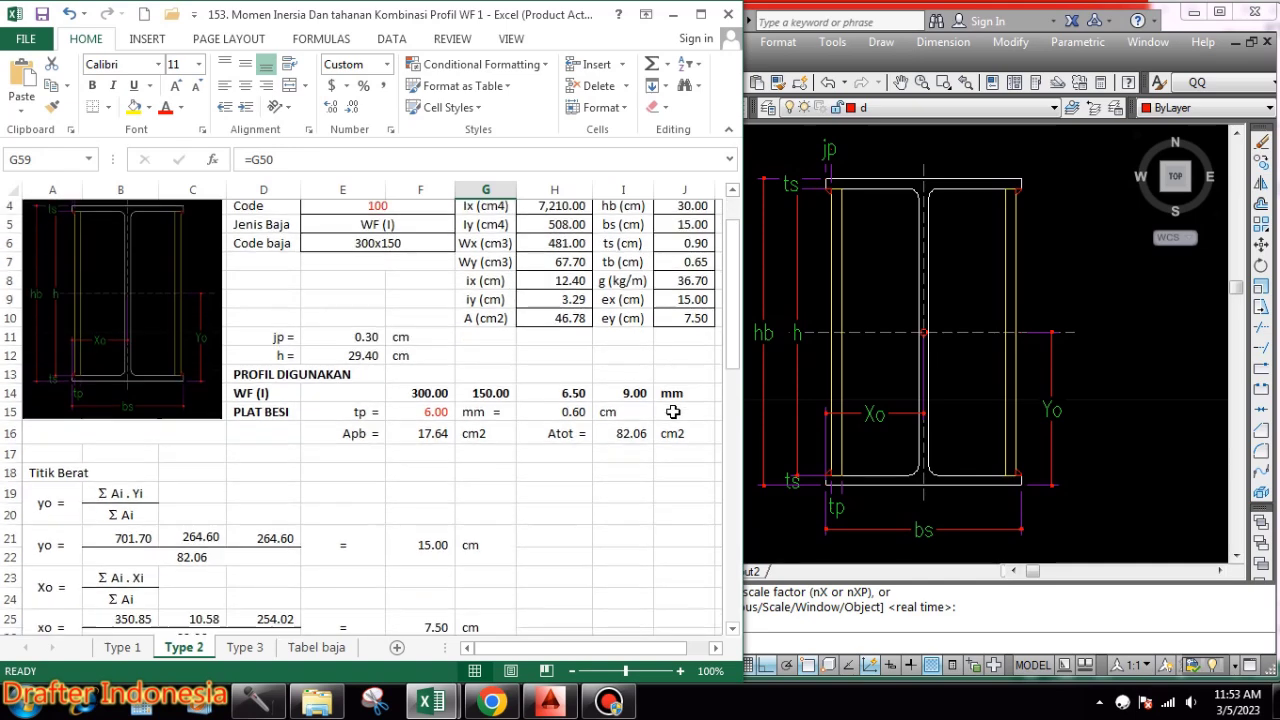
scroll(670, 414, down, 2)
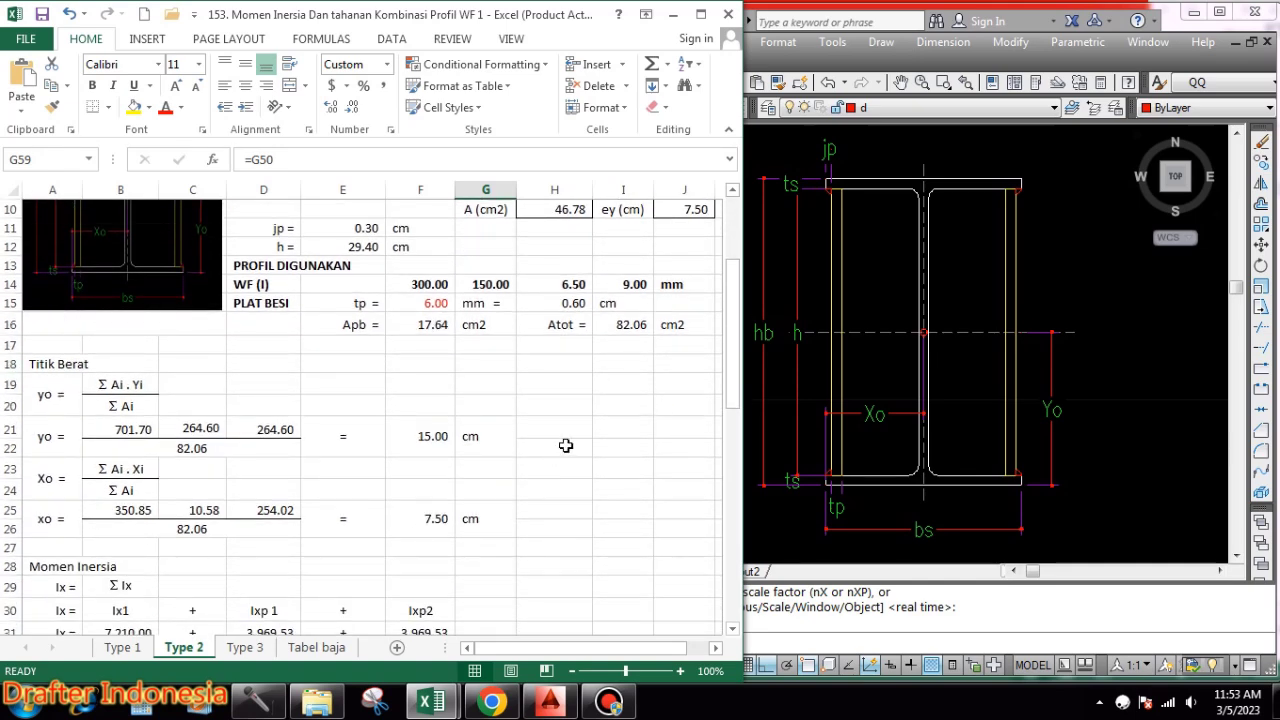
scroll(566, 445, down, 3)
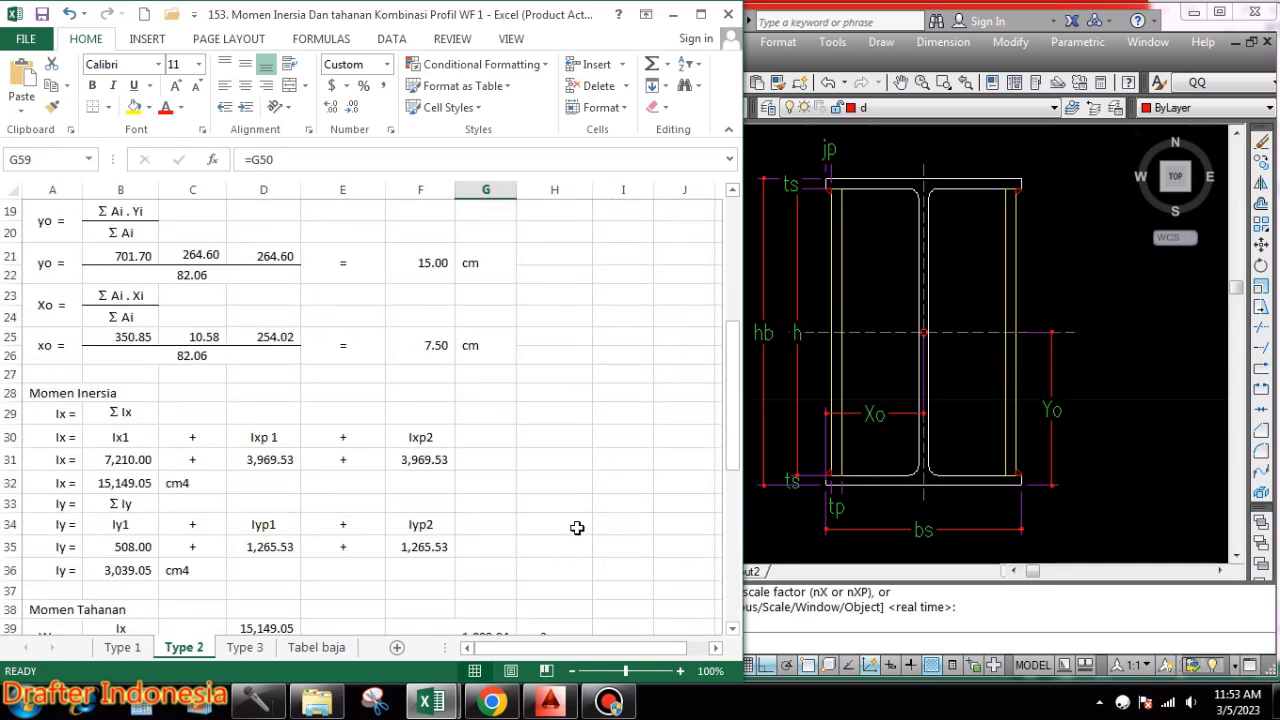
scroll(577, 527, down, 3)
scroll(544, 476, down, 2)
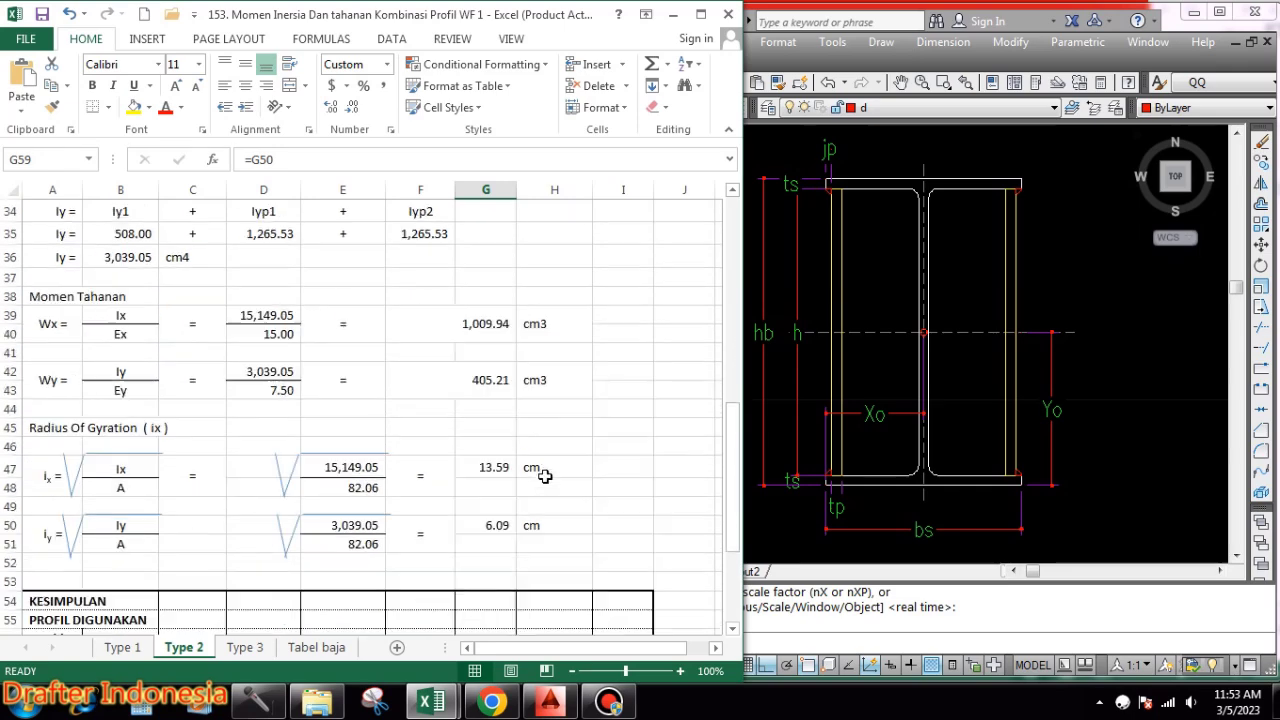
scroll(544, 476, down, 1)
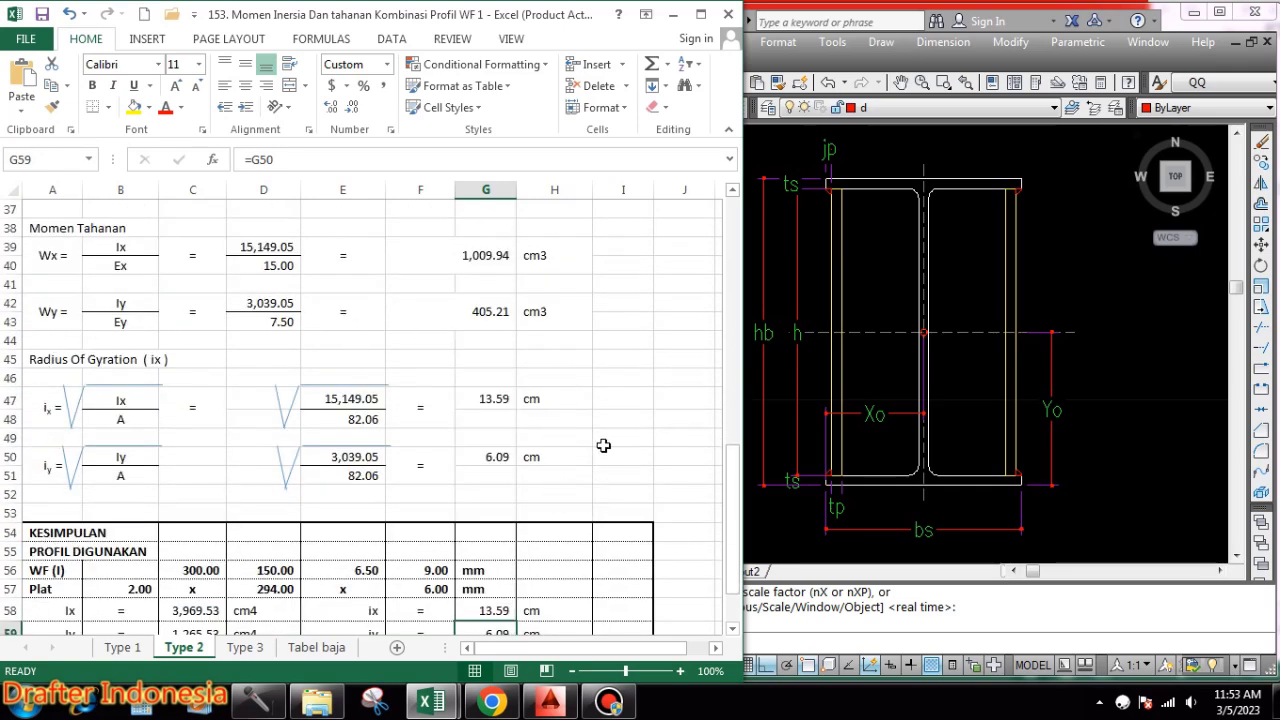
scroll(604, 445, down, 2)
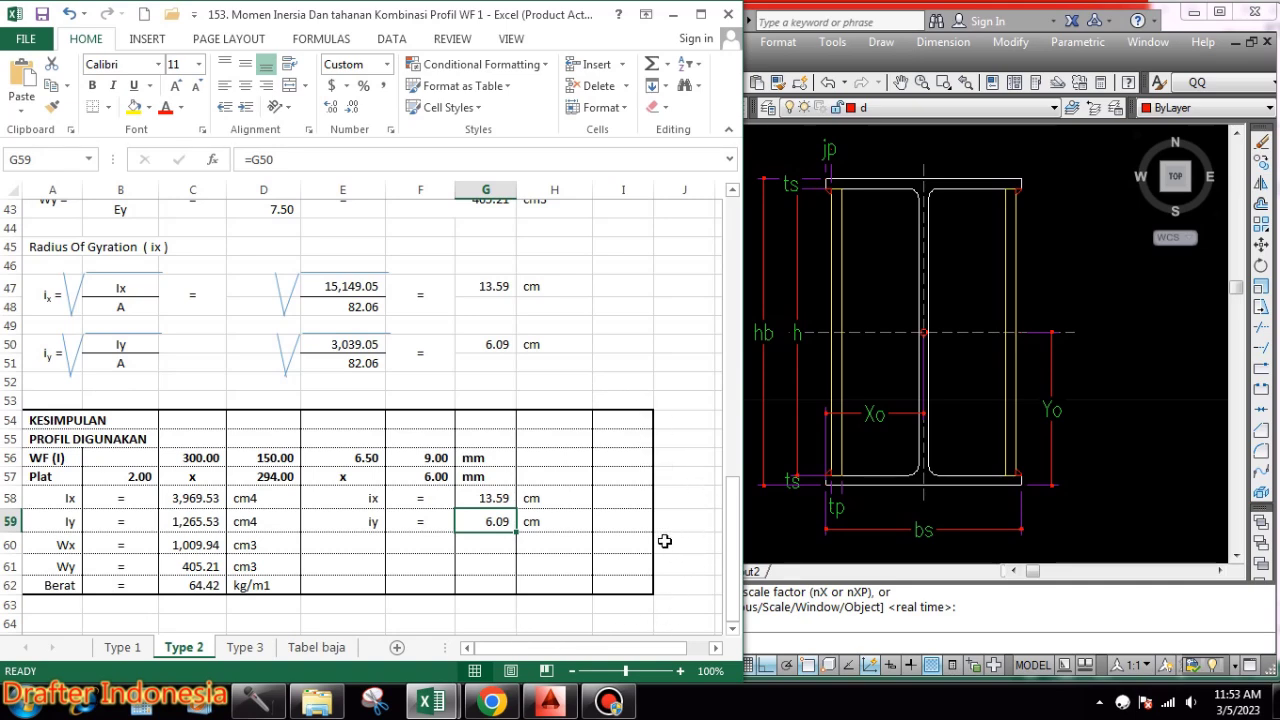
scroll(664, 541, up, 4)
scroll(634, 529, up, 5)
scroll(634, 529, up, 4)
scroll(637, 525, up, 1)
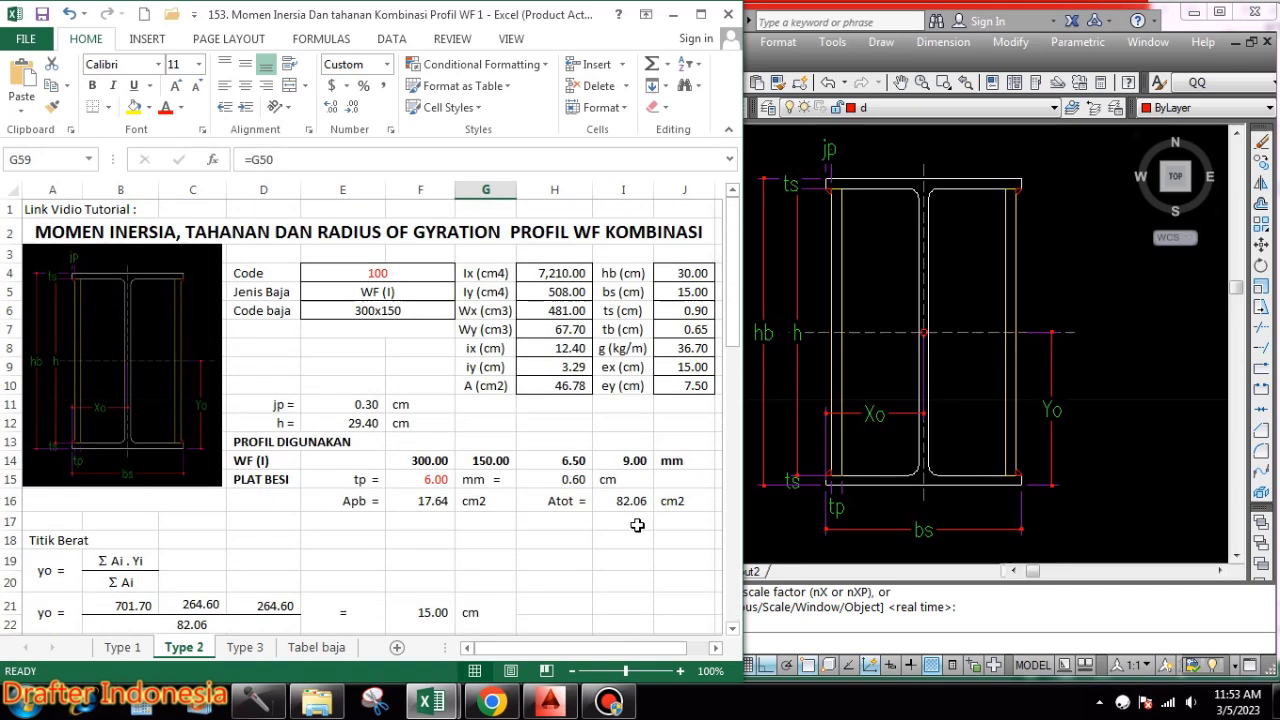